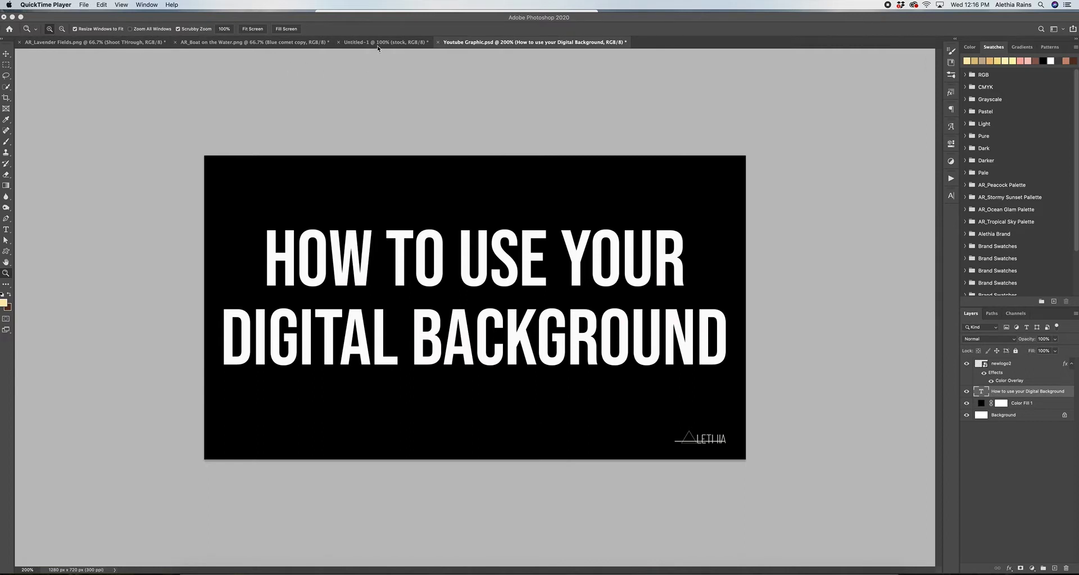
- Switch to AR_Lavender Fields.png and hide Layer 4, Layer 5 and Group 1 copy 4, leaving only the Background layer shown
{"action": "left_click", "coordinate": [98, 47]}
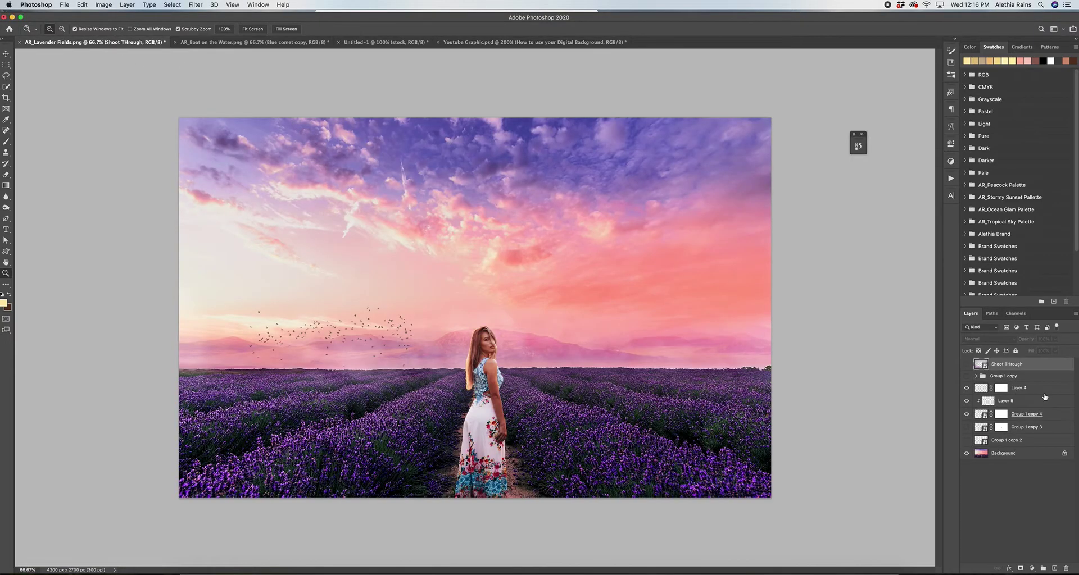
{"action": "left_click", "coordinate": [966, 388]}
{"action": "left_click", "coordinate": [965, 401]}
{"action": "left_click", "coordinate": [966, 414]}
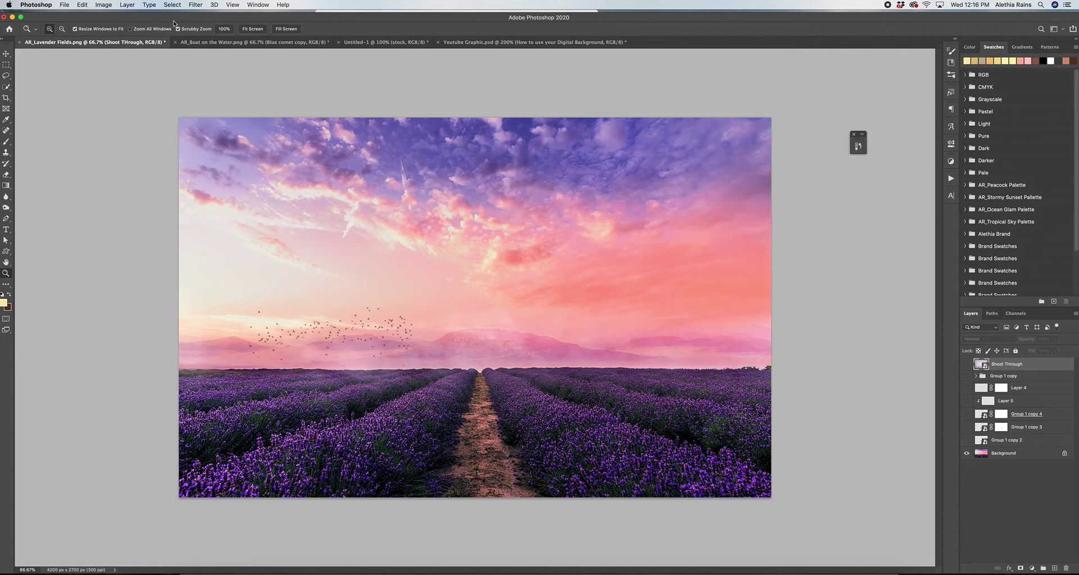
- Switch to AR_Boat on the Water.png and hide every visible layer and group above the Background, from MADE A COPY down to Blue comet
{"action": "left_click", "coordinate": [241, 44]}
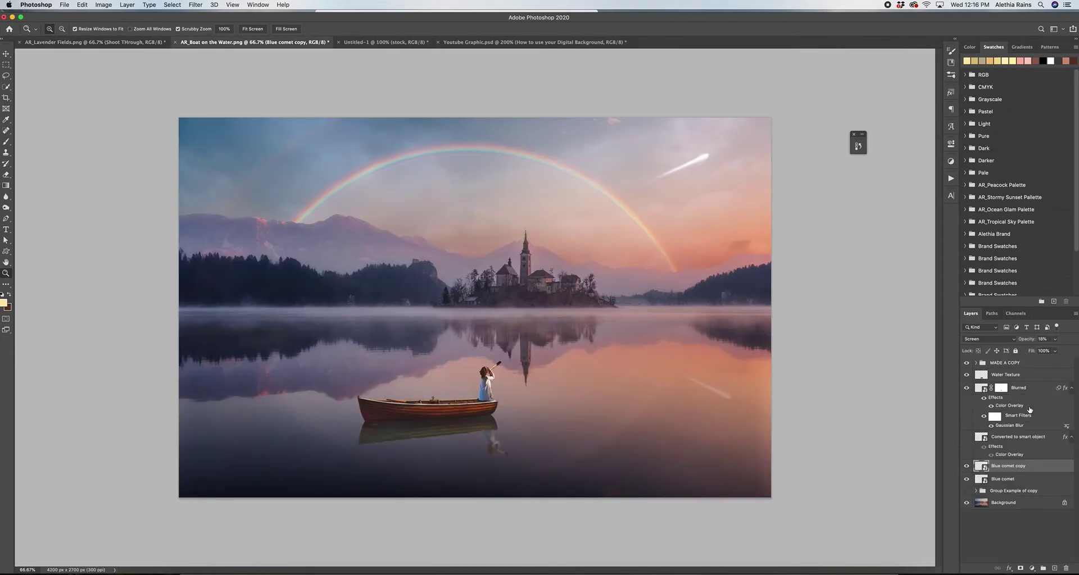
{"action": "left_click_drag", "start_coordinate": [967, 364], "coordinate": [966, 472]}
{"action": "left_click", "coordinate": [966, 481]}
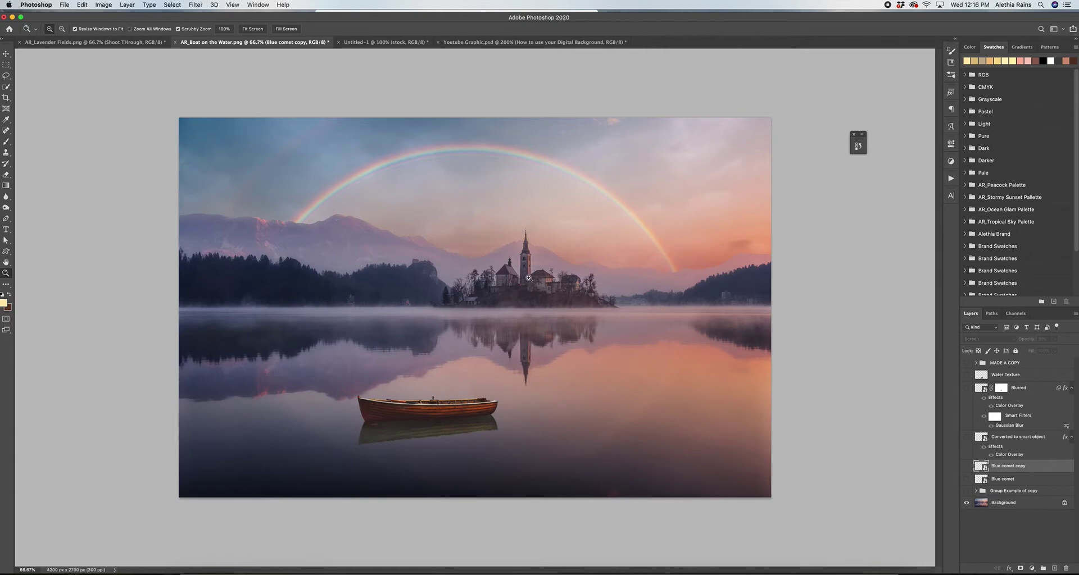
- In the Untitled-1 document, hide the stock layer of the woman in the field and show the stock layer of the child
{"action": "left_click", "coordinate": [382, 42]}
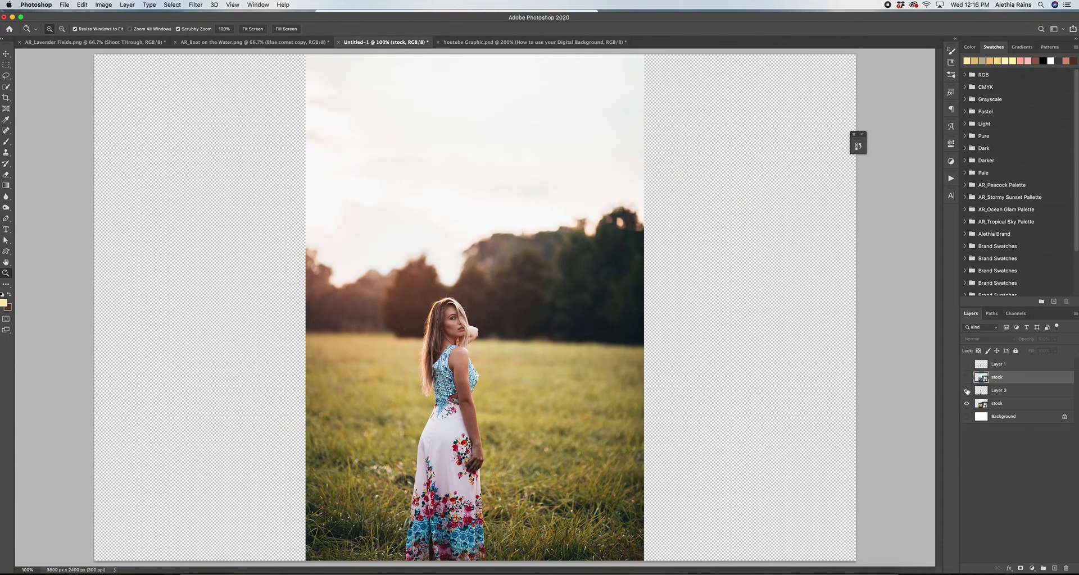
{"action": "left_click", "coordinate": [966, 404]}
{"action": "left_click", "coordinate": [966, 377]}
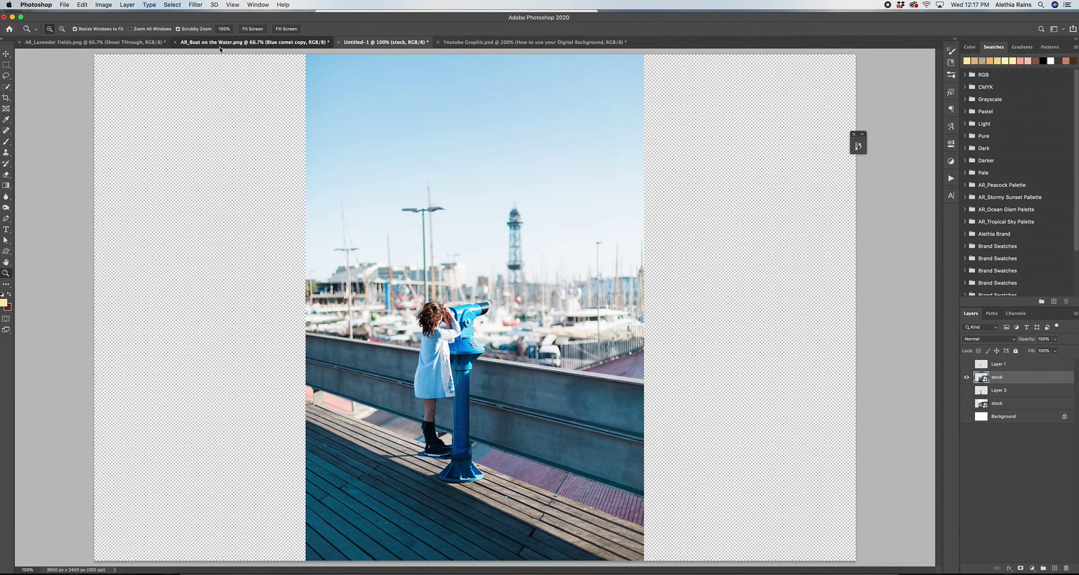
- Return to AR_Boat on the Water.png, make the Group Example of copy group visible and expand it
{"action": "left_click", "coordinate": [220, 45]}
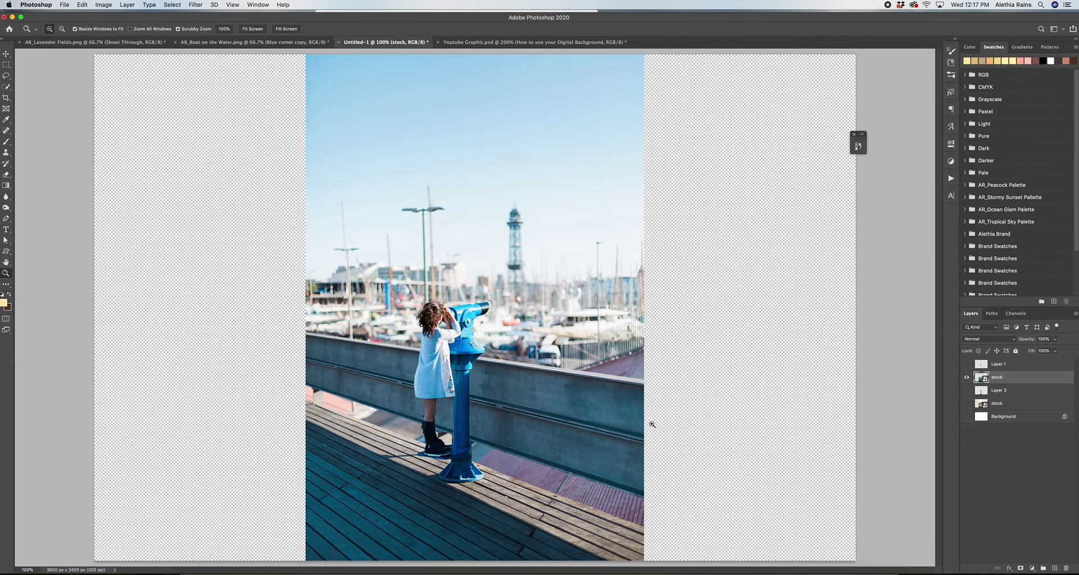
{"action": "left_click", "coordinate": [372, 45]}
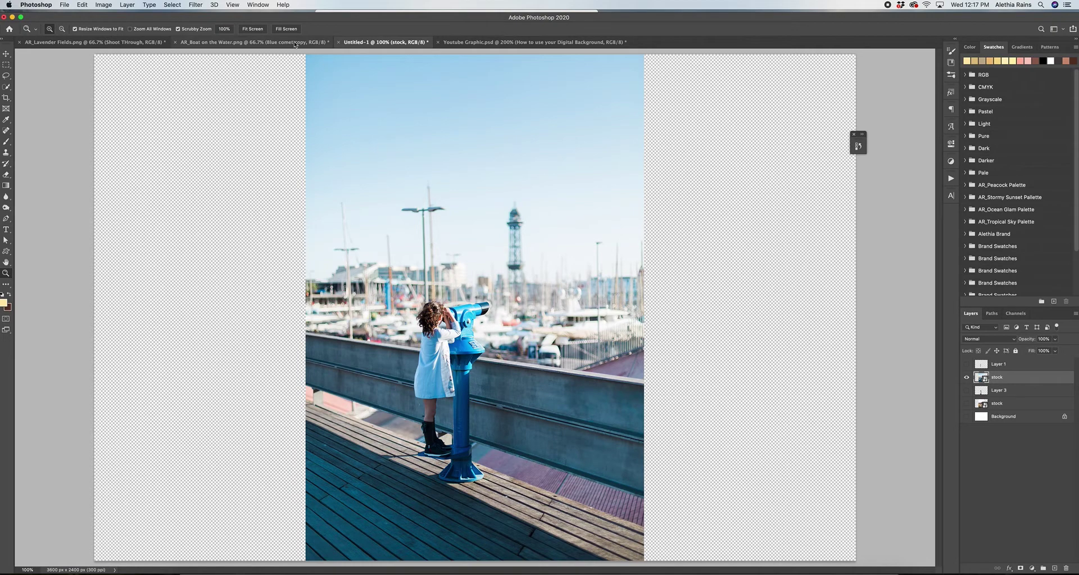
{"action": "left_click", "coordinate": [262, 43]}
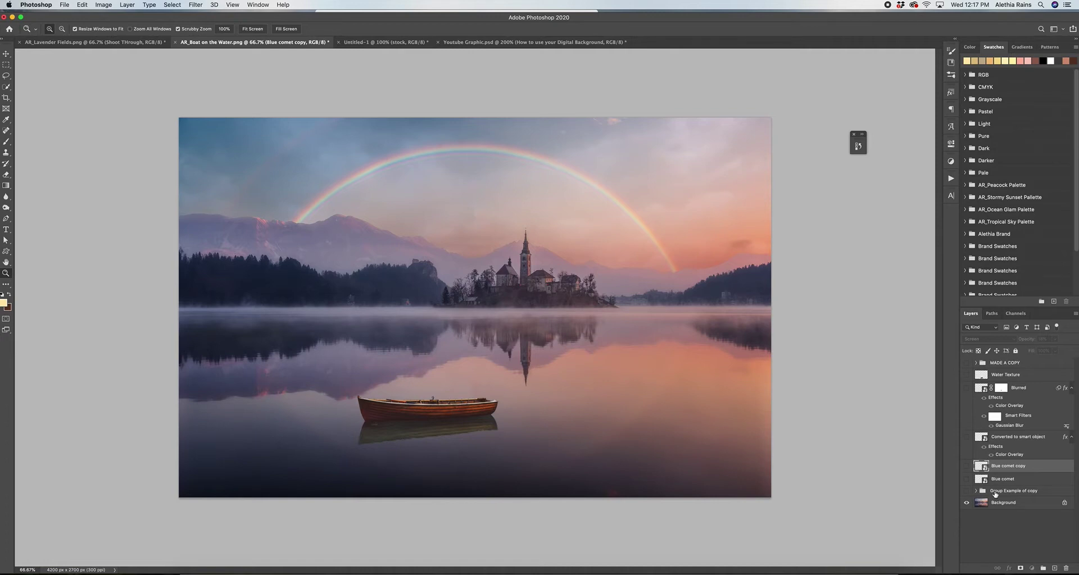
{"action": "left_click", "coordinate": [995, 493]}
{"action": "left_click", "coordinate": [1002, 503]}
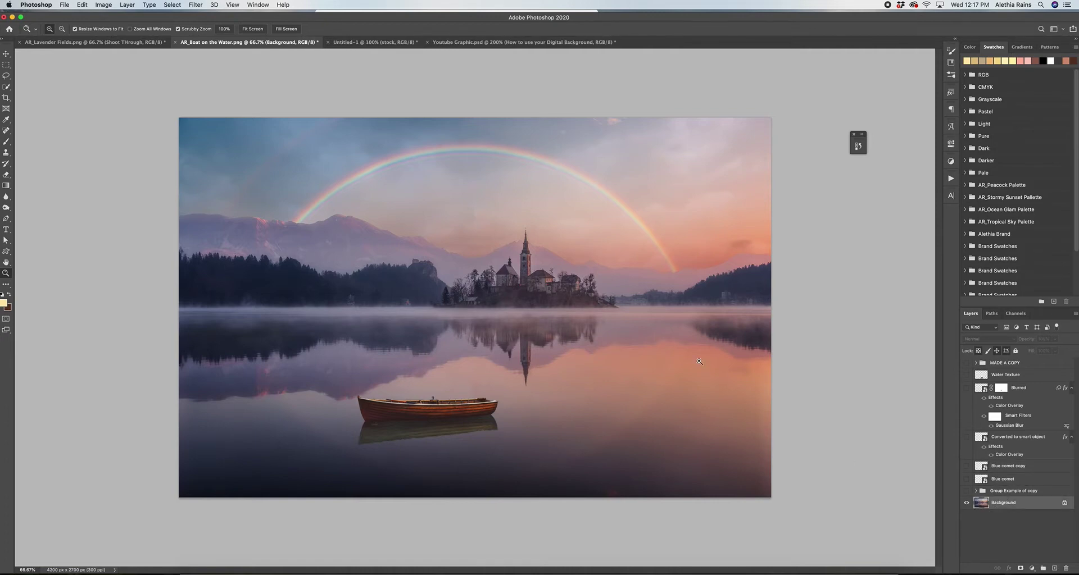
{"action": "left_click", "coordinate": [967, 491]}
{"action": "left_click", "coordinate": [975, 491]}
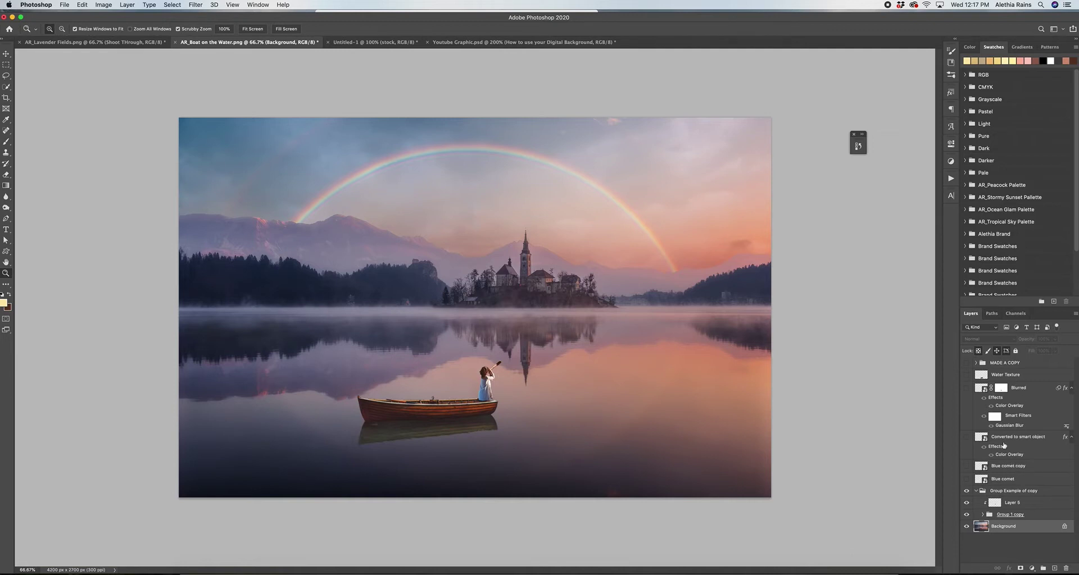
- Expand the Group 1 copy group and hide Layer 5, texture, Layer 4 and Layer 3, keeping only Layer 1 shown
{"action": "left_click", "coordinate": [1007, 515]}
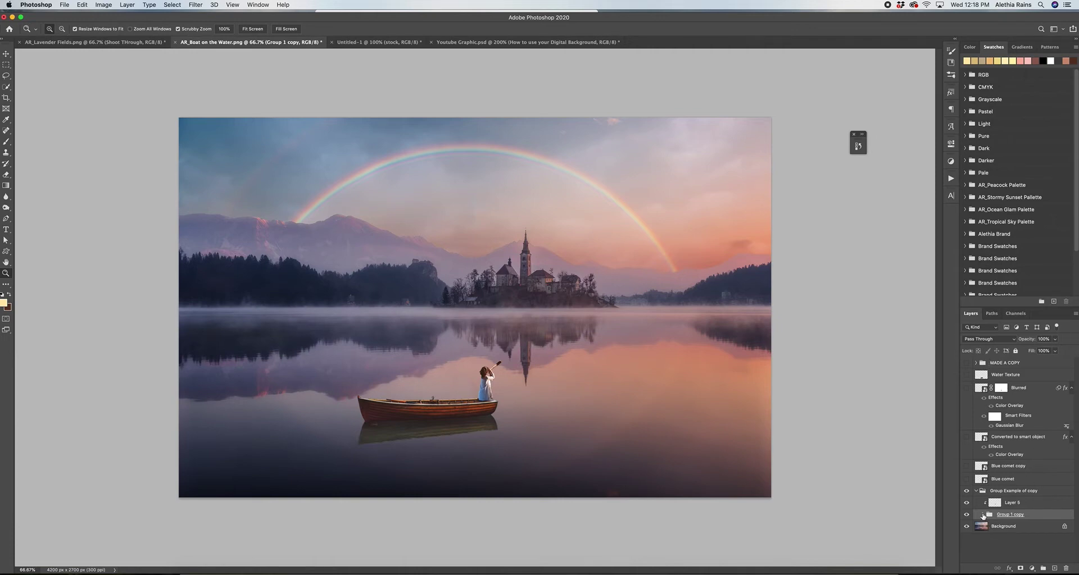
{"action": "left_click", "coordinate": [982, 515]}
{"action": "scroll", "coordinate": [1006, 523], "scroll_direction": "down", "scroll_amount": 1}
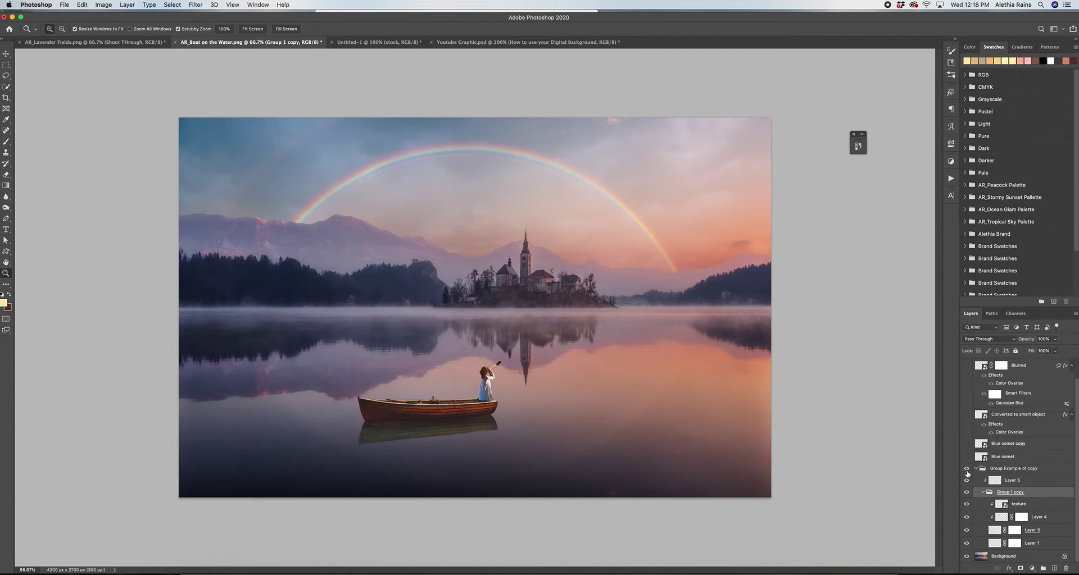
{"action": "left_click", "coordinate": [967, 504]}
{"action": "left_click", "coordinate": [967, 517]}
{"action": "left_click", "coordinate": [966, 530]}
- Disable Layer 1's layer mask and inspect the girl's legs over the boat at 200% zoom
{"action": "left_click", "coordinate": [1015, 545]}
{"action": "right_click", "coordinate": [1015, 544]}
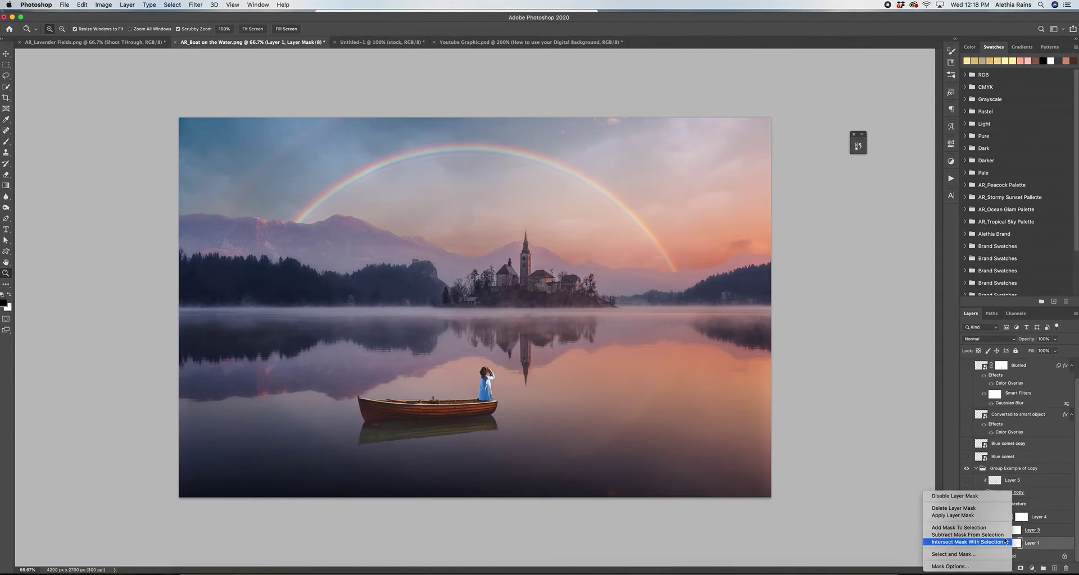
{"action": "left_click", "coordinate": [966, 497]}
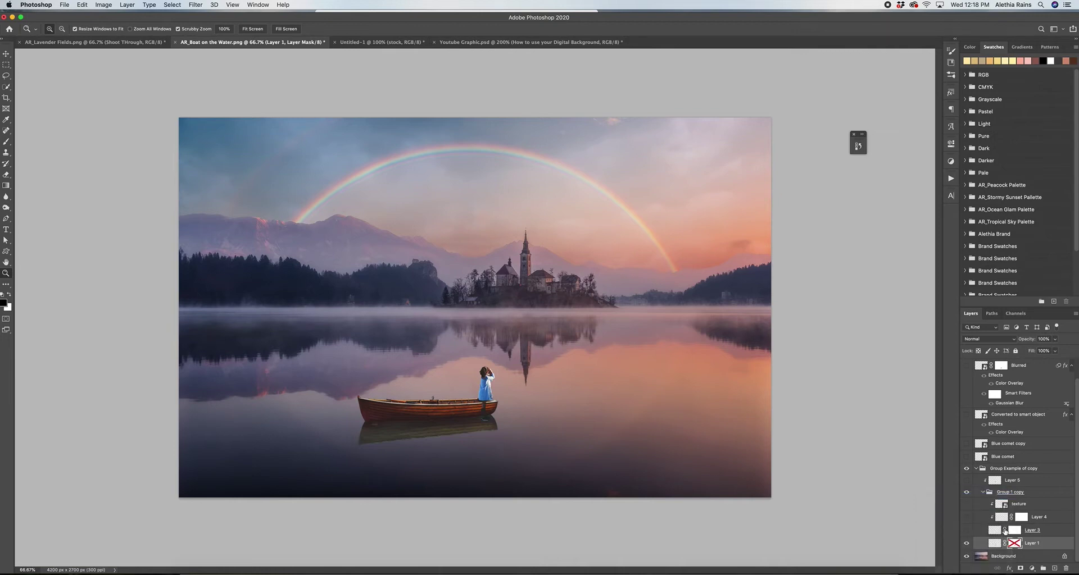
{"action": "right_click", "coordinate": [1014, 530]}
{"action": "left_click", "coordinate": [1034, 544]}
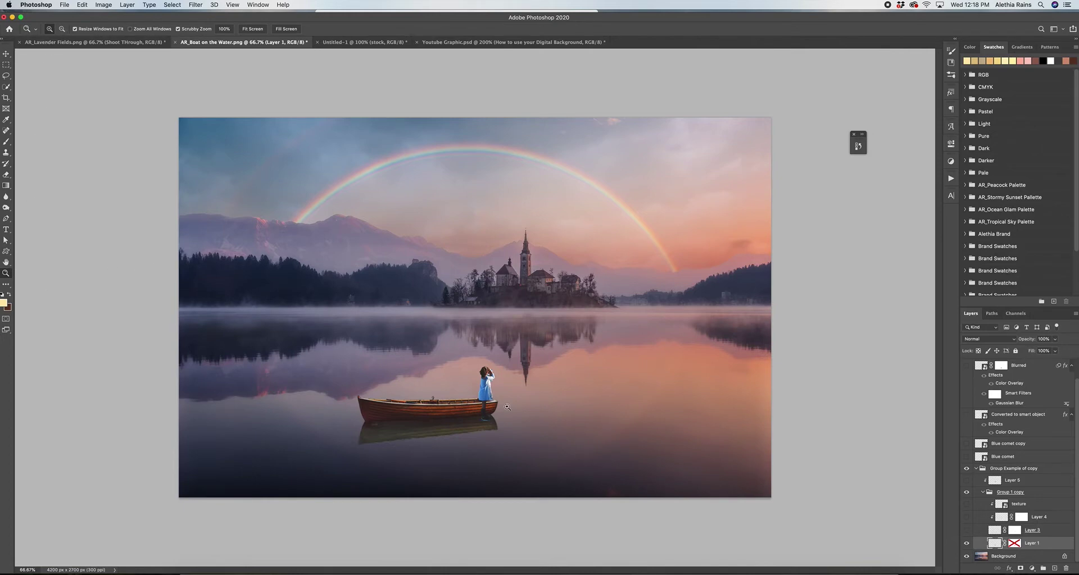
{"action": "left_click", "coordinate": [534, 403]}
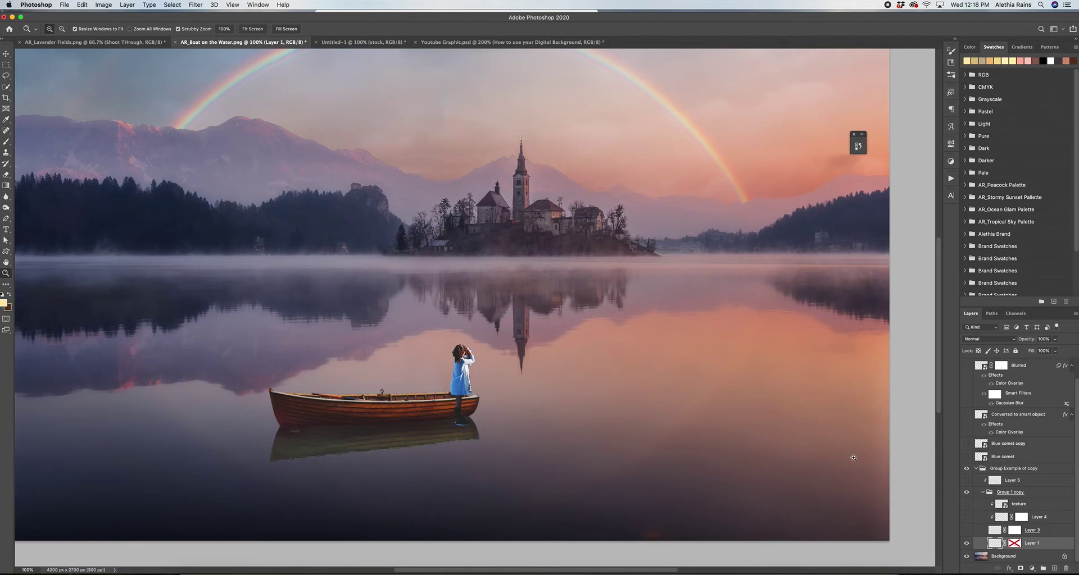
{"action": "left_click", "coordinate": [463, 375]}
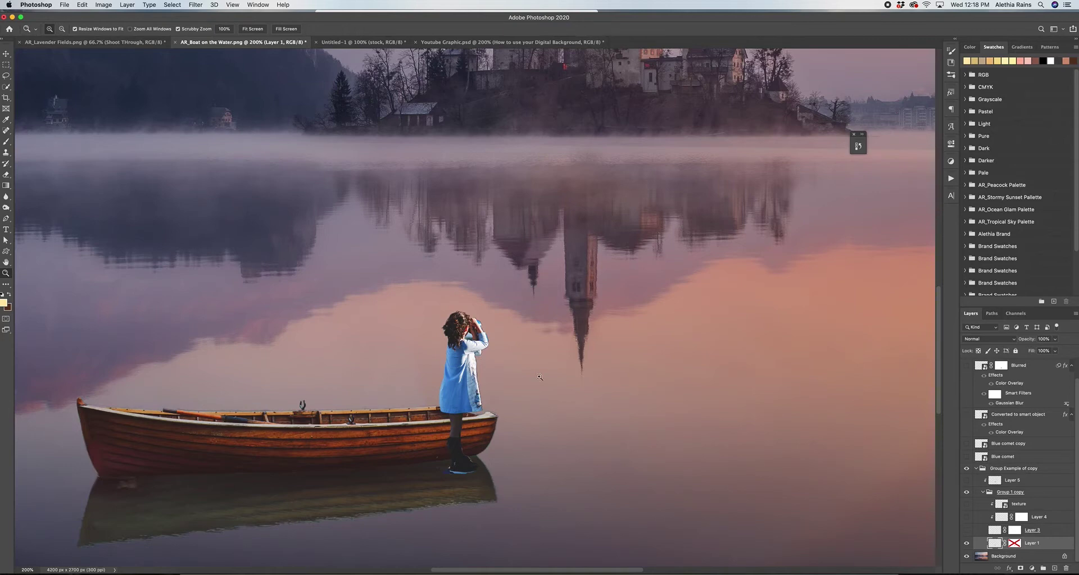
- Enable Layer 1's layer mask, then switch it off and on again to compare the girl with and without it
{"action": "right_click", "coordinate": [1014, 543]}
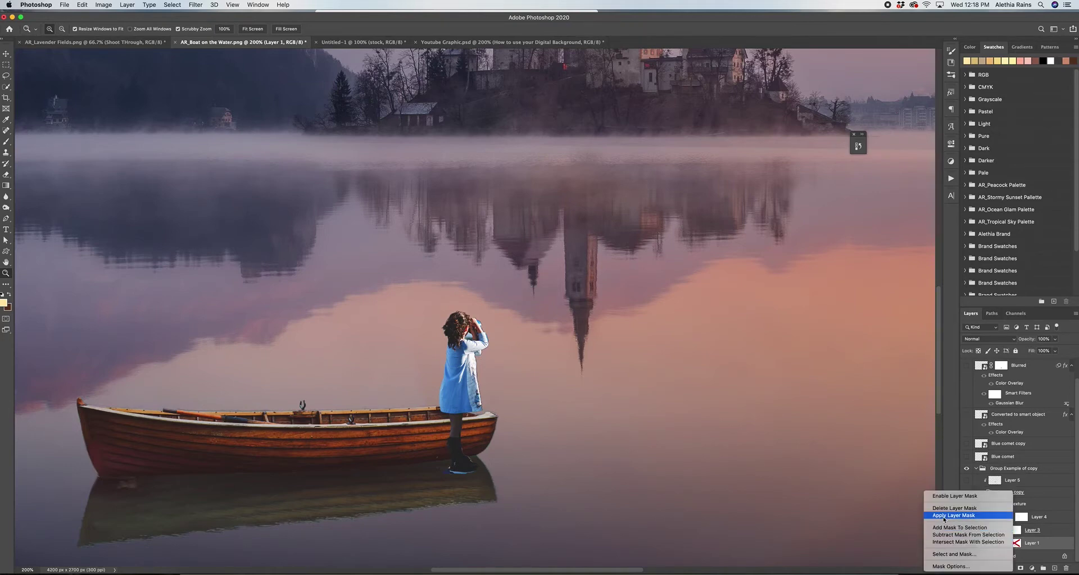
{"action": "left_click", "coordinate": [955, 496]}
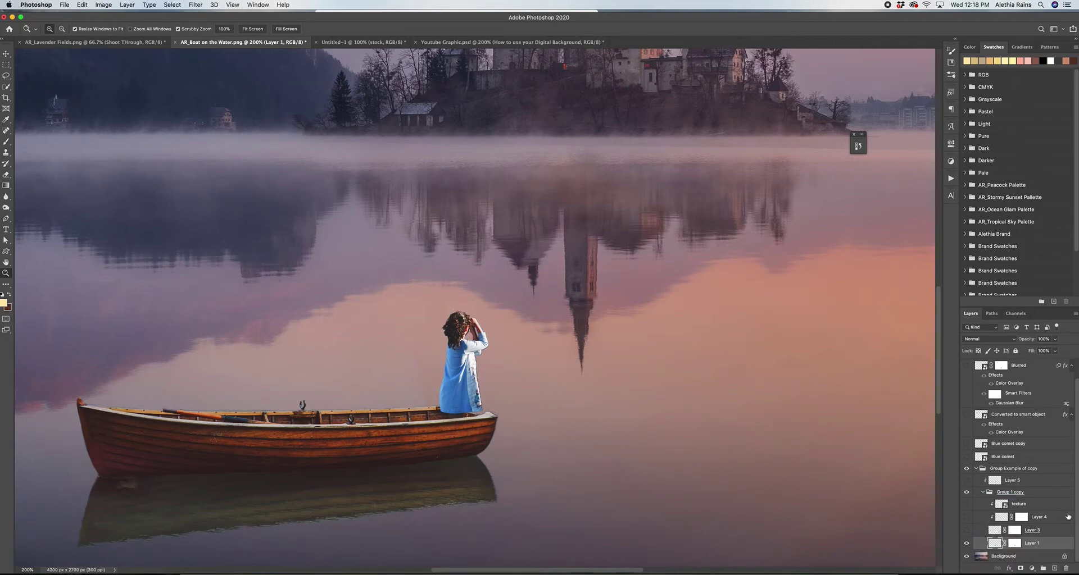
{"action": "right_click", "coordinate": [1016, 547]}
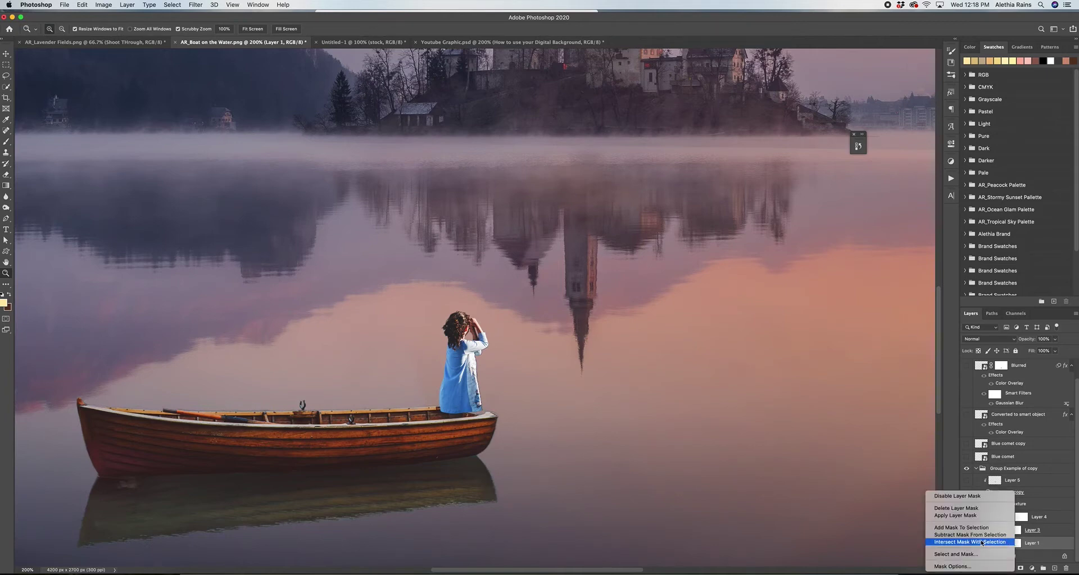
{"action": "left_click", "coordinate": [1042, 547]}
{"action": "right_click", "coordinate": [1015, 548]}
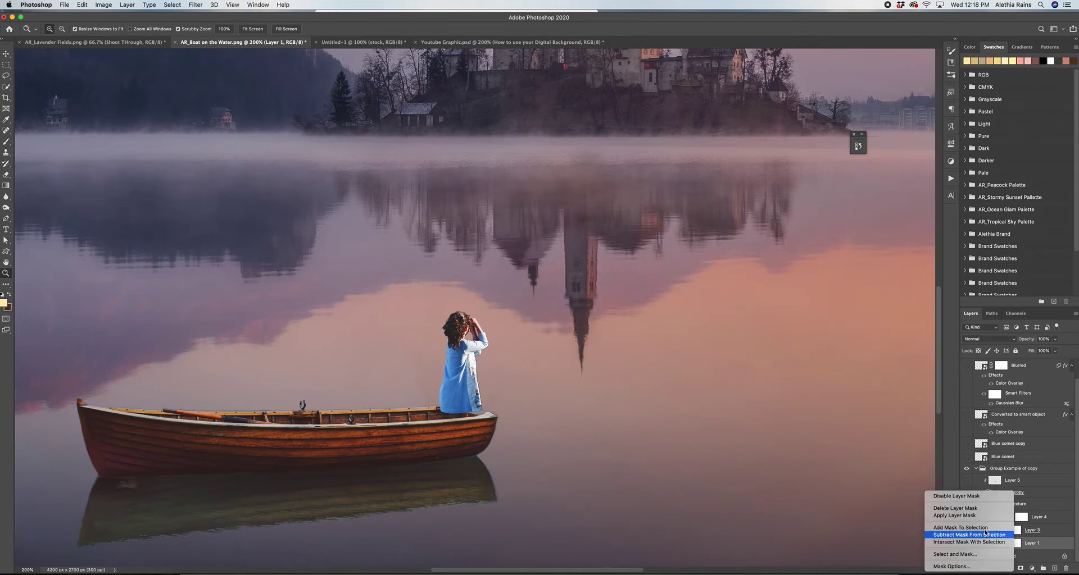
{"action": "left_click", "coordinate": [953, 496]}
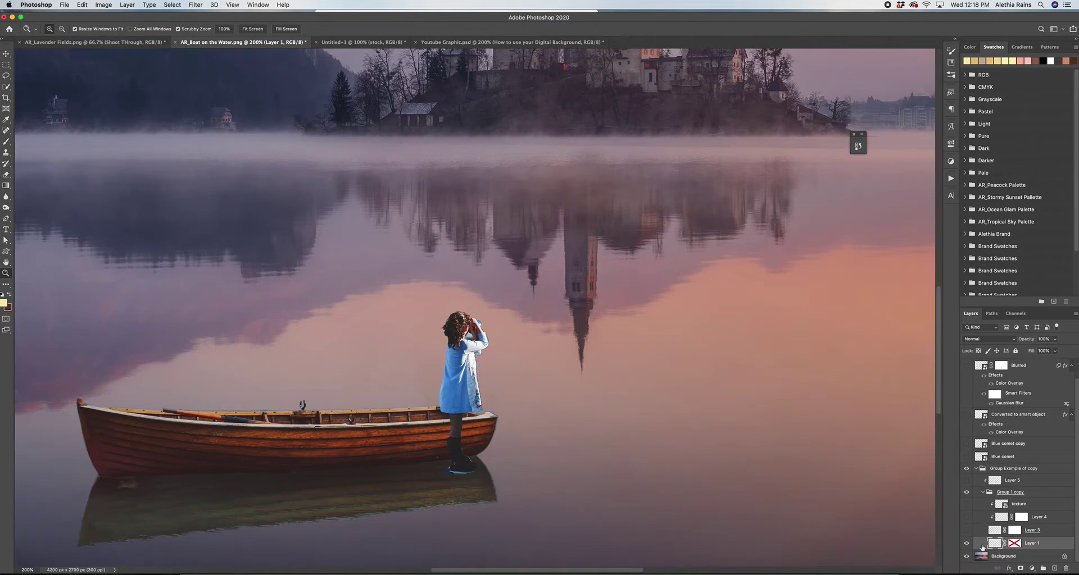
{"action": "right_click", "coordinate": [1015, 546]}
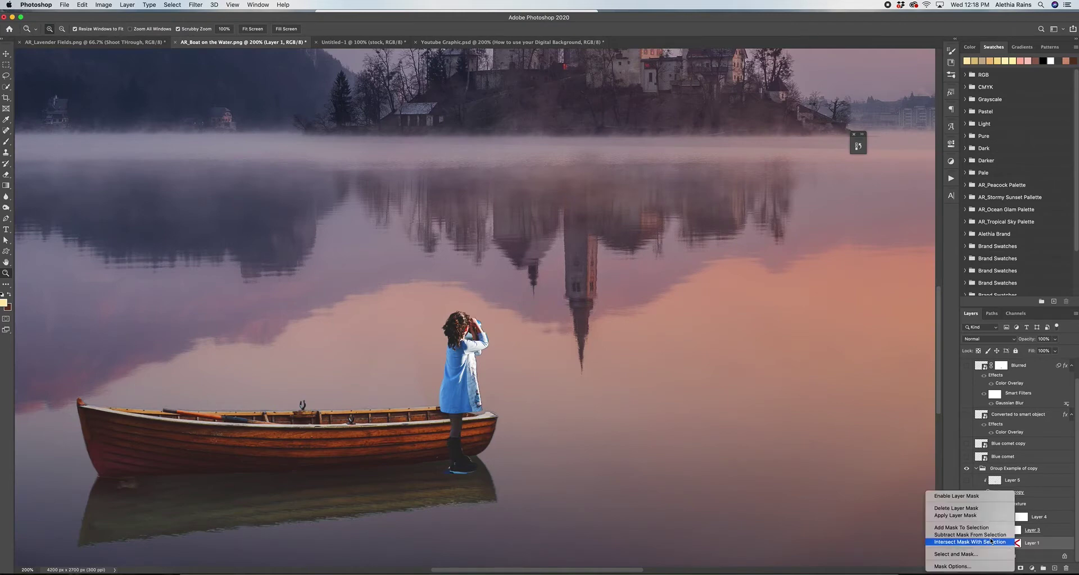
{"action": "left_click", "coordinate": [951, 497]}
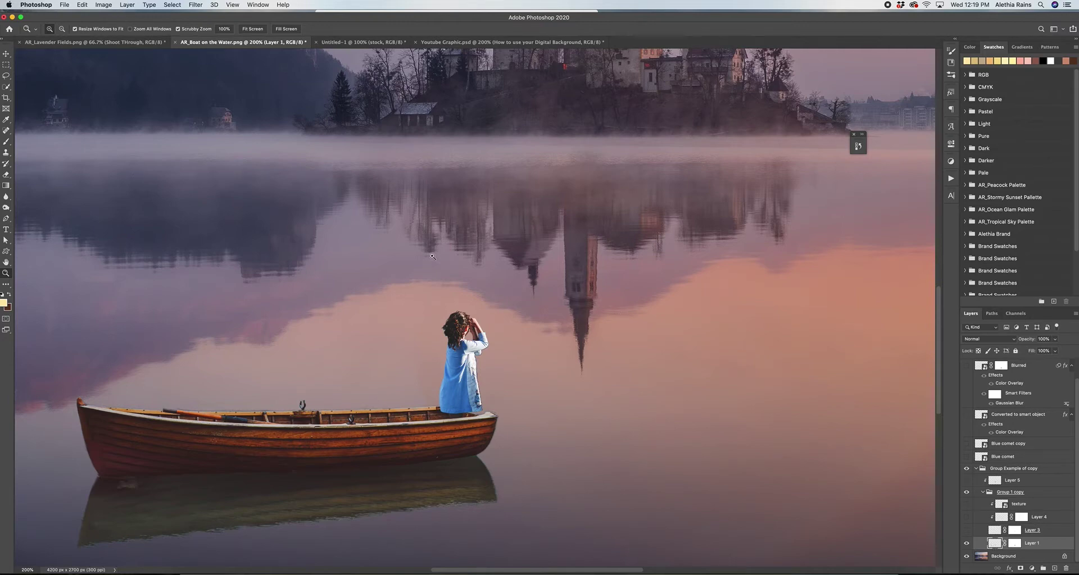
{"action": "left_click", "coordinate": [103, 6]}
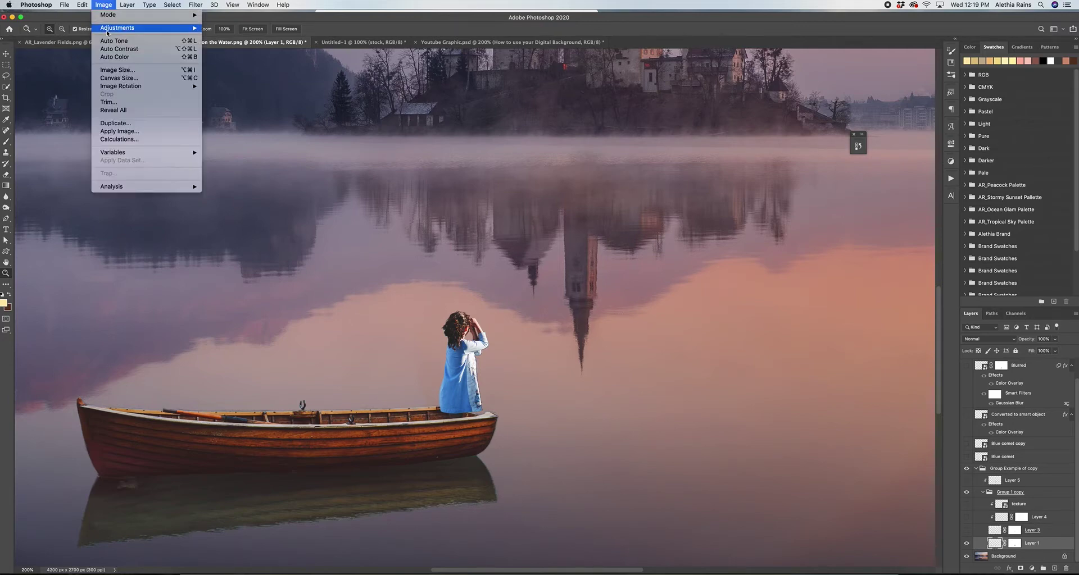
{"action": "mouse_move", "coordinate": [173, 31]}
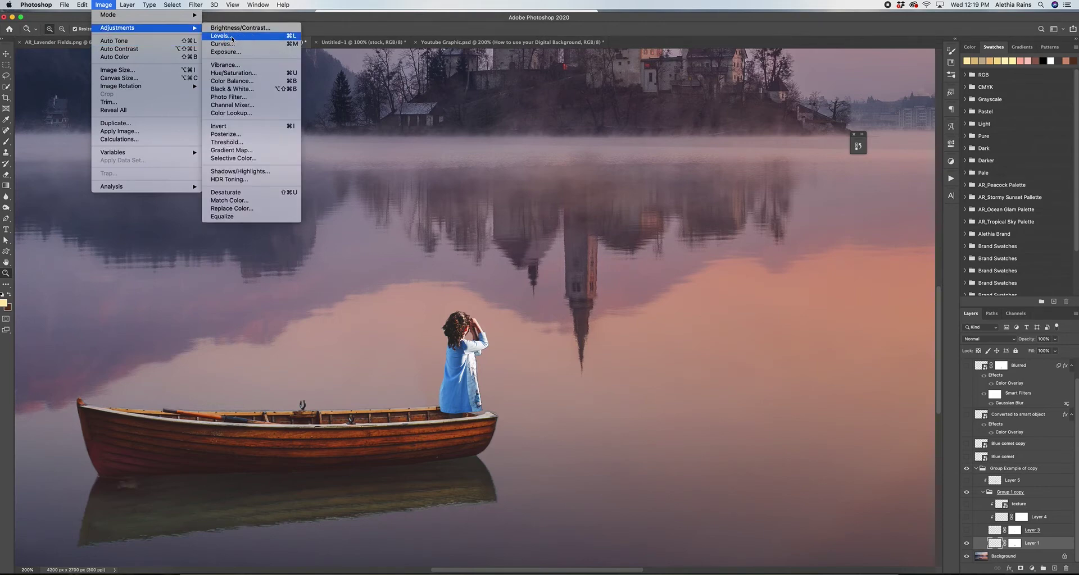
{"action": "left_click", "coordinate": [231, 37]}
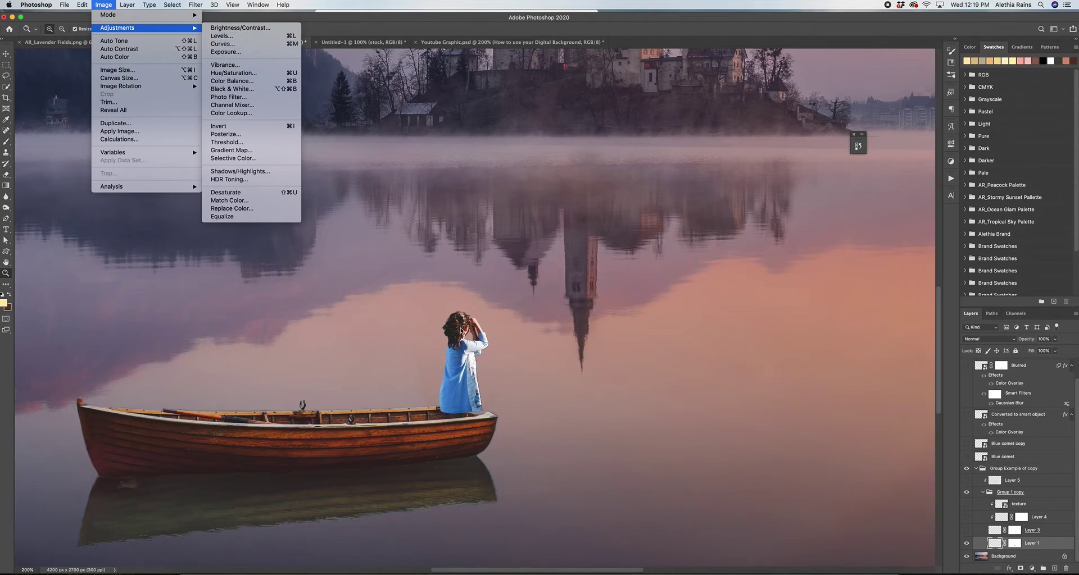
{"action": "left_click", "coordinate": [1043, 549]}
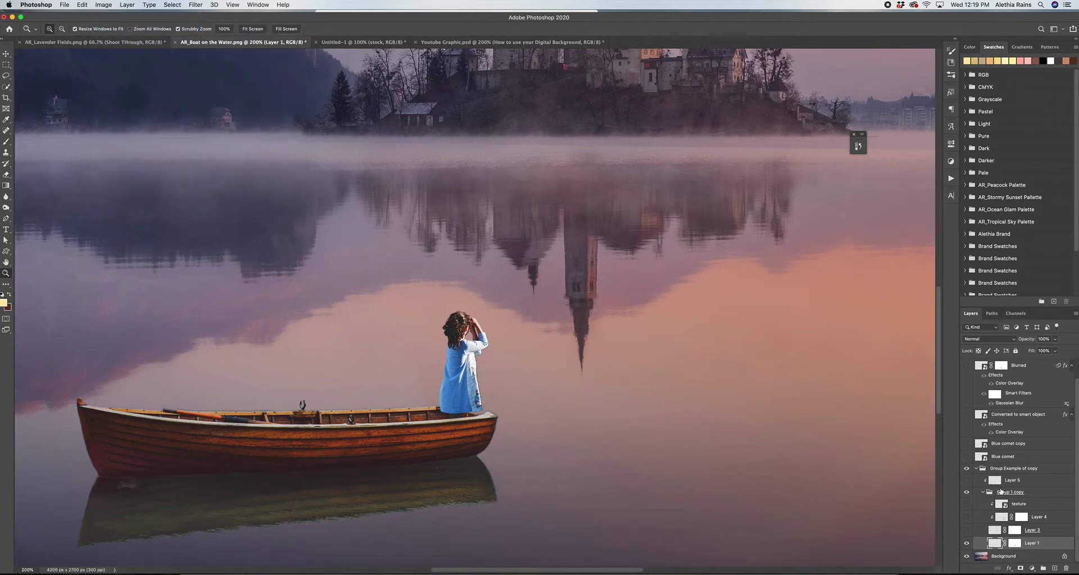
- Toggle Layer 5 on and off, then view the original girl photo in Untitled-1 and return to the boat composite
{"action": "left_click", "coordinate": [966, 480]}
{"action": "left_click", "coordinate": [967, 480]}
{"action": "left_click", "coordinate": [349, 43]}
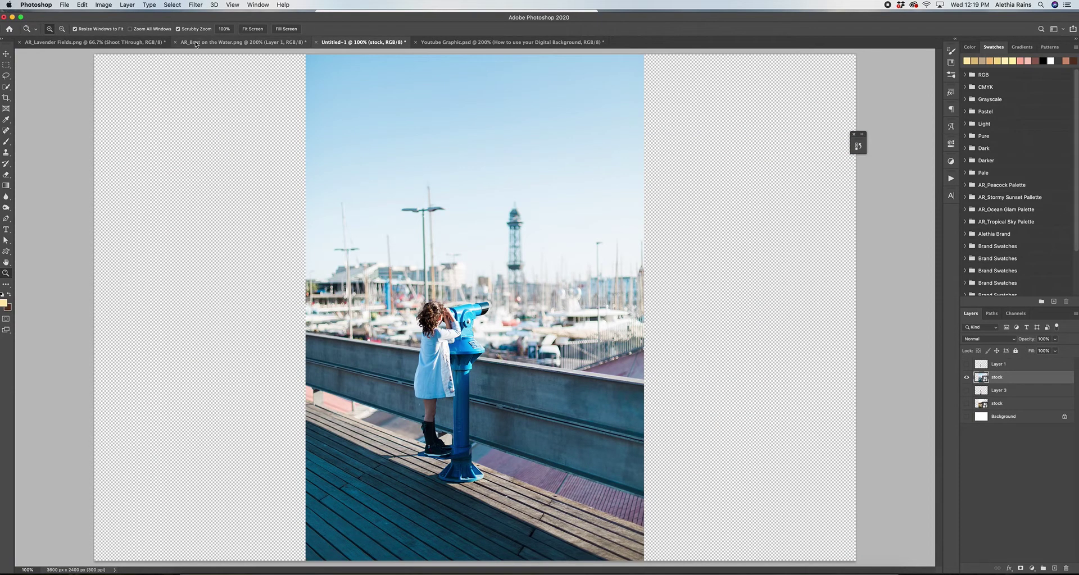
{"action": "left_click", "coordinate": [236, 42]}
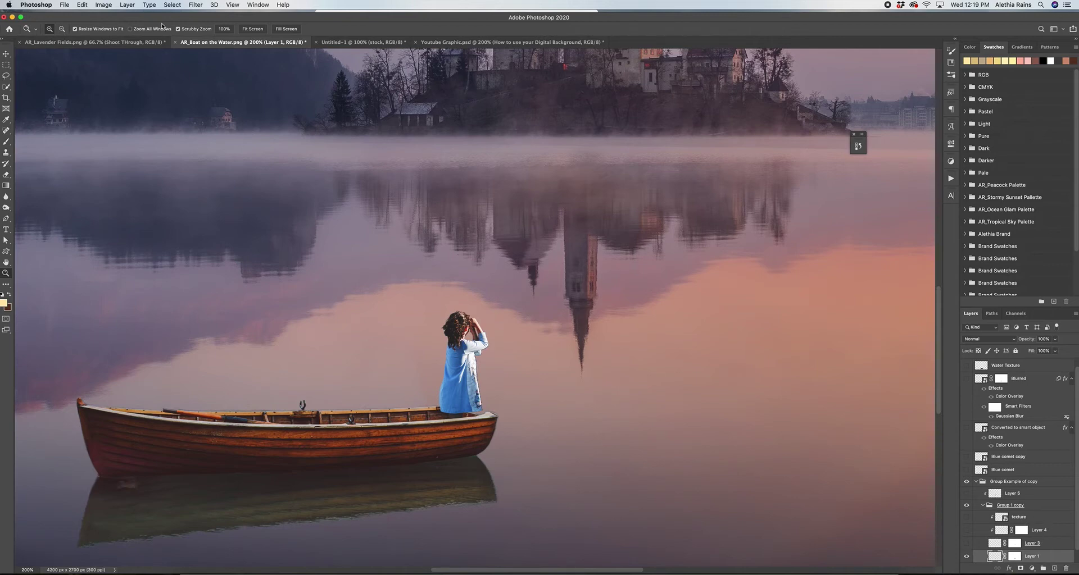
- Try slightly darkening the girl on Layer 1 with the Levels midtone slider and cancel the adjustment
{"action": "scroll", "coordinate": [989, 506], "scroll_direction": "down", "scroll_amount": 1}
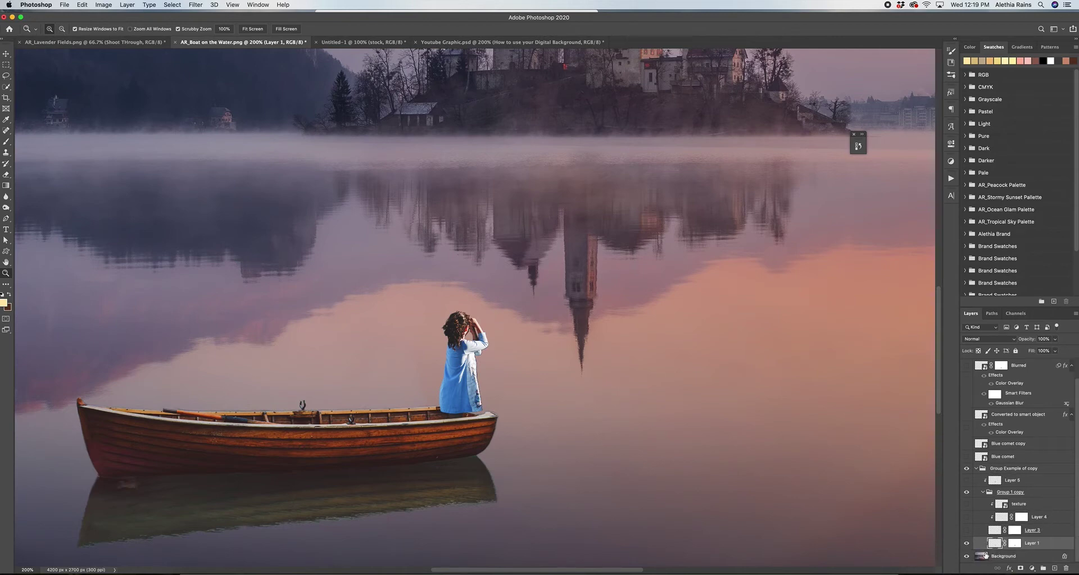
{"action": "left_click", "coordinate": [103, 5]}
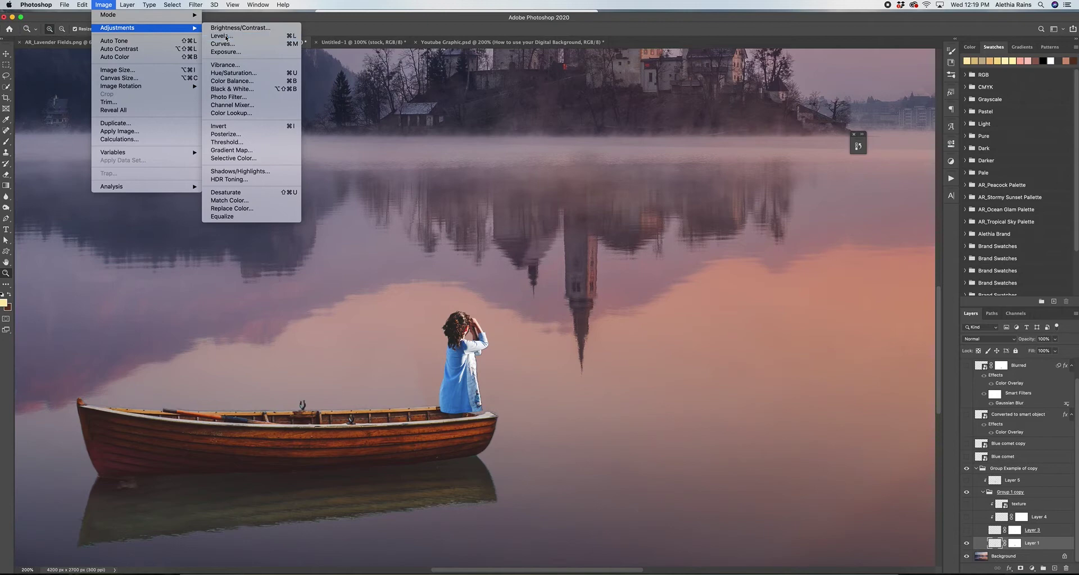
{"action": "left_click", "coordinate": [828, 395]}
{"action": "key", "text": "super+l"}
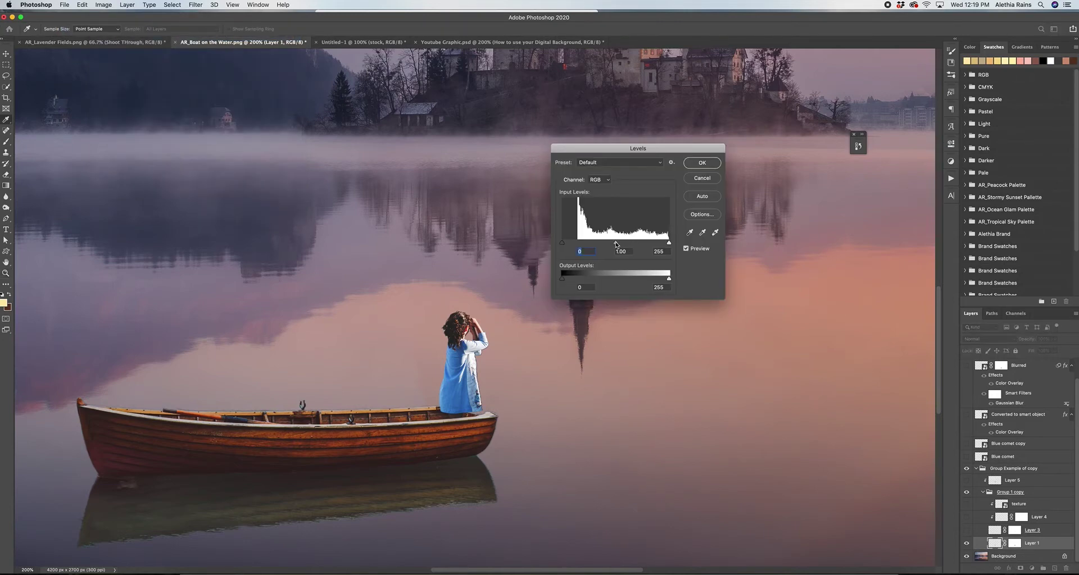
{"action": "mouse_move", "coordinate": [622, 246]}
{"action": "left_mouse_down"}
{"action": "mouse_move", "coordinate": [653, 247]}
{"action": "mouse_move", "coordinate": [625, 246]}
{"action": "left_mouse_up"}
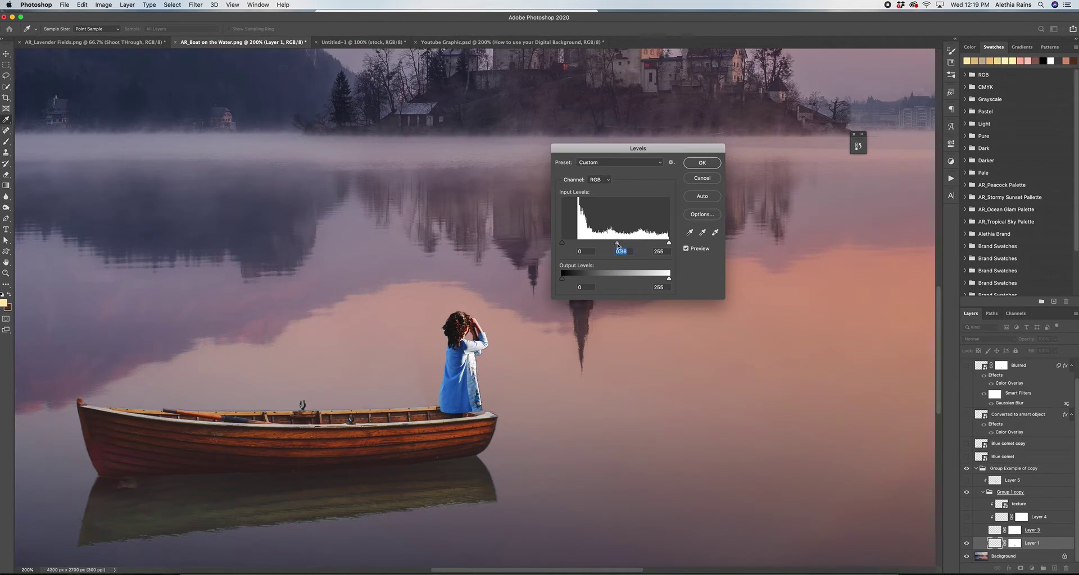
{"action": "left_click", "coordinate": [698, 178]}
{"action": "key", "text": "z"}
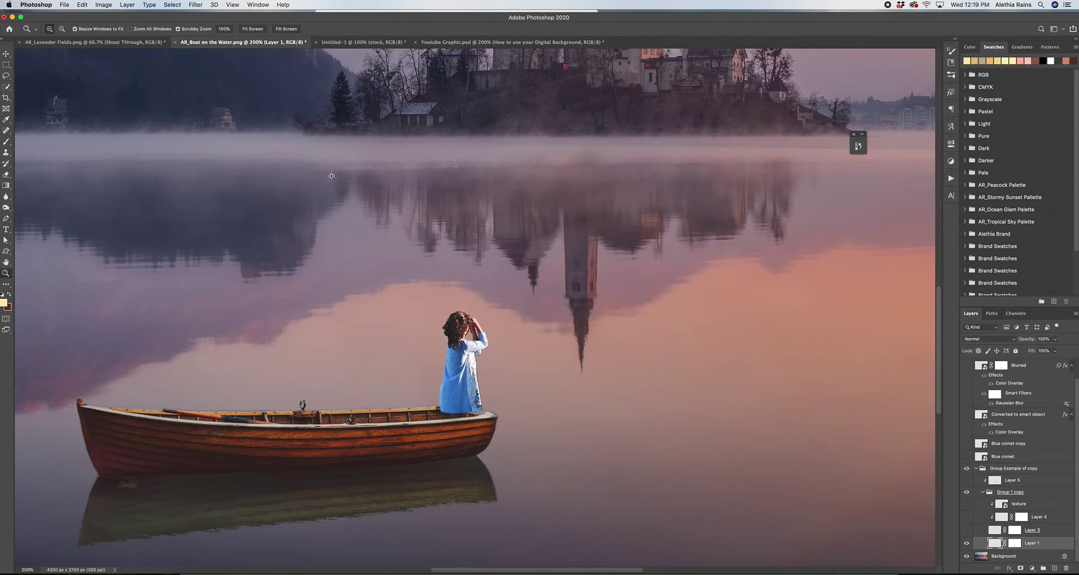
- Try a Curves adjustment on Layer 1, bending the curve darker and raising its black point output, and cancel it
{"action": "left_click", "coordinate": [97, 4]}
{"action": "mouse_move", "coordinate": [140, 28]}
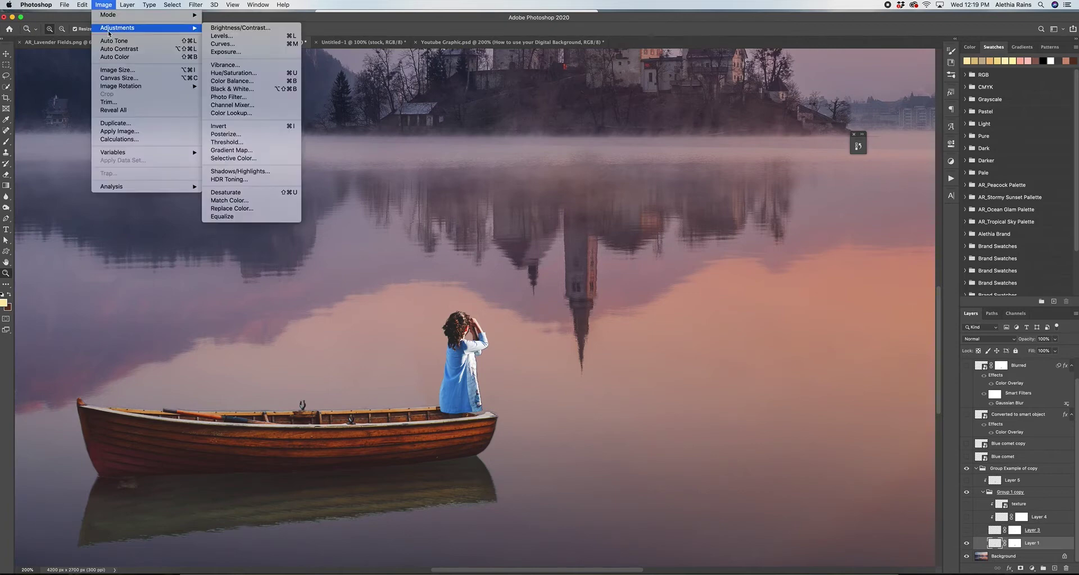
{"action": "left_click", "coordinate": [222, 44]}
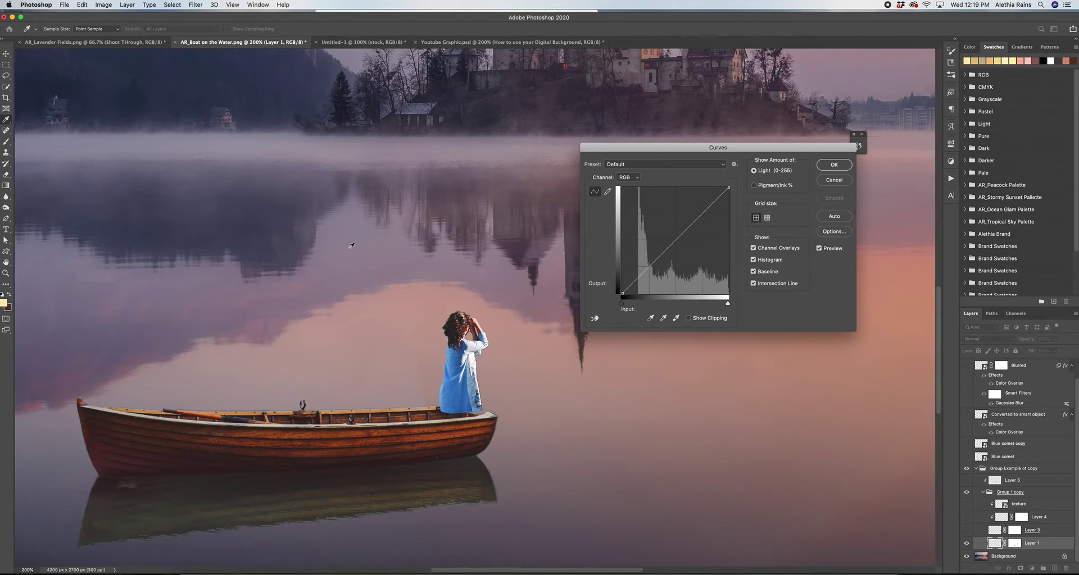
{"action": "left_click_drag", "start_coordinate": [653, 267], "coordinate": [622, 285]}
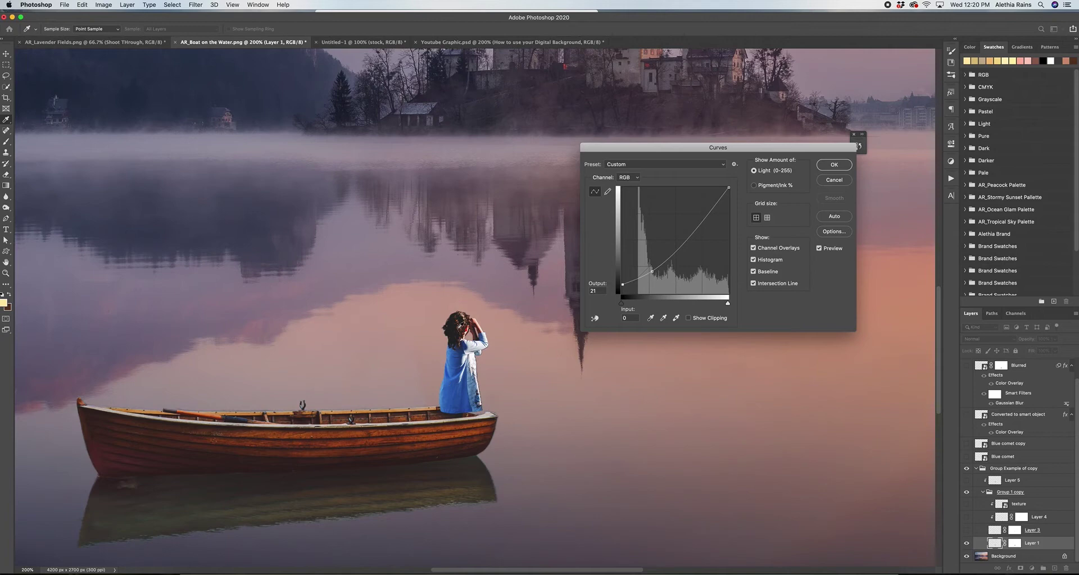
{"action": "key", "text": "Up"}
{"action": "key", "text": "Up"}
{"action": "key", "text": "Up"}
{"action": "key", "text": "Up"}
{"action": "key", "text": "Up"}
{"action": "key", "text": "Up"}
{"action": "key", "text": "Up"}
{"action": "key", "text": "Up"}
{"action": "key", "text": "Up"}
{"action": "key", "text": "Up"}
{"action": "key", "text": "Up"}
{"action": "key", "text": "Up"}
{"action": "key", "text": "Up"}
{"action": "key", "text": "Up"}
{"action": "key", "text": "Up"}
{"action": "left_click", "coordinate": [834, 180]}
{"action": "key", "text": "z"}
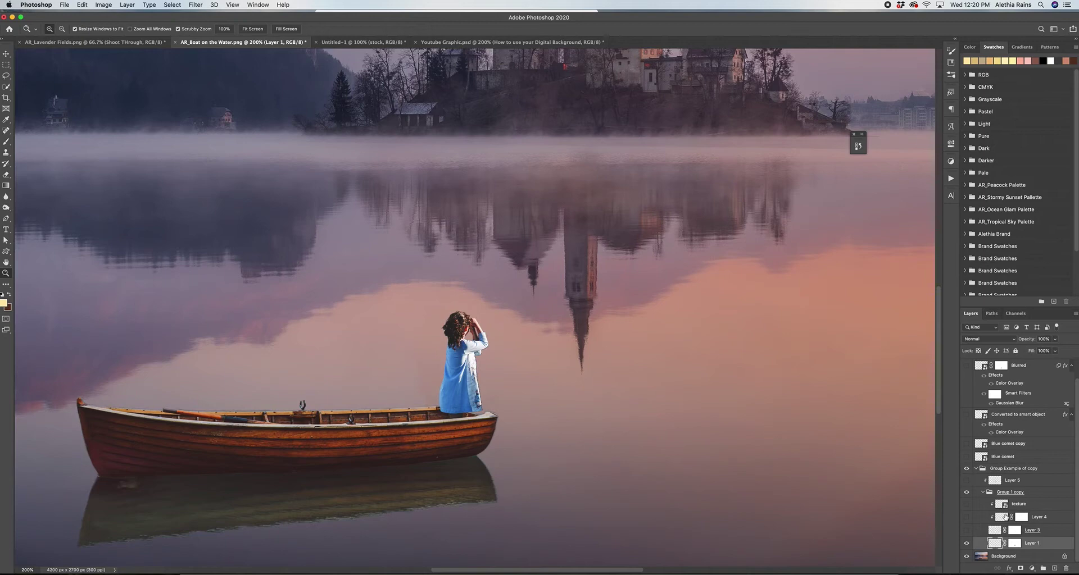
- Show Layer 3 with the telescope and its clipped colour layer, Layer 4, and select Layer 4
{"action": "left_click", "coordinate": [967, 530]}
{"action": "left_click", "coordinate": [996, 532]}
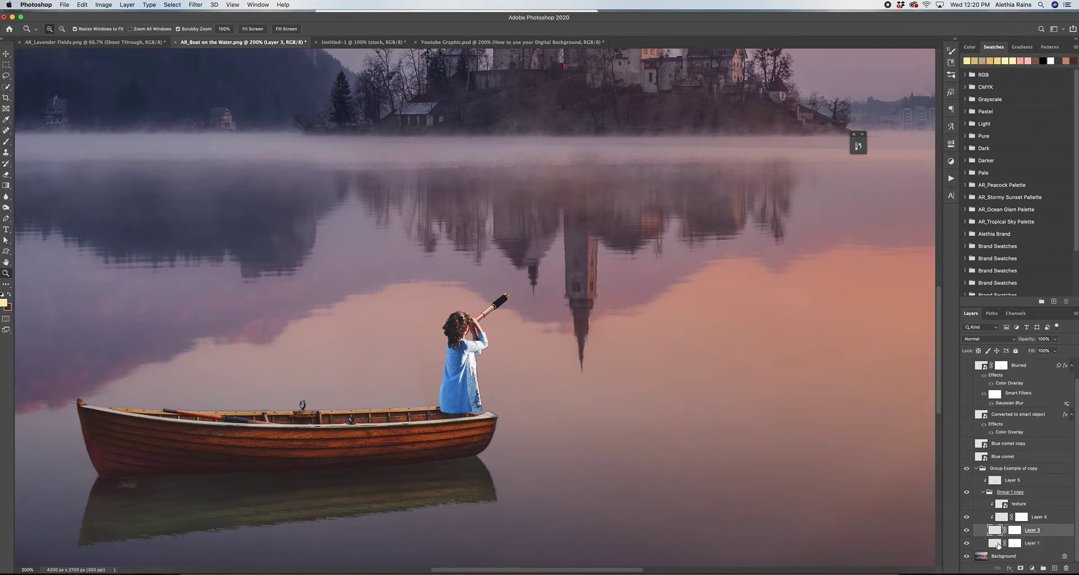
{"action": "left_click", "coordinate": [1003, 519]}
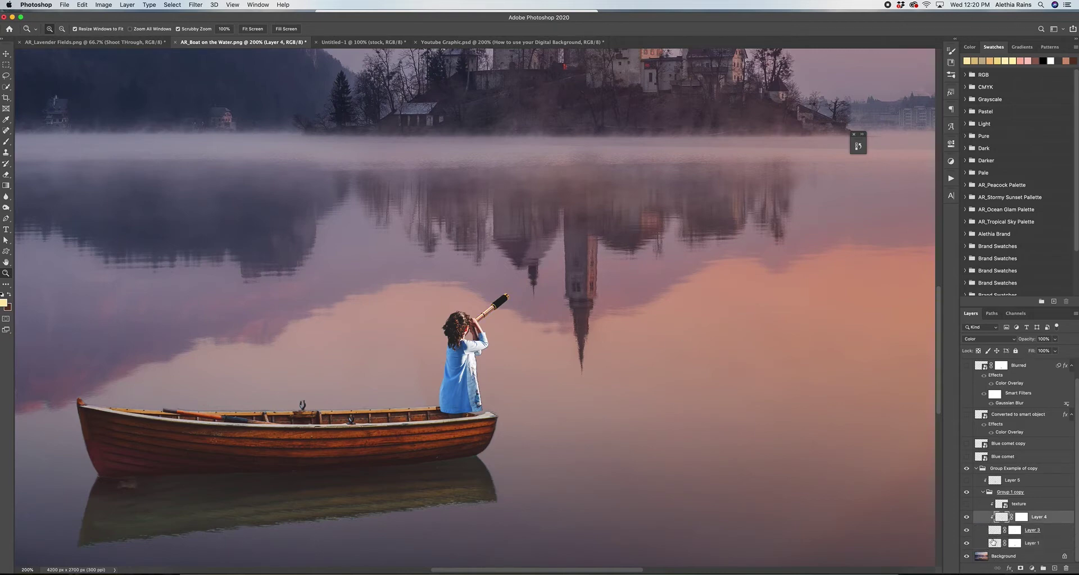
- Toggle Layer 3 and Layer 4 off and on individually to compare the telescope and its colour correction
{"action": "left_click", "coordinate": [1039, 532]}
{"action": "left_click", "coordinate": [967, 531]}
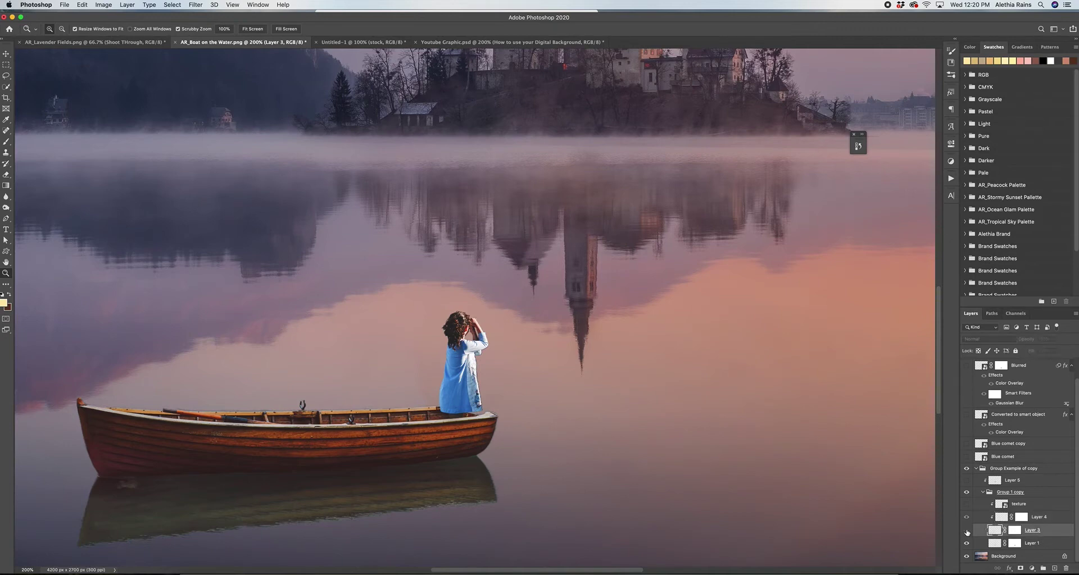
{"action": "left_click", "coordinate": [966, 531]}
{"action": "left_click", "coordinate": [966, 518]}
{"action": "left_click", "coordinate": [1002, 517]}
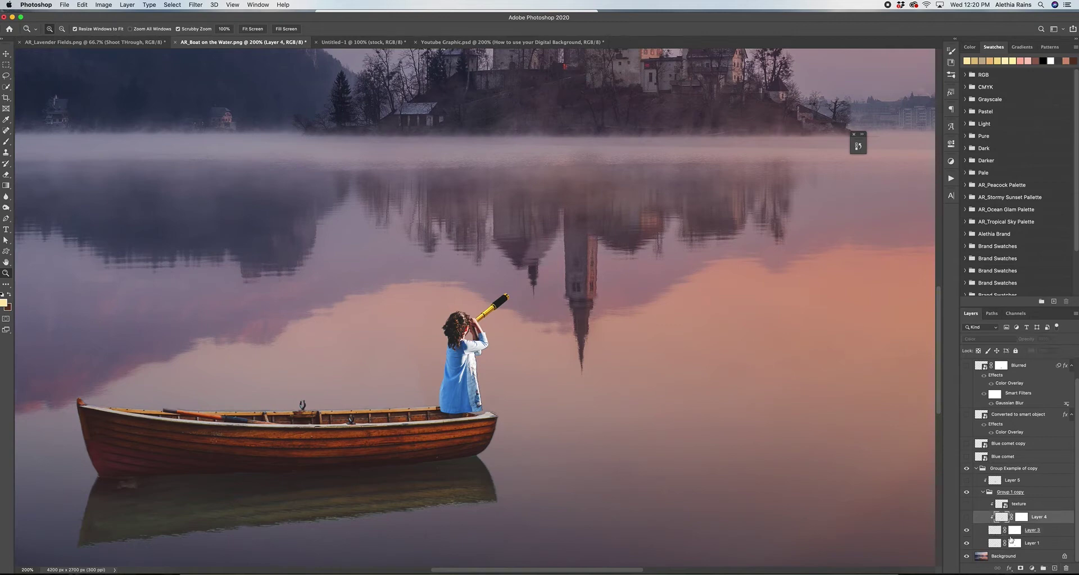
{"action": "left_click", "coordinate": [966, 518]}
- Disable Layer 4's layer mask to compare the telescope's tip, and enable the mask again
{"action": "left_click", "coordinate": [1021, 517]}
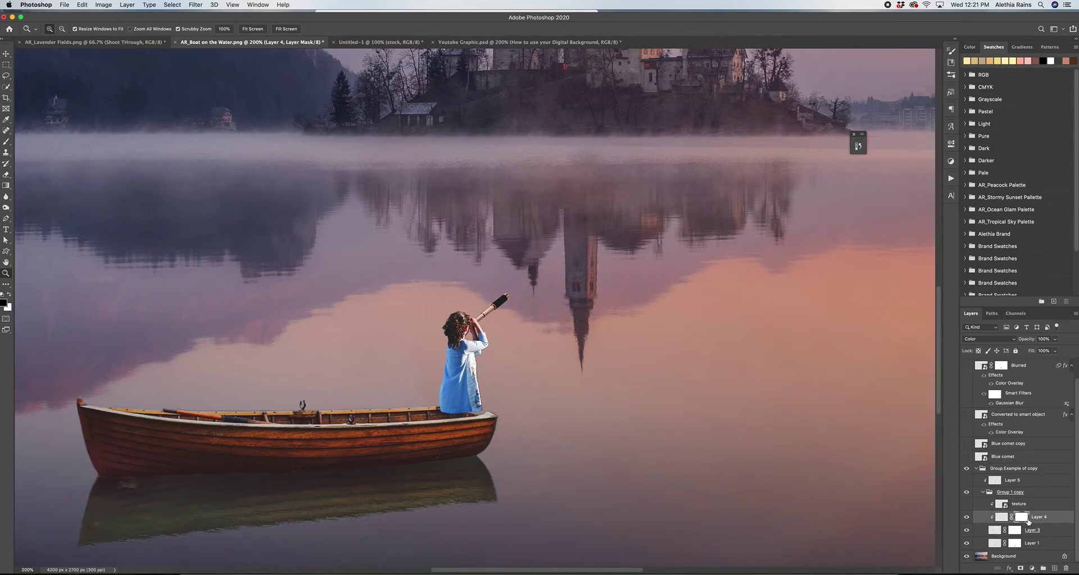
{"action": "right_click", "coordinate": [1024, 518]}
{"action": "left_click", "coordinate": [969, 496]}
{"action": "right_click", "coordinate": [1021, 518]}
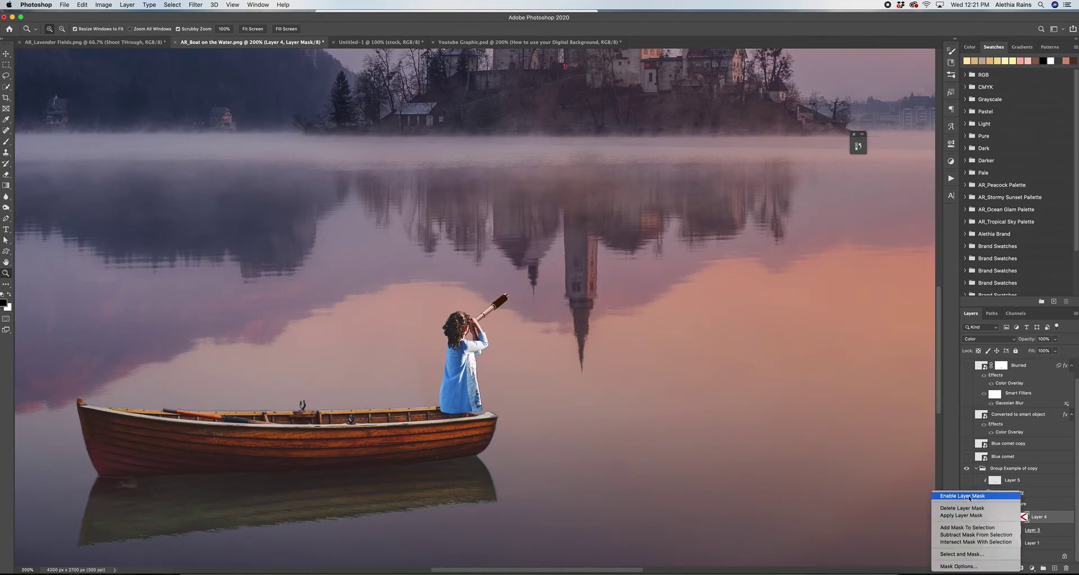
{"action": "left_click", "coordinate": [968, 496]}
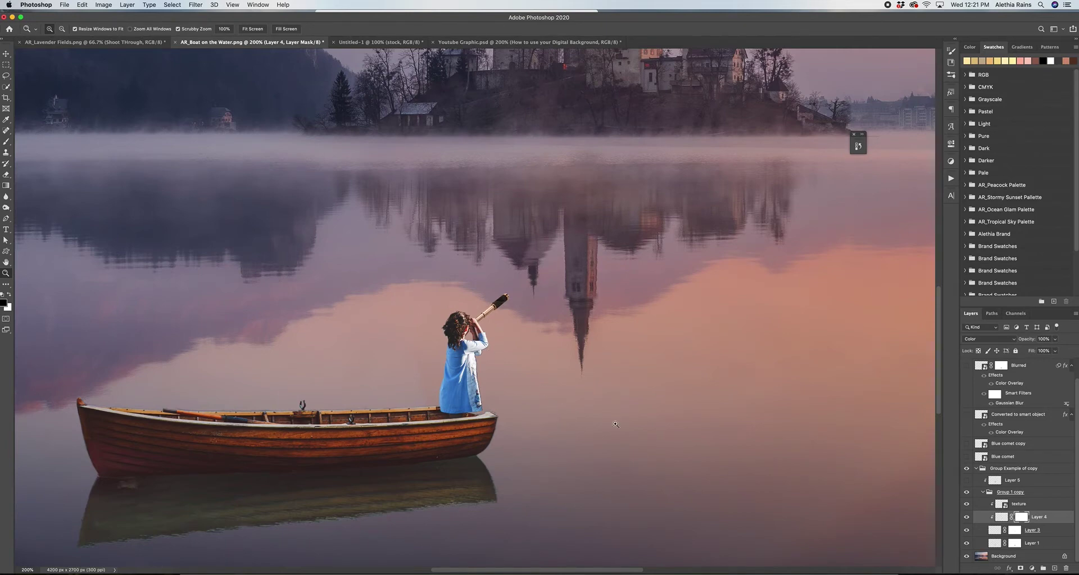
- Collapse the Group 1 copy group, keeping the surrounding Group Example of copy expanded
{"action": "left_click", "coordinate": [982, 492]}
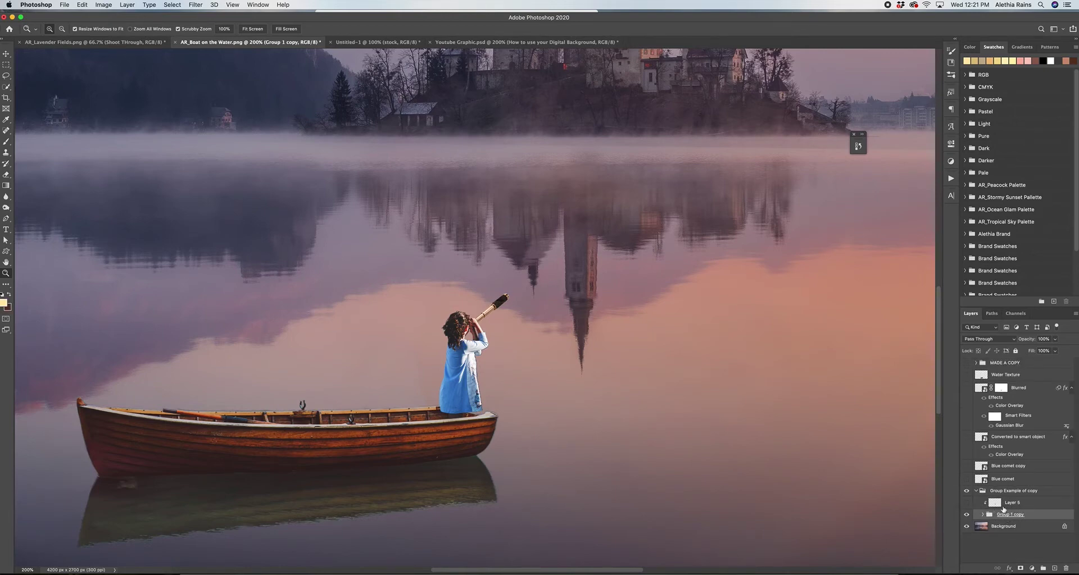
{"action": "left_click", "coordinate": [1010, 503]}
{"action": "left_click", "coordinate": [976, 490]}
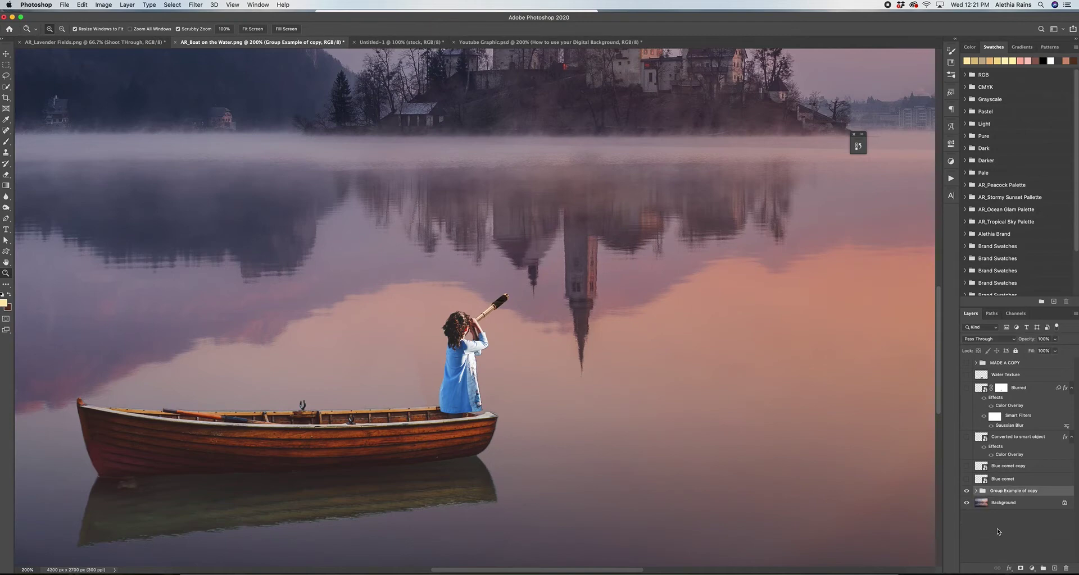
{"action": "left_click", "coordinate": [976, 490]}
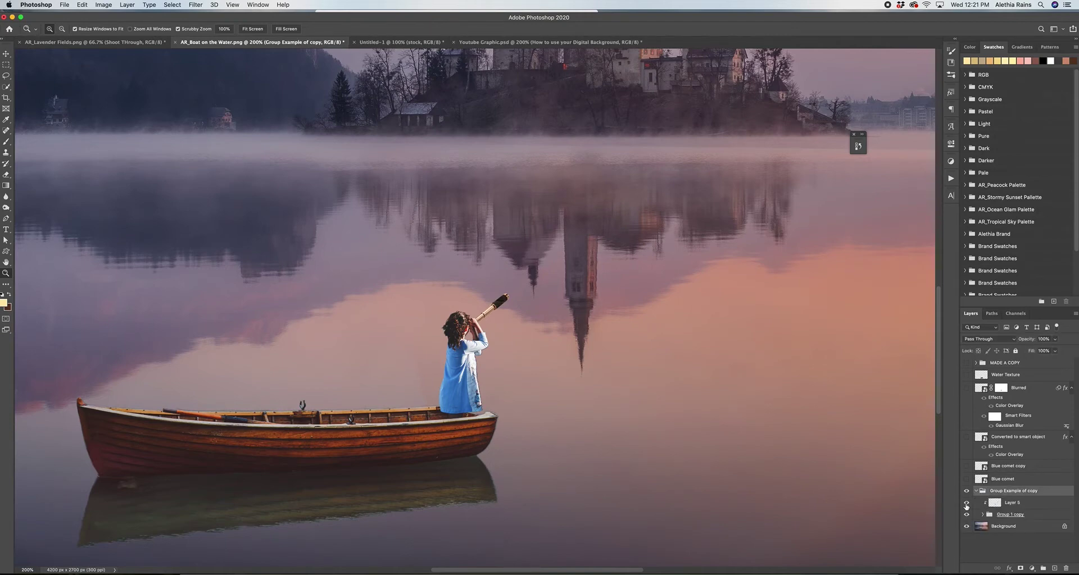
- Hide and reshow Group 1 copy, and select the clipped Layer 5 with its visibility on
{"action": "left_click", "coordinate": [966, 515]}
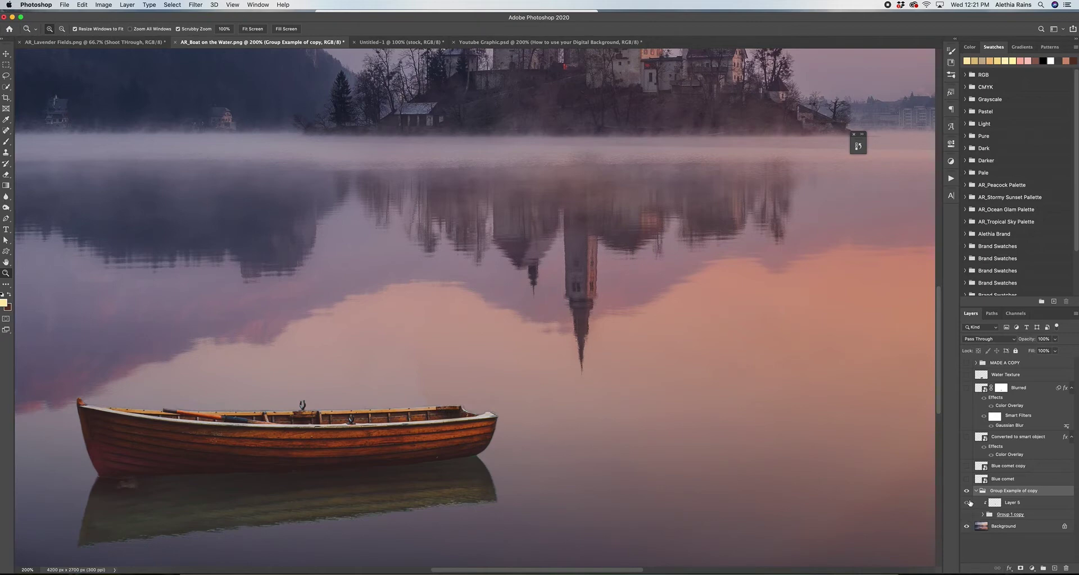
{"action": "left_click", "coordinate": [967, 514]}
{"action": "left_click", "coordinate": [1010, 504]}
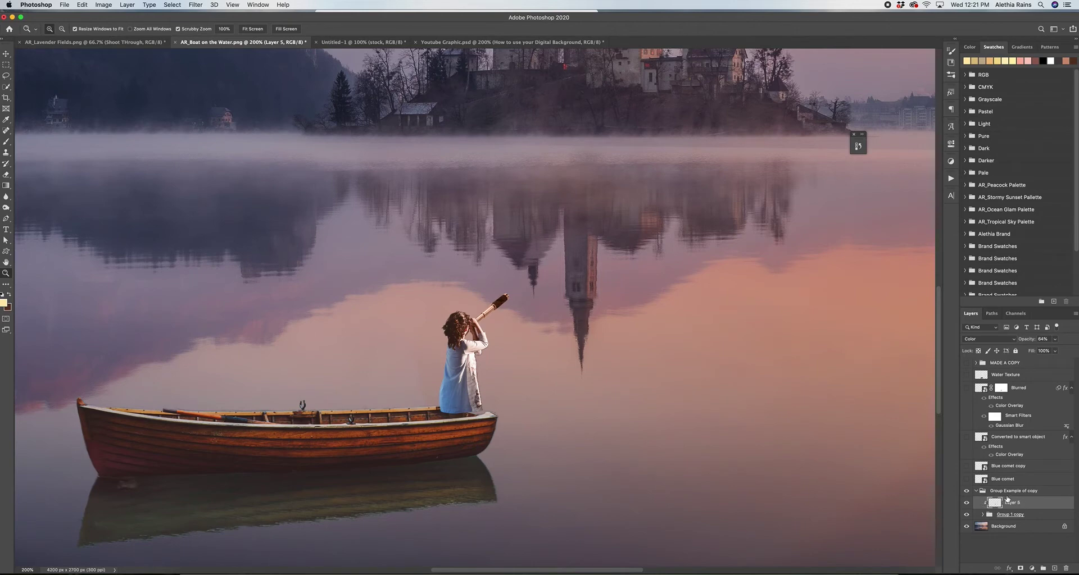
- Expand Group 1 copy, hide all its layers, reshow Layer 1, Layer 3, Layer 4 and texture one by one, and collapse it
{"action": "left_click", "coordinate": [1004, 516]}
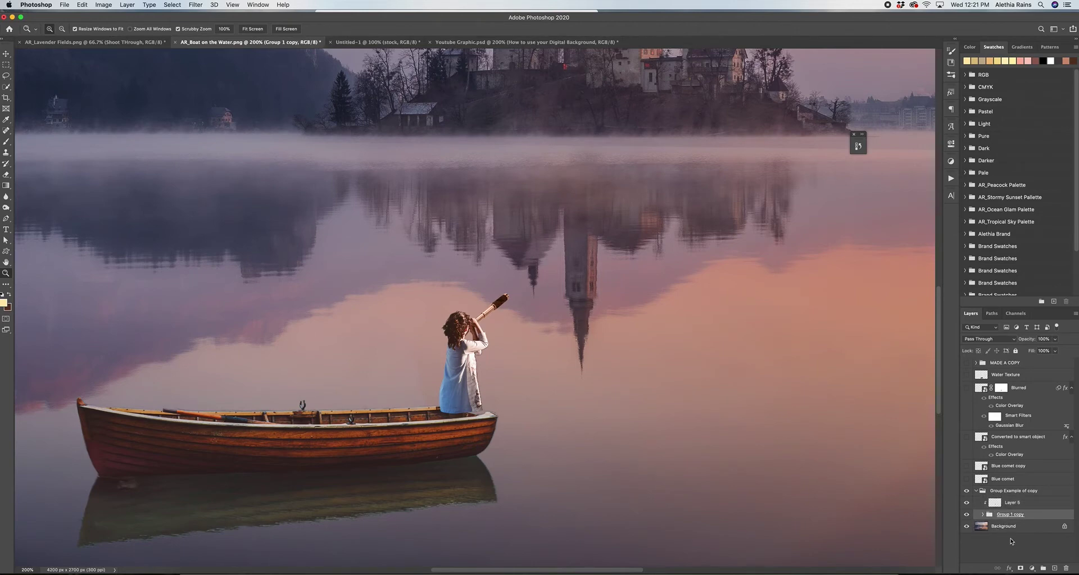
{"action": "left_click", "coordinate": [982, 515]}
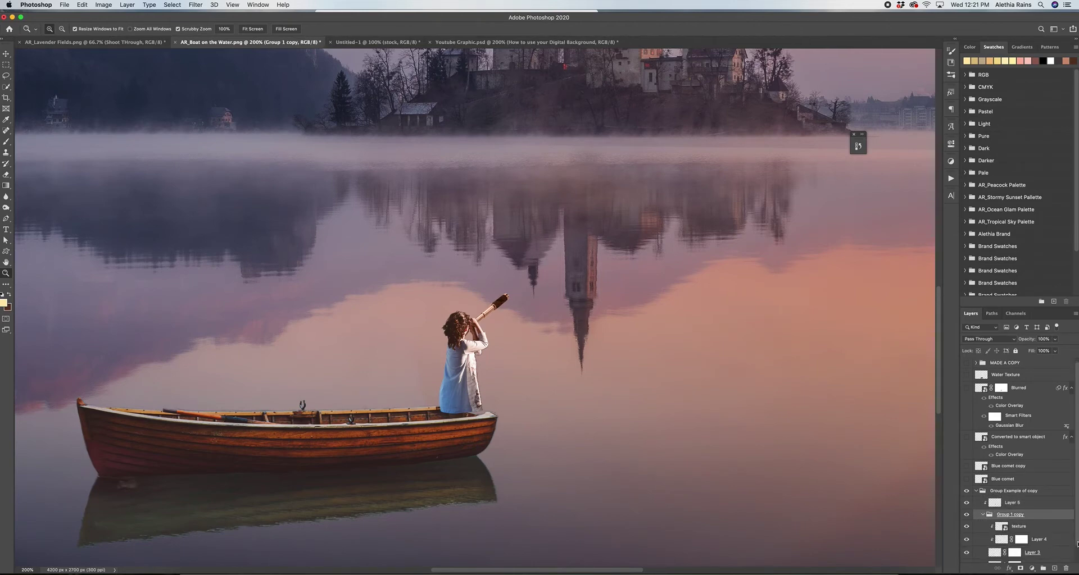
{"action": "left_click_drag", "start_coordinate": [967, 504], "coordinate": [968, 546]}
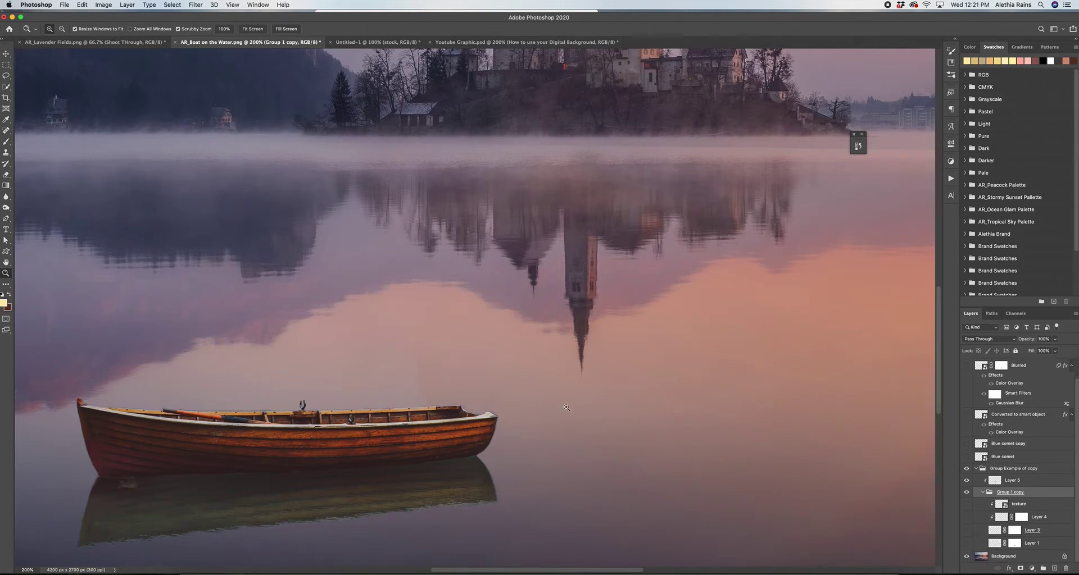
{"action": "left_click", "coordinate": [966, 544]}
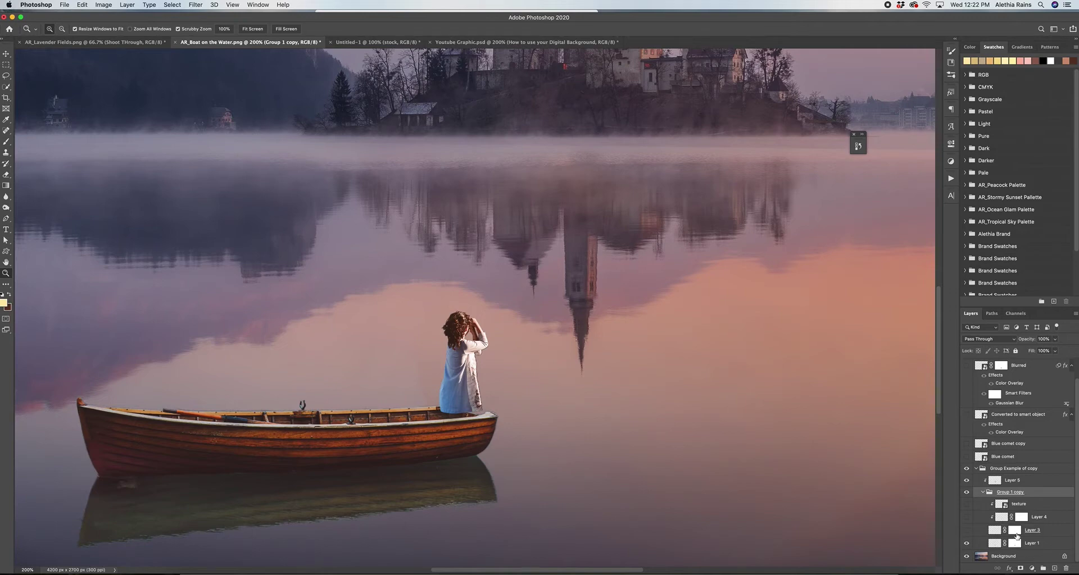
{"action": "left_click", "coordinate": [966, 531]}
{"action": "left_click", "coordinate": [966, 517]}
{"action": "left_click", "coordinate": [966, 504]}
{"action": "left_click", "coordinate": [983, 492]}
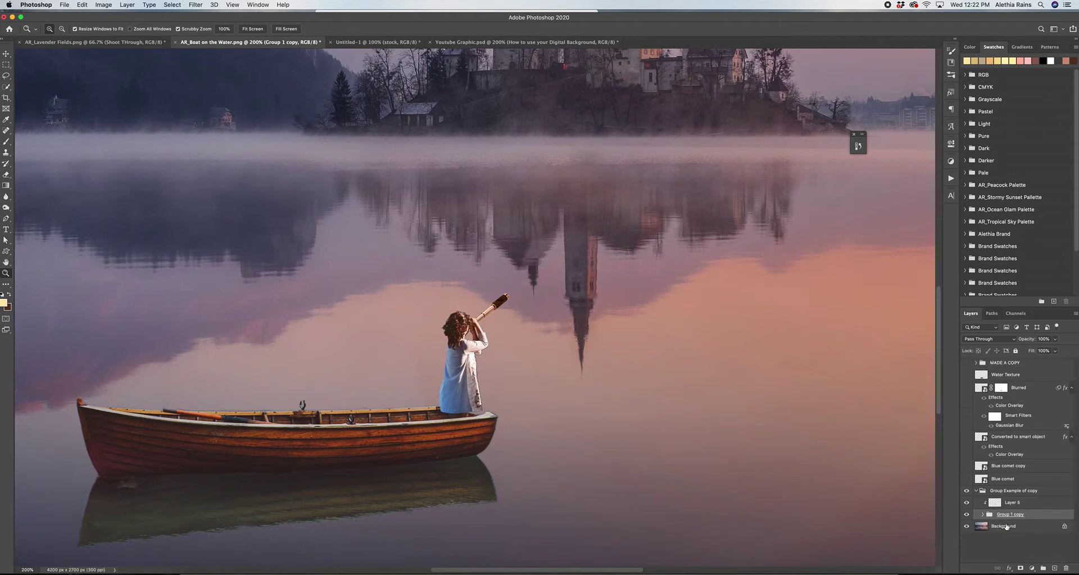
- Compare the image with Layer 5 hidden and shown, and with its clipping mask to Group 1 copy released and recreated
{"action": "left_click", "coordinate": [1010, 504]}
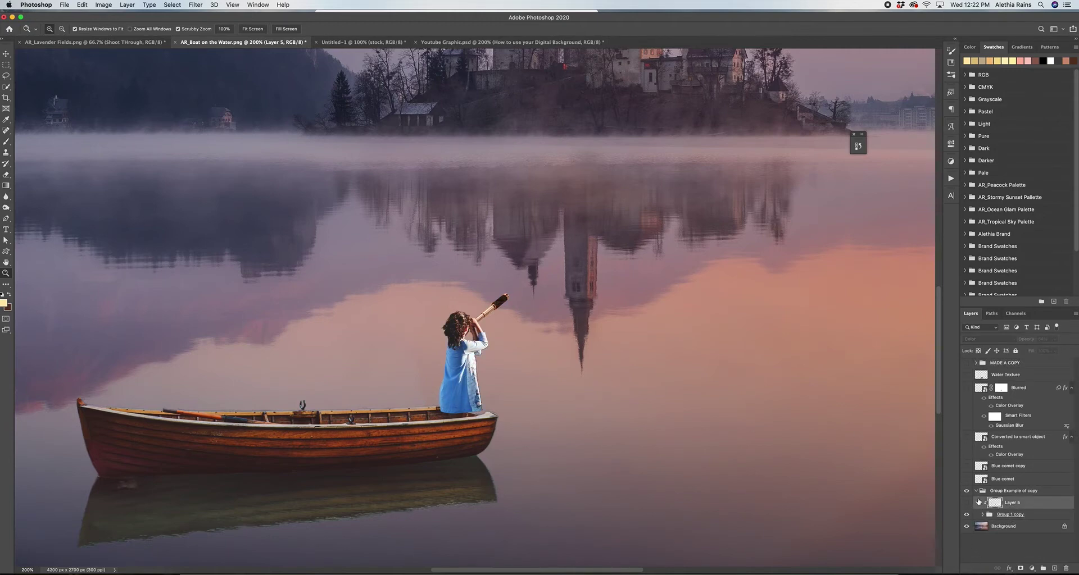
{"action": "left_click", "coordinate": [966, 503]}
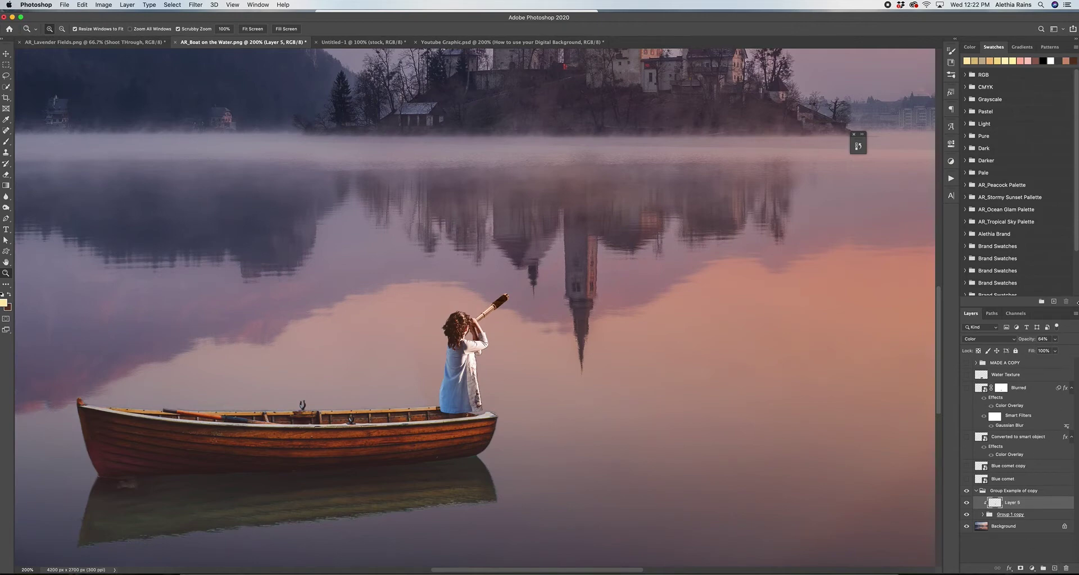
{"action": "right_click", "coordinate": [1009, 503]}
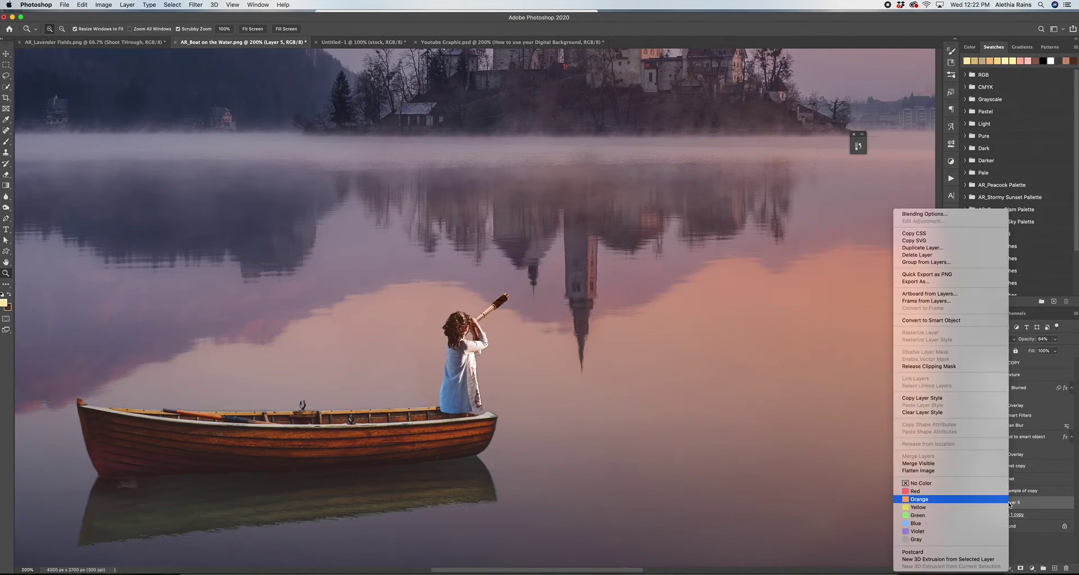
{"action": "left_click", "coordinate": [953, 366]}
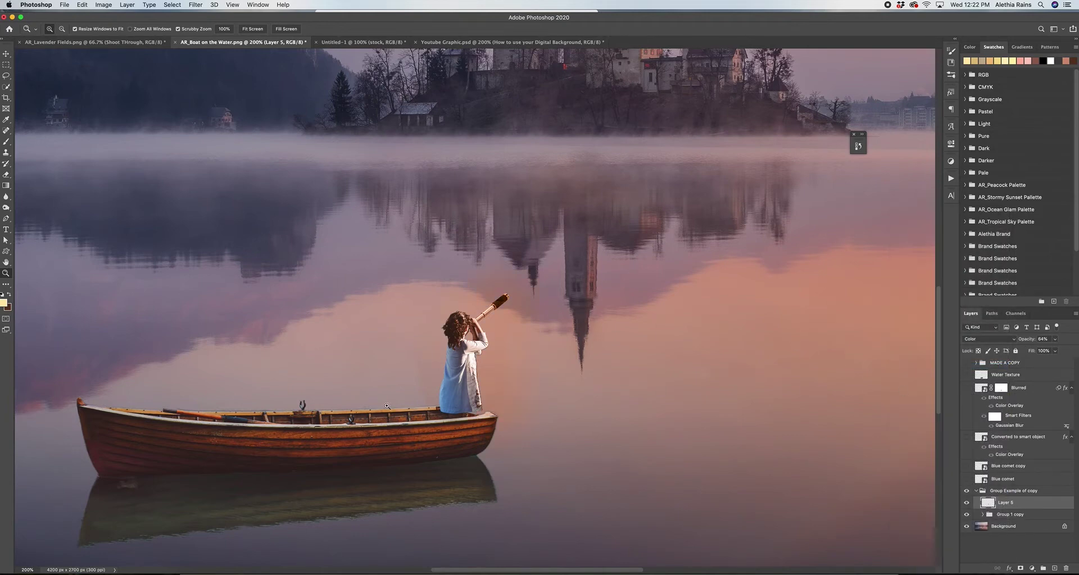
{"action": "right_click", "coordinate": [1020, 503]}
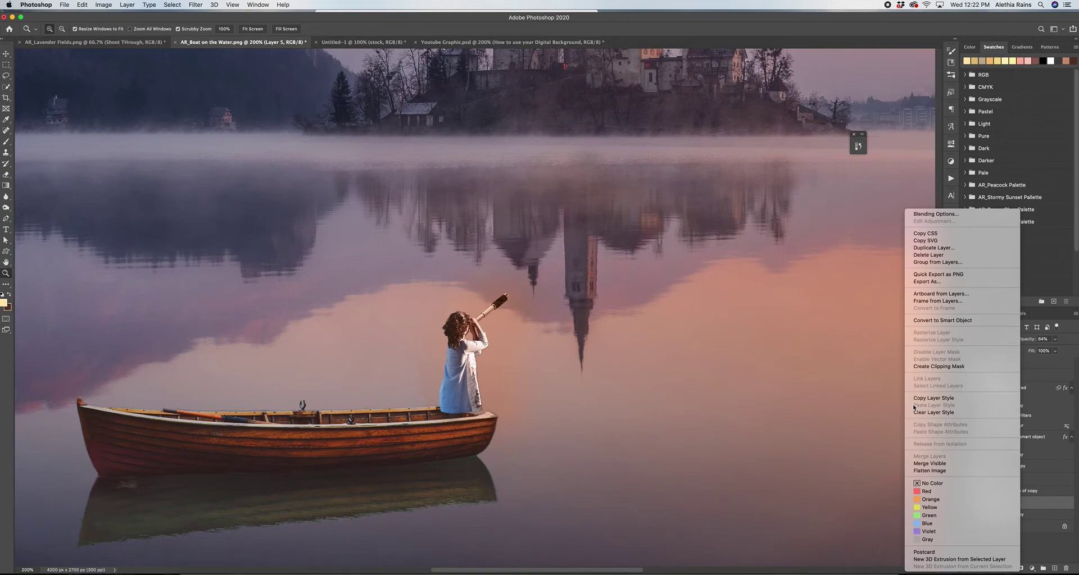
{"action": "left_click", "coordinate": [924, 367]}
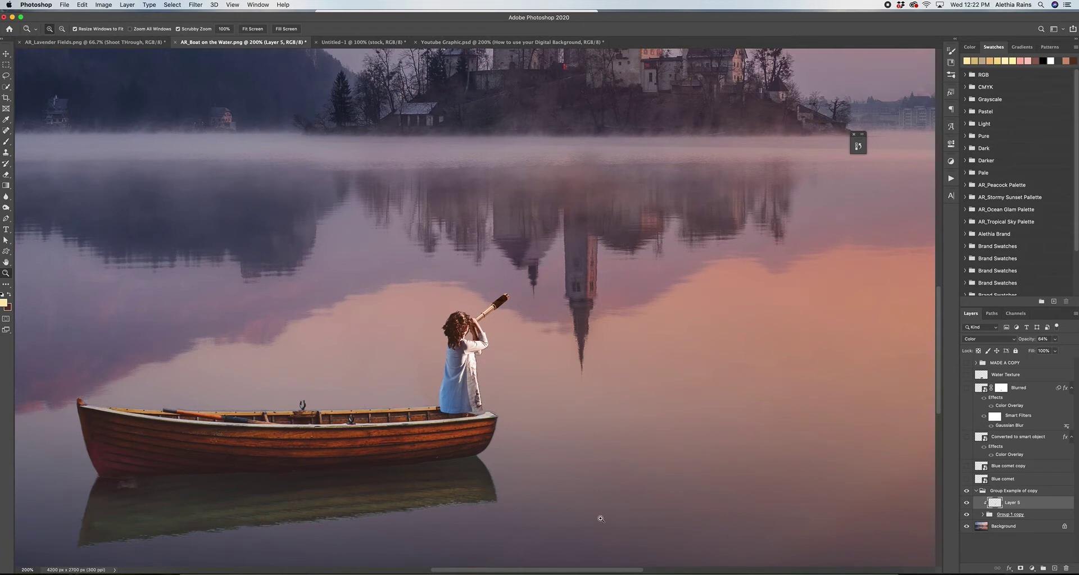
- Toggle Layer 5 off and on once more, and collapse the Group Example of copy group
{"action": "left_click", "coordinate": [967, 502]}
{"action": "left_click", "coordinate": [966, 503]}
{"action": "left_click", "coordinate": [976, 492]}
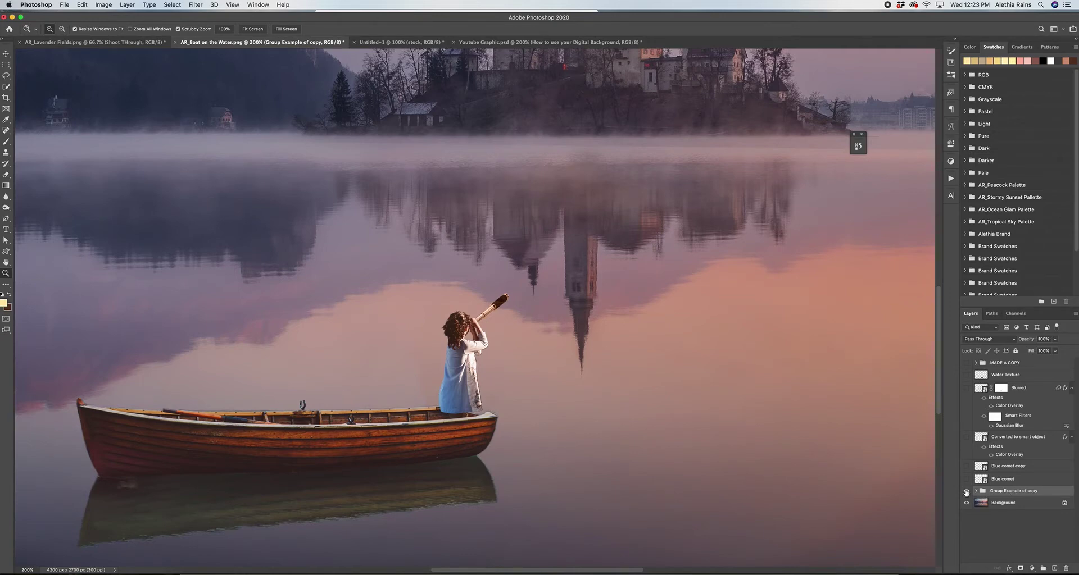
- Toggle the Group Example of copy and MADE A COPY groups to compare them, leaving only Group Example of copy shown
{"action": "left_click", "coordinate": [966, 492]}
{"action": "left_click", "coordinate": [967, 492]}
{"action": "left_click", "coordinate": [966, 363]}
{"action": "left_click", "coordinate": [967, 492]}
{"action": "left_click", "coordinate": [967, 363]}
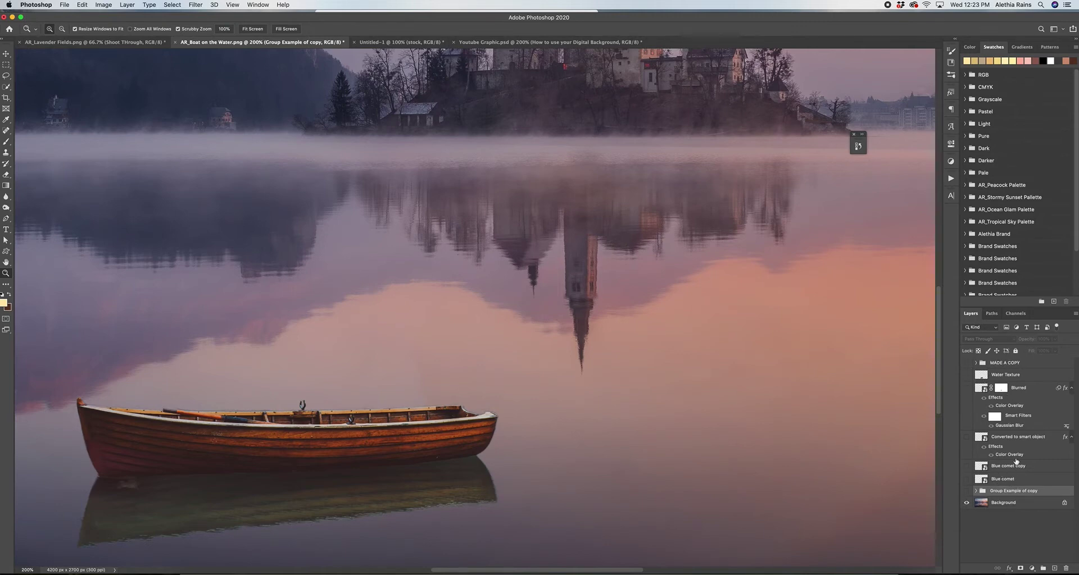
{"action": "left_click", "coordinate": [966, 491]}
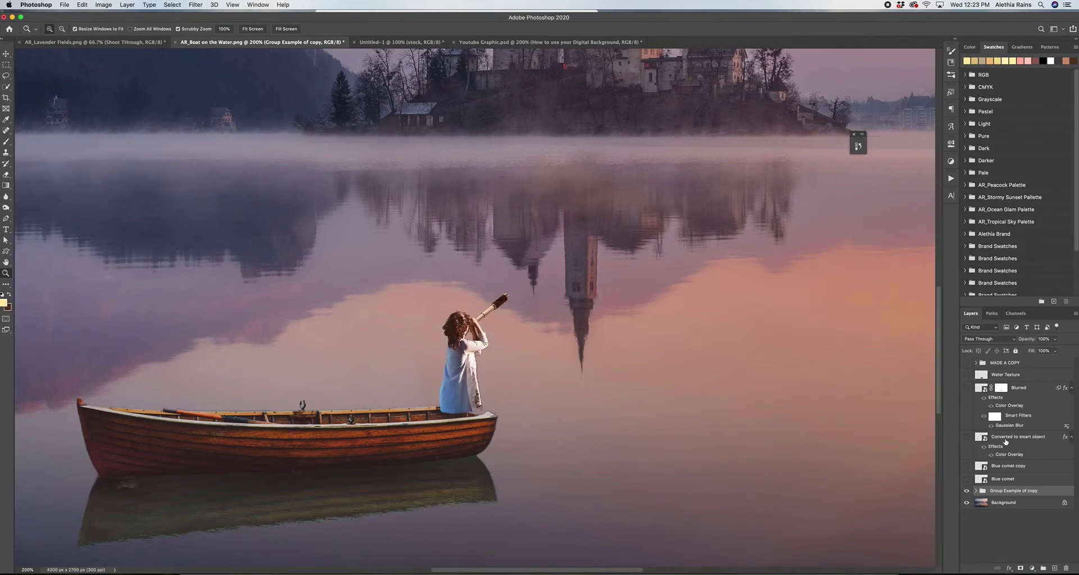
- Move the Blue comet copy and Blue comet layers above Water Texture, directly below the MADE A COPY group
{"action": "left_click", "coordinate": [966, 437]}
{"action": "left_click", "coordinate": [966, 438]}
{"action": "left_click", "coordinate": [62, 28]}
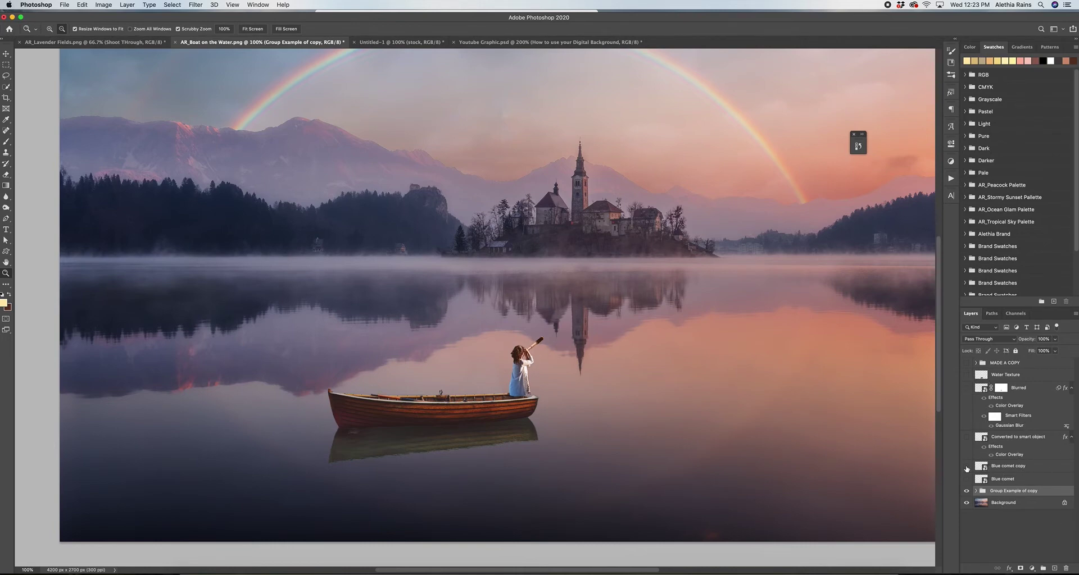
{"action": "left_click", "coordinate": [1004, 468]}
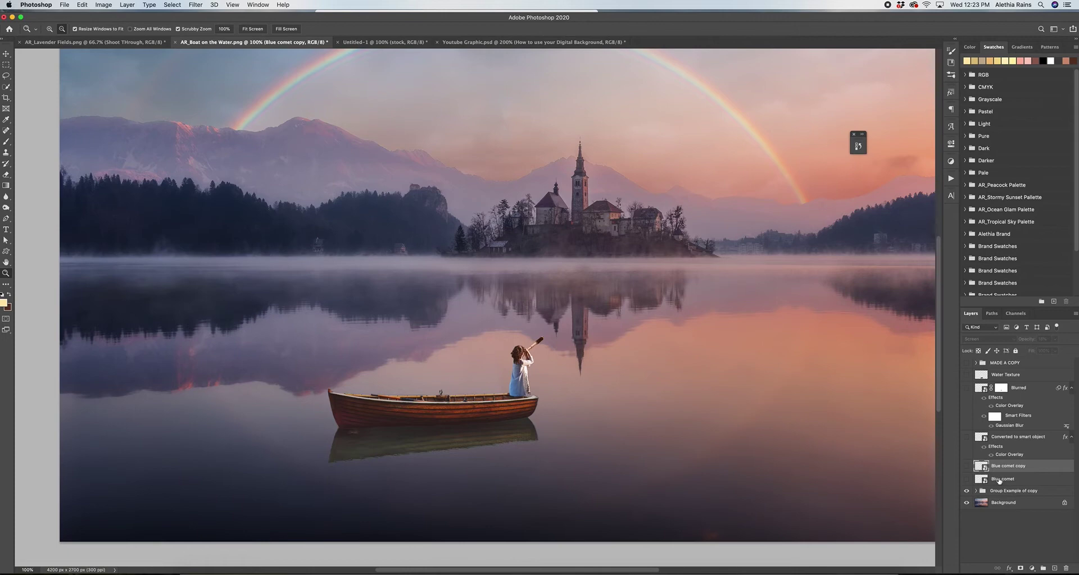
{"action": "left_click", "coordinate": [997, 477], "text": "shift"}
{"action": "left_click_drag", "start_coordinate": [1000, 459], "coordinate": [983, 369]}
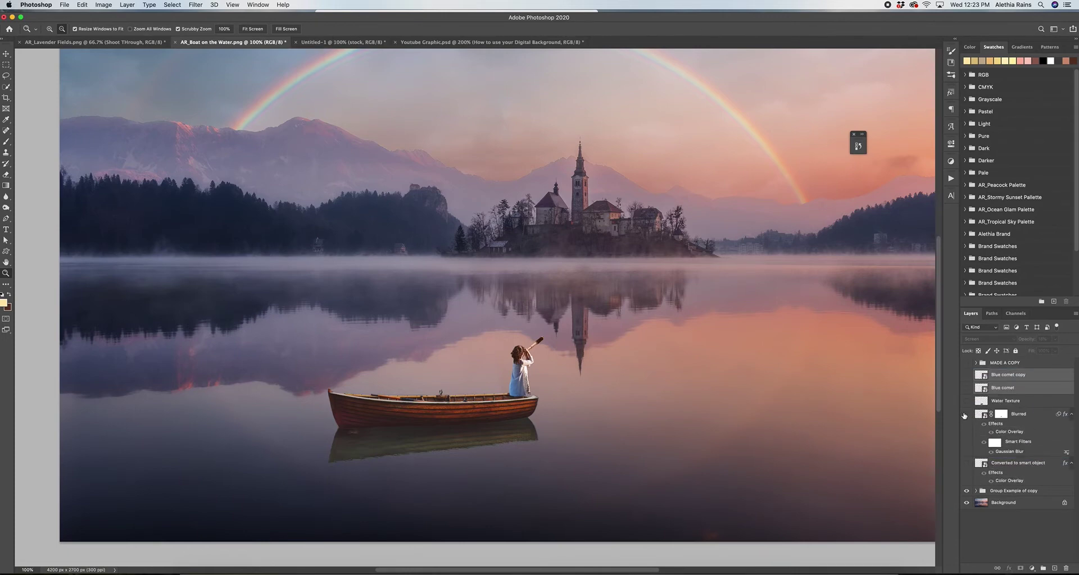
- Toggle the Converted to smart object layer, then show the MADE A COPY group and inspect its contents before collapsing it
{"action": "left_click", "coordinate": [966, 463]}
{"action": "left_click", "coordinate": [967, 463]}
{"action": "left_click", "coordinate": [975, 363]}
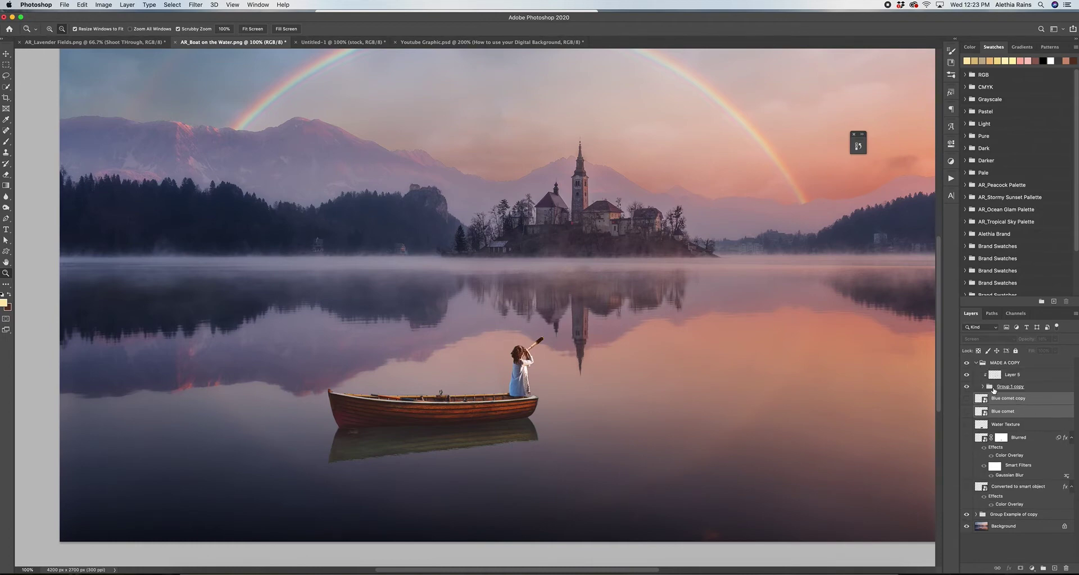
{"action": "left_click", "coordinate": [976, 363]}
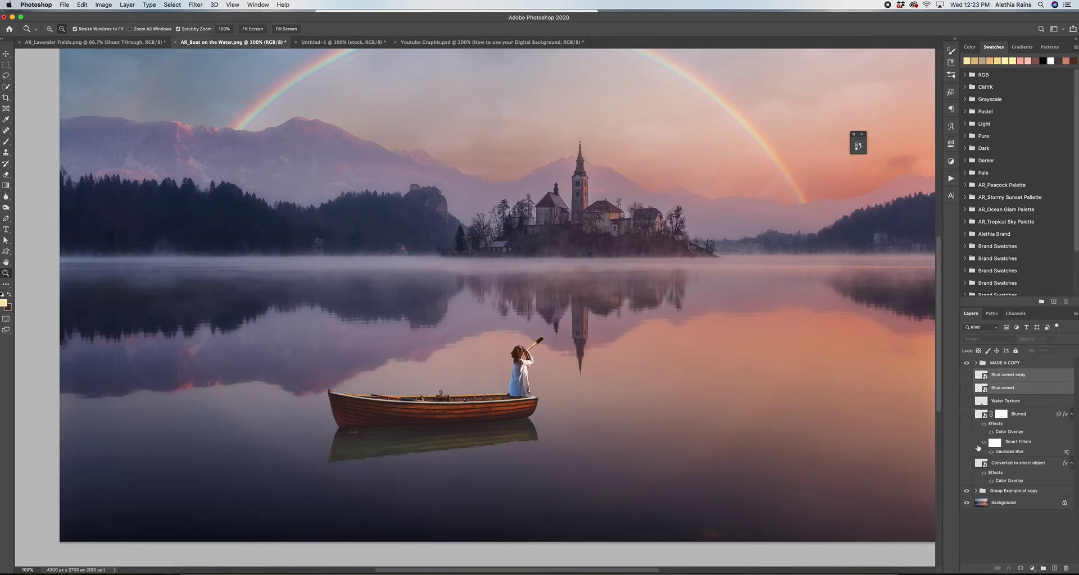
- Group the Blue comet copy, Blue comet, Water Texture, Blurred and Converted to smart object layers together
{"action": "left_click", "coordinate": [999, 496]}
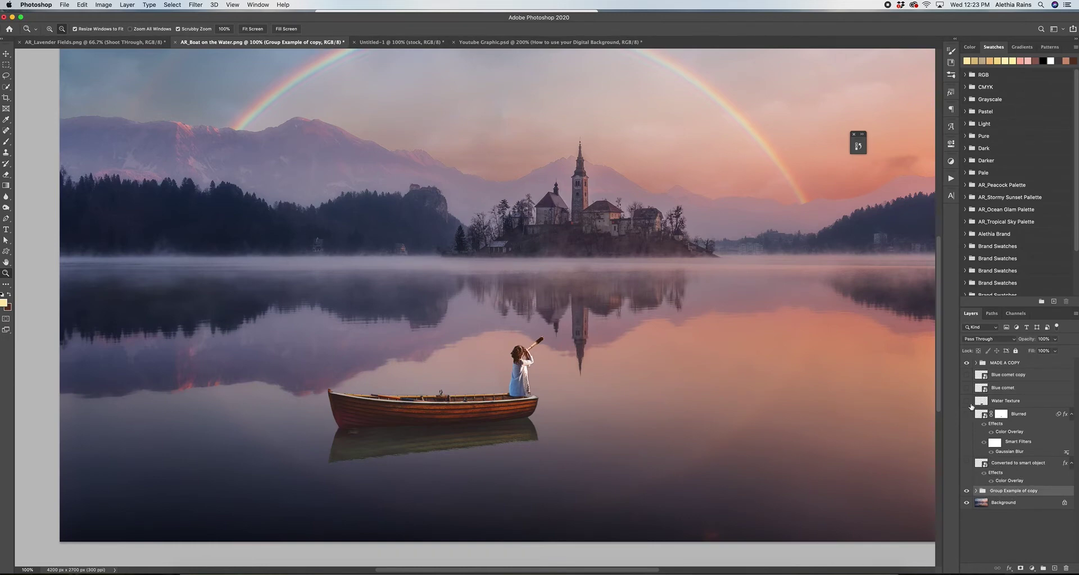
{"action": "left_click", "coordinate": [997, 377]}
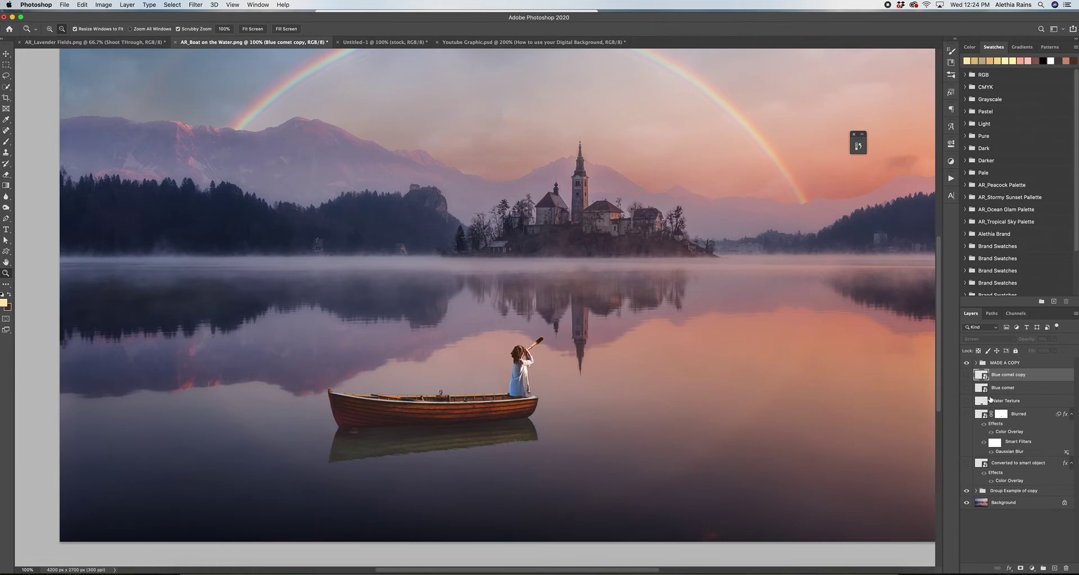
{"action": "left_click", "coordinate": [993, 401], "text": "shift"}
{"action": "left_click", "coordinate": [1021, 415], "text": "shift"}
{"action": "left_click", "coordinate": [1015, 464], "text": "shift"}
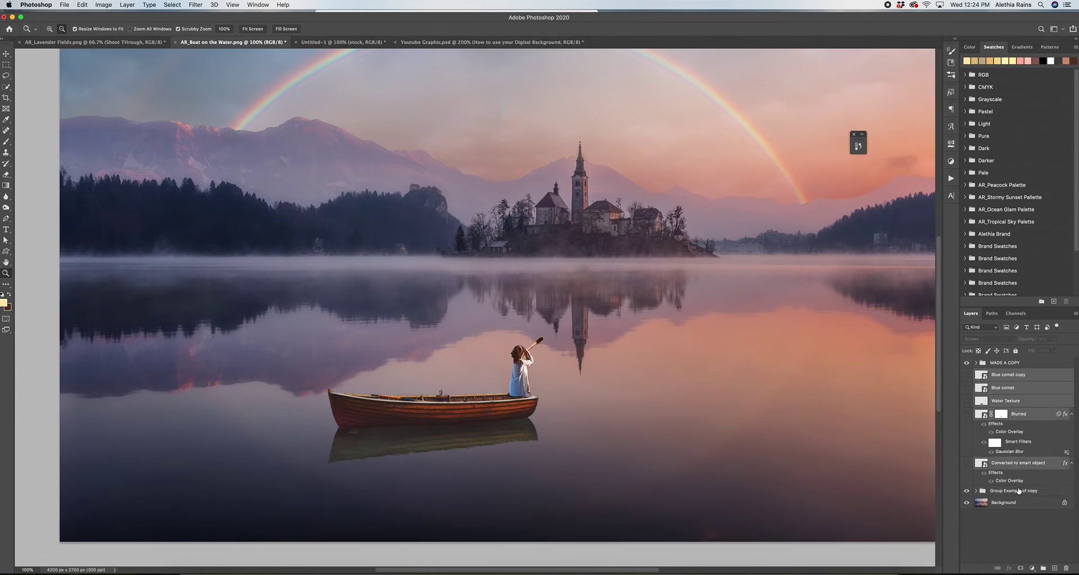
{"action": "left_click", "coordinate": [1042, 567]}
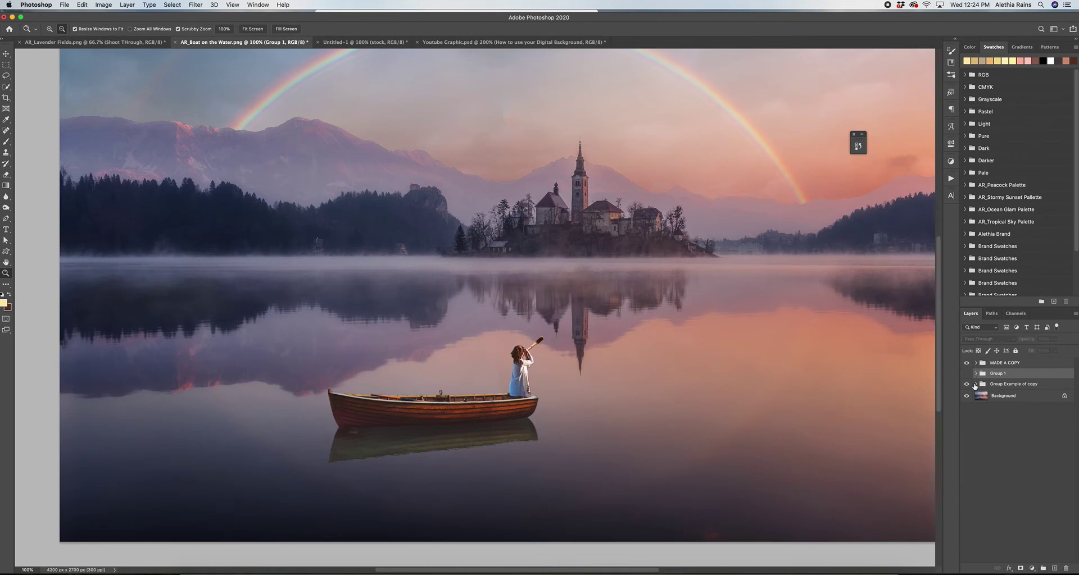
- Duplicate the Group Example of copy group, rename the source group Original and hide it
{"action": "left_click", "coordinate": [993, 385]}
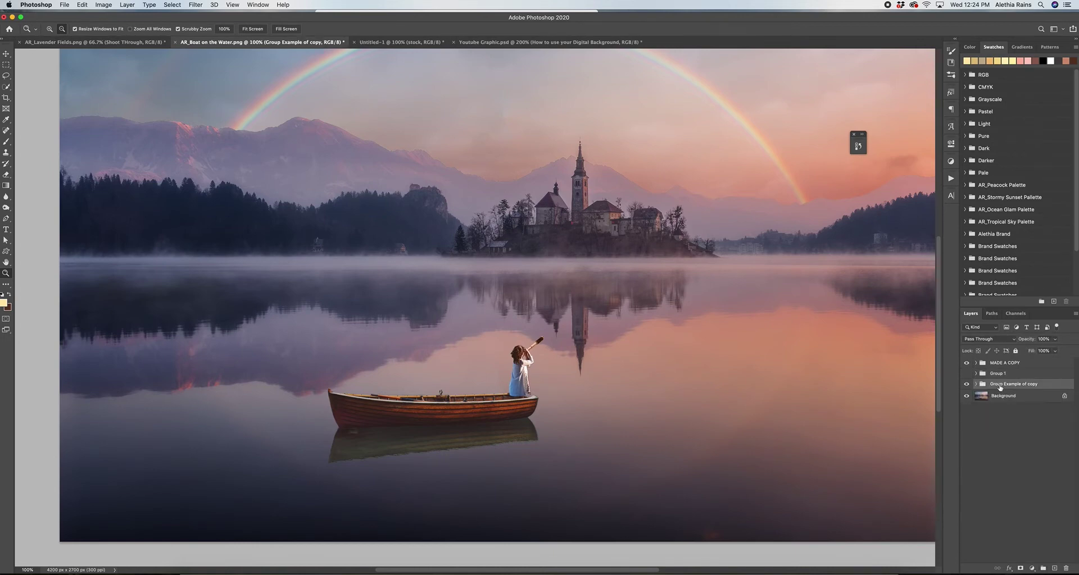
{"action": "key", "text": "super+j"}
{"action": "double_click", "coordinate": [1003, 395]}
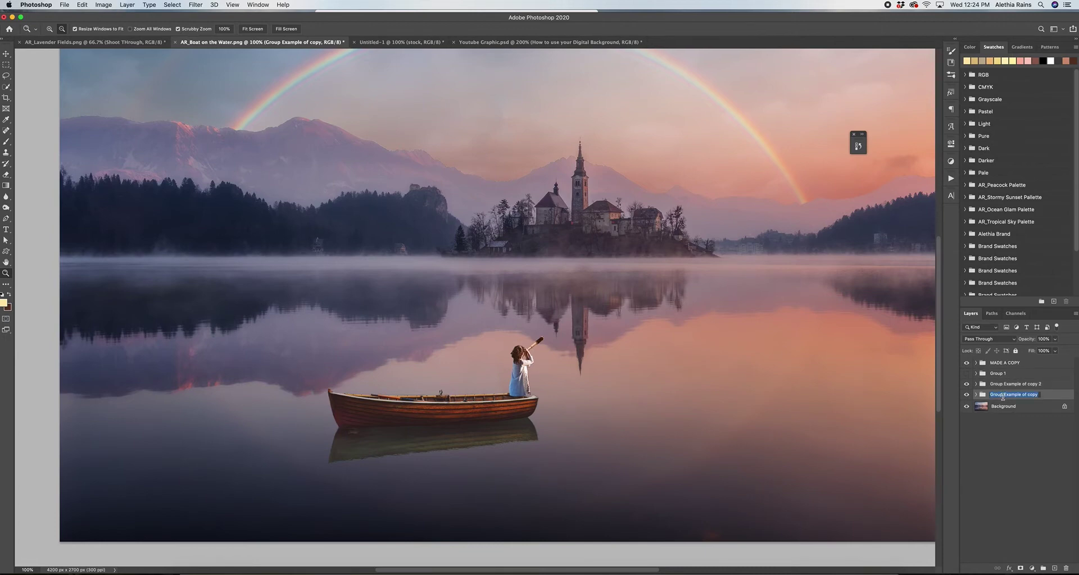
{"action": "type", "text": "O"}
{"action": "type", "text": "rigian"}
{"action": "type", "text": "nal"}
{"action": "key", "text": "Return"}
{"action": "left_click", "coordinate": [966, 395]}
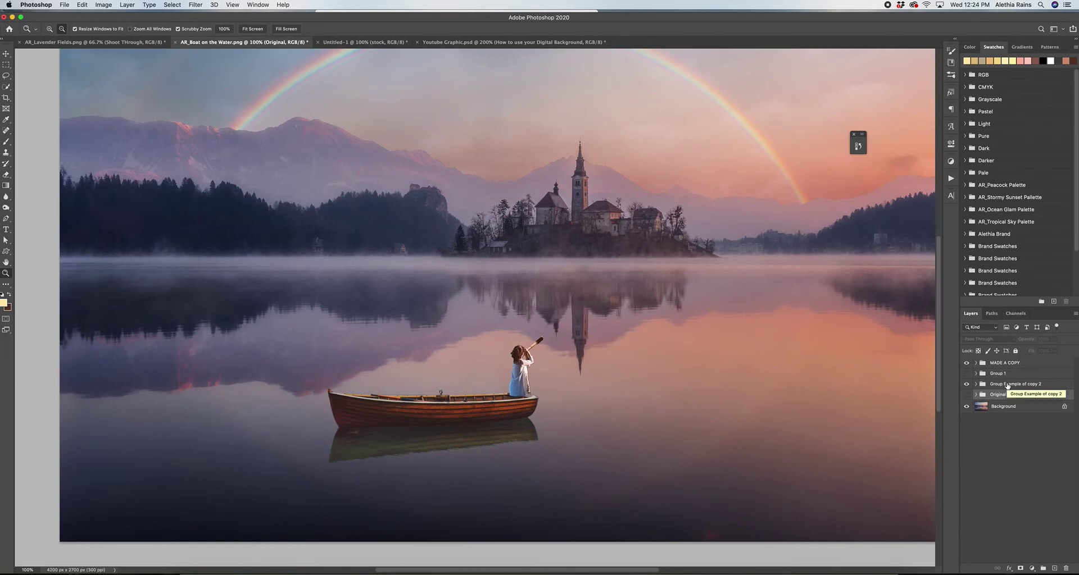
- Hide the MADE A COPY group and convert the visible Group Example of copy 2 group to a smart object
{"action": "left_click", "coordinate": [1007, 385]}
{"action": "left_click", "coordinate": [967, 384]}
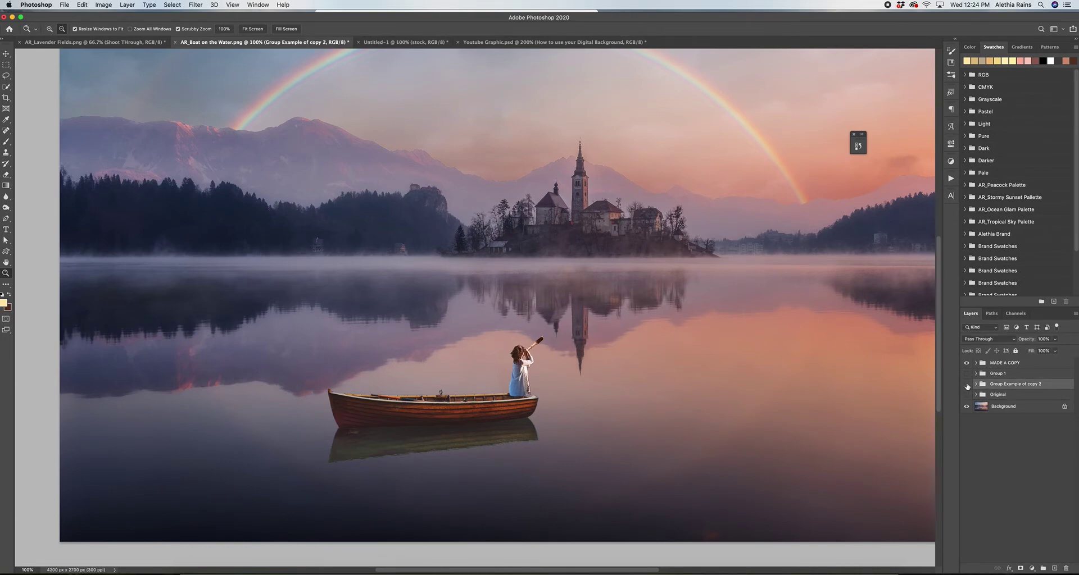
{"action": "left_click", "coordinate": [966, 363]}
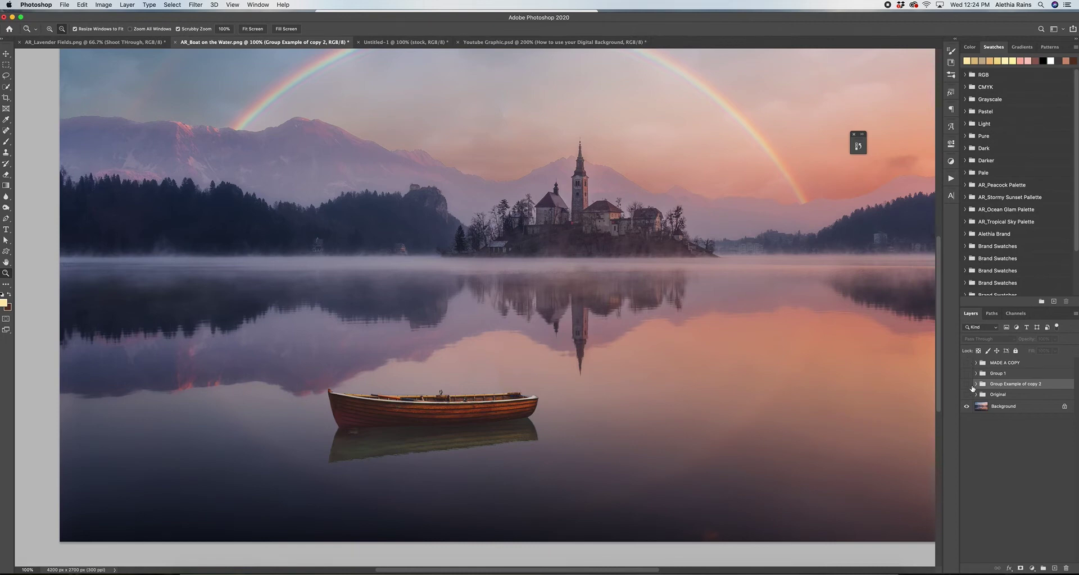
{"action": "left_click", "coordinate": [966, 384]}
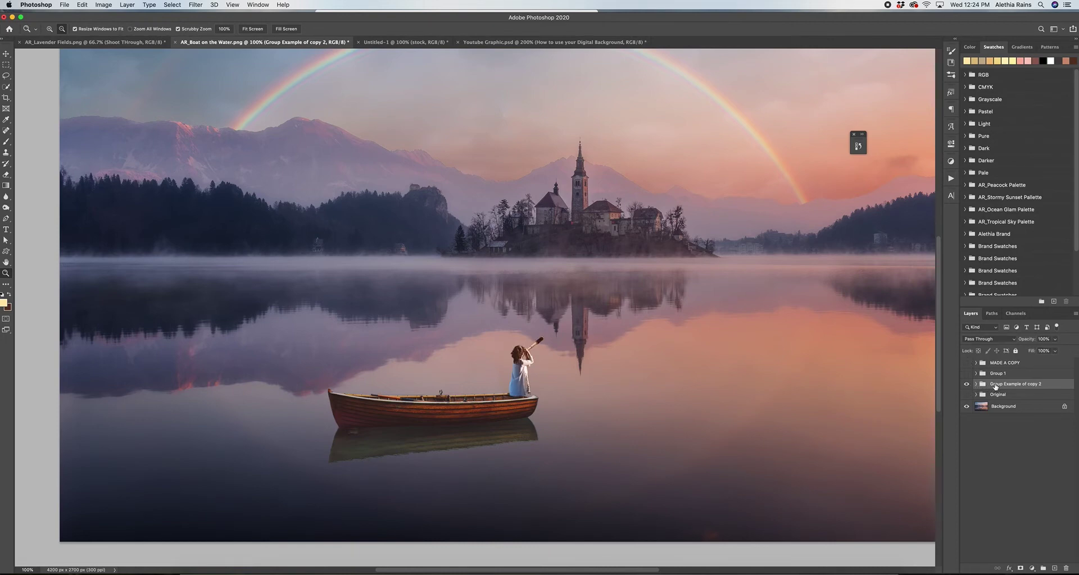
{"action": "right_click", "coordinate": [994, 386]}
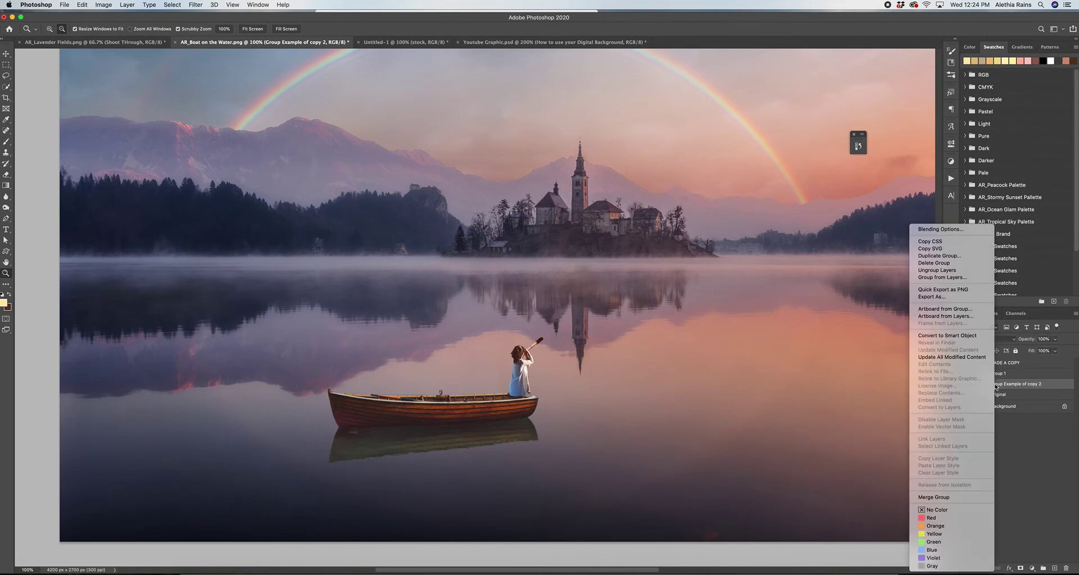
{"action": "left_click", "coordinate": [962, 336]}
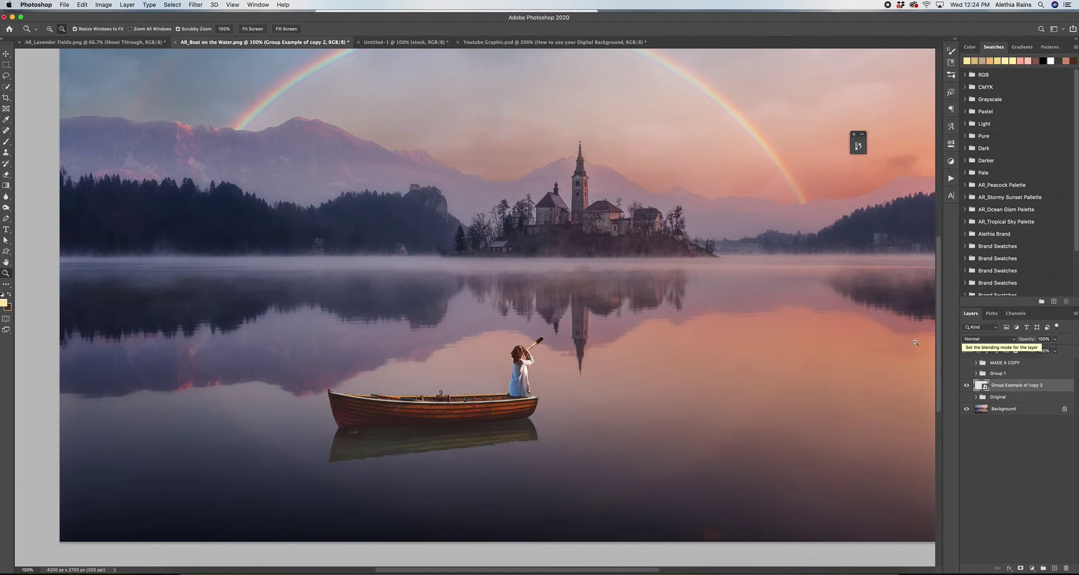
- Compare the image with the Group Example of copy 2 smart object hidden and shown, and inspect the layers inside Group 1
{"action": "left_click", "coordinate": [967, 386]}
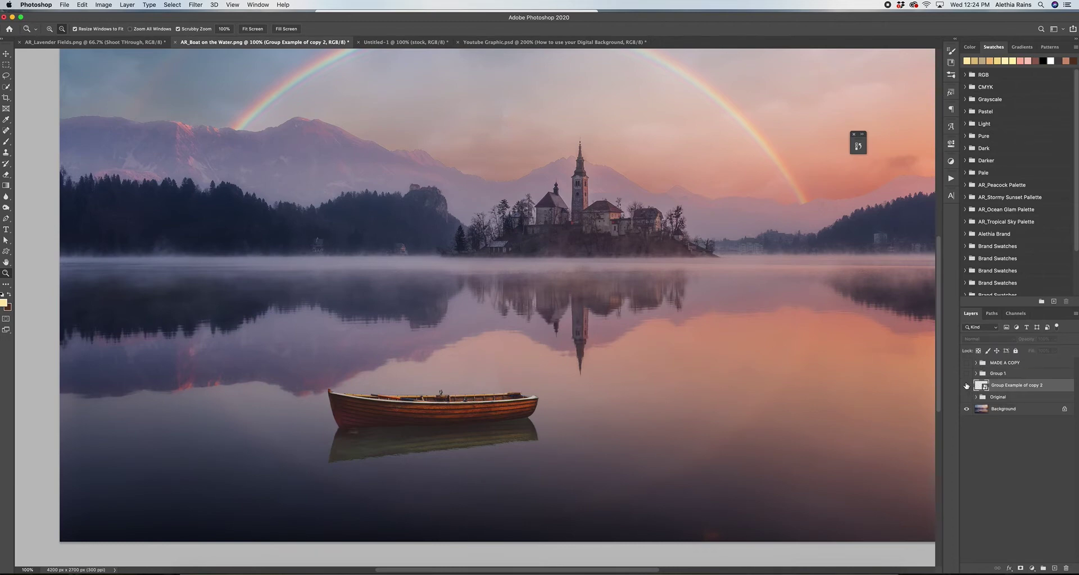
{"action": "left_click", "coordinate": [967, 385]}
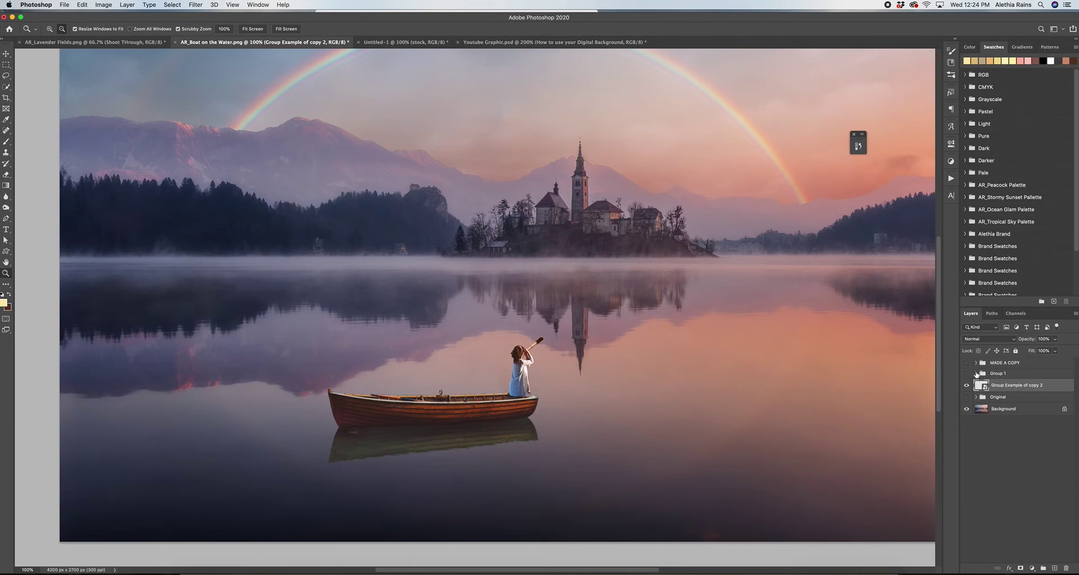
{"action": "left_click", "coordinate": [976, 373]}
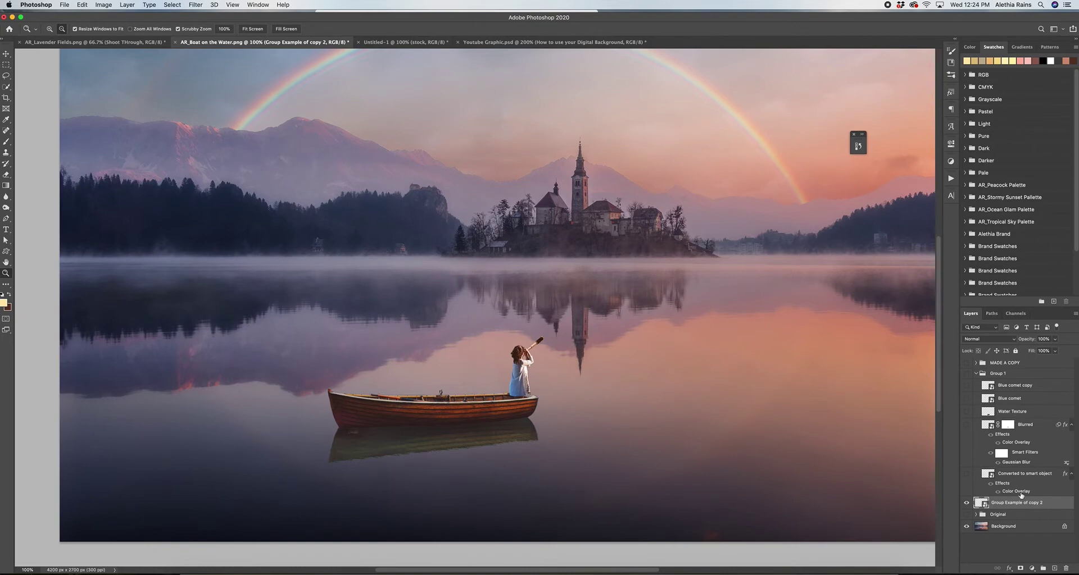
{"action": "left_click", "coordinate": [976, 374]}
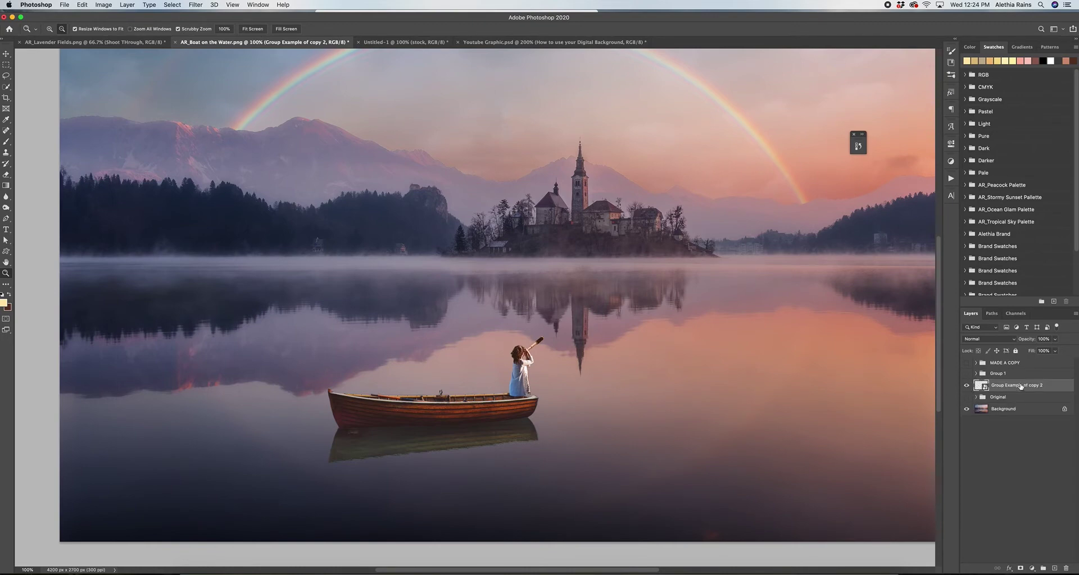
- Preview the Converted to smart object reflection in Group 1 without and with Group Example of copy 2, then hide the reflection
{"action": "left_click", "coordinate": [966, 385]}
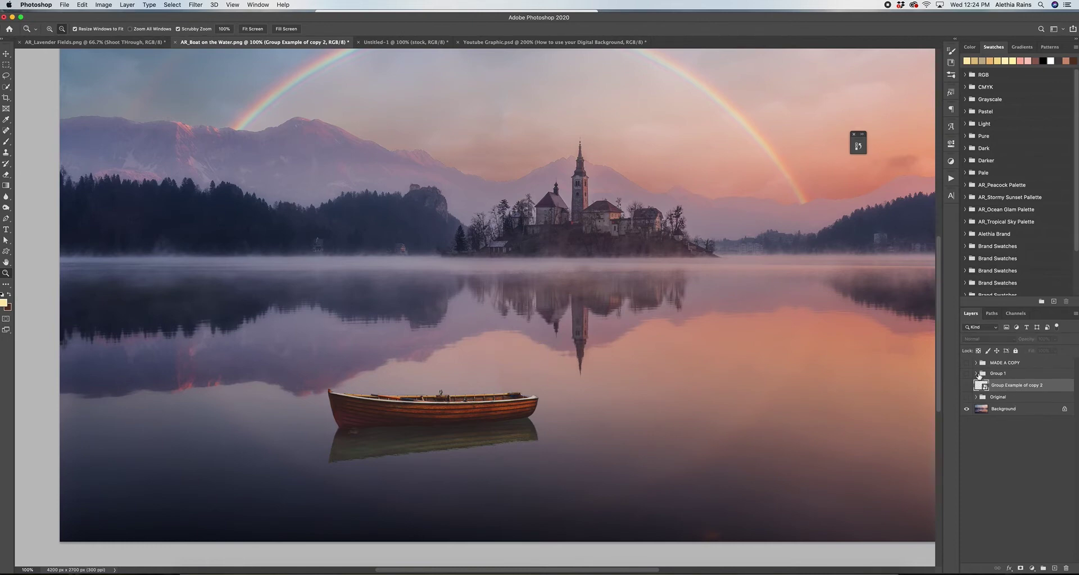
{"action": "left_click", "coordinate": [976, 374]}
{"action": "left_click", "coordinate": [966, 473]}
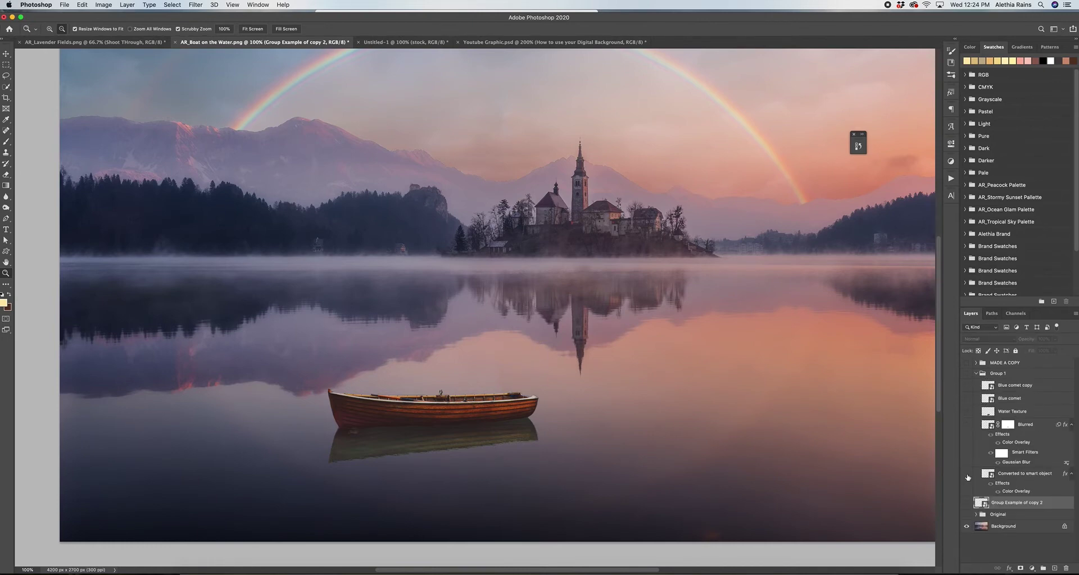
{"action": "left_click", "coordinate": [1007, 474]}
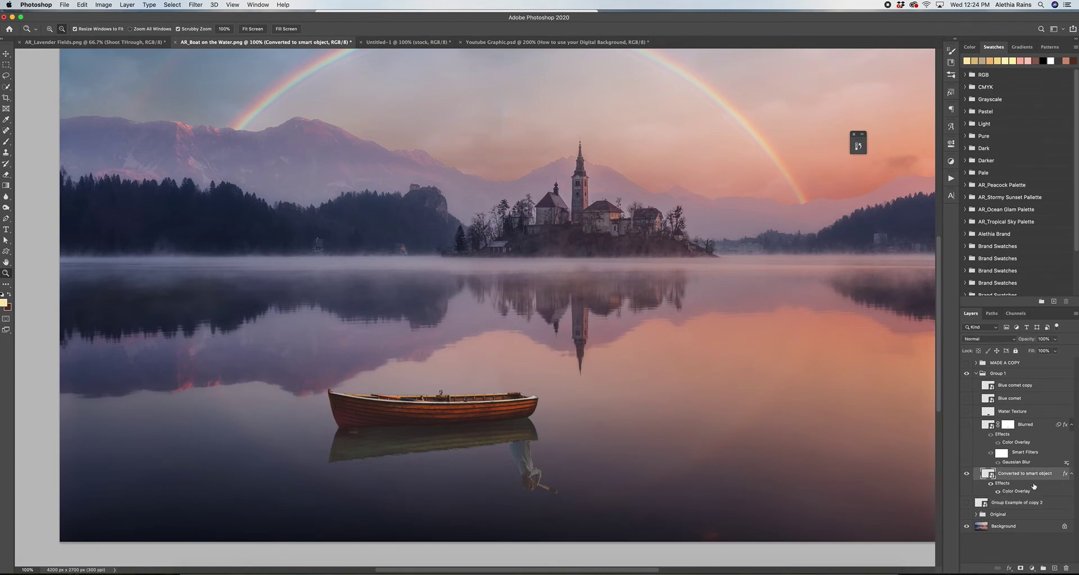
{"action": "left_click", "coordinate": [966, 503]}
{"action": "left_click", "coordinate": [1010, 503]}
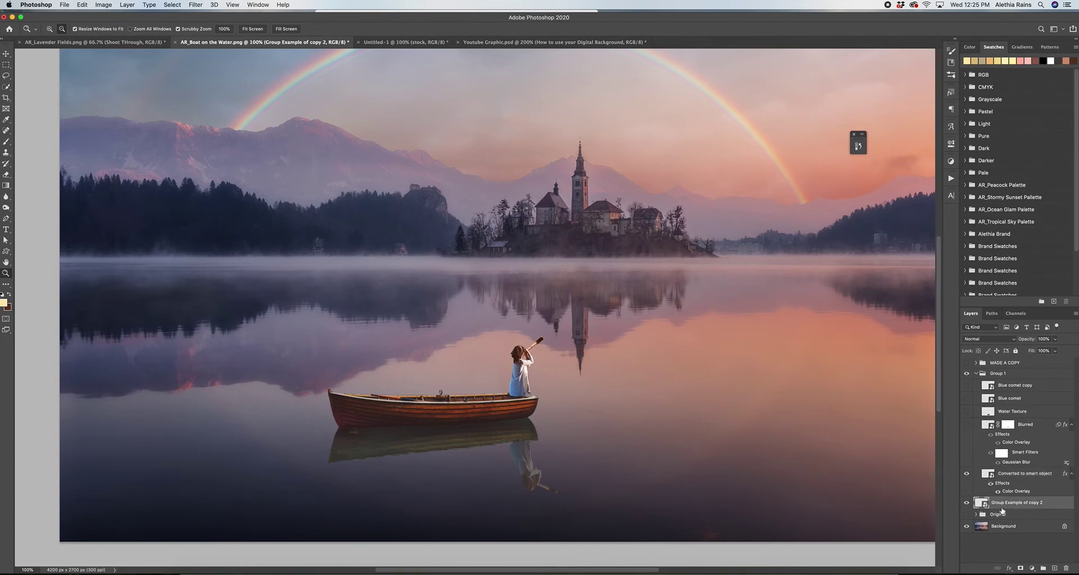
{"action": "left_click", "coordinate": [967, 473]}
- Duplicate the Group Example of copy 2 smart object and flip the duplicate vertically with Free Transform
{"action": "key", "text": "super+j"}
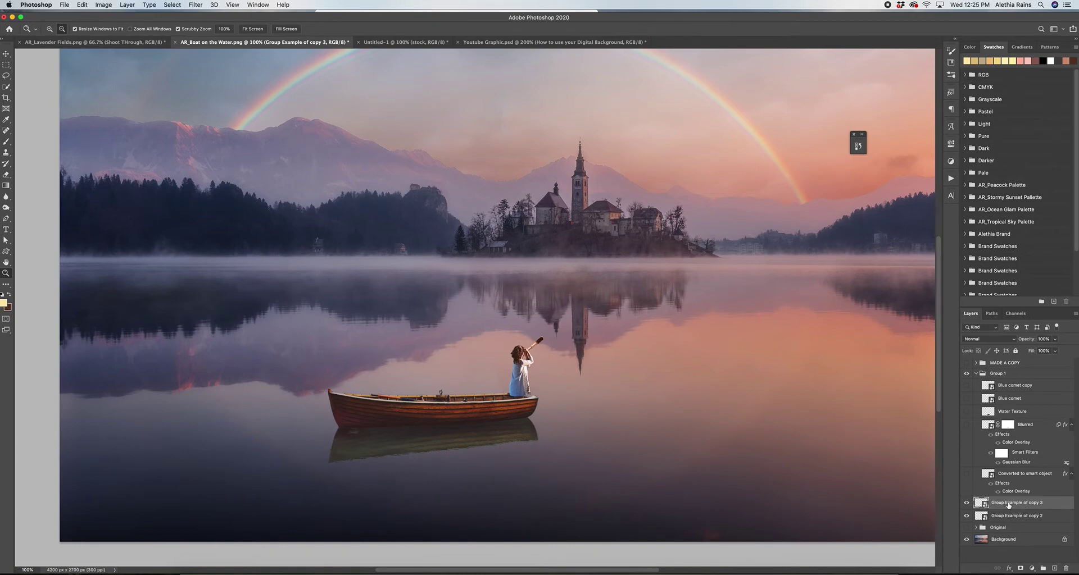
{"action": "key", "text": "super+t"}
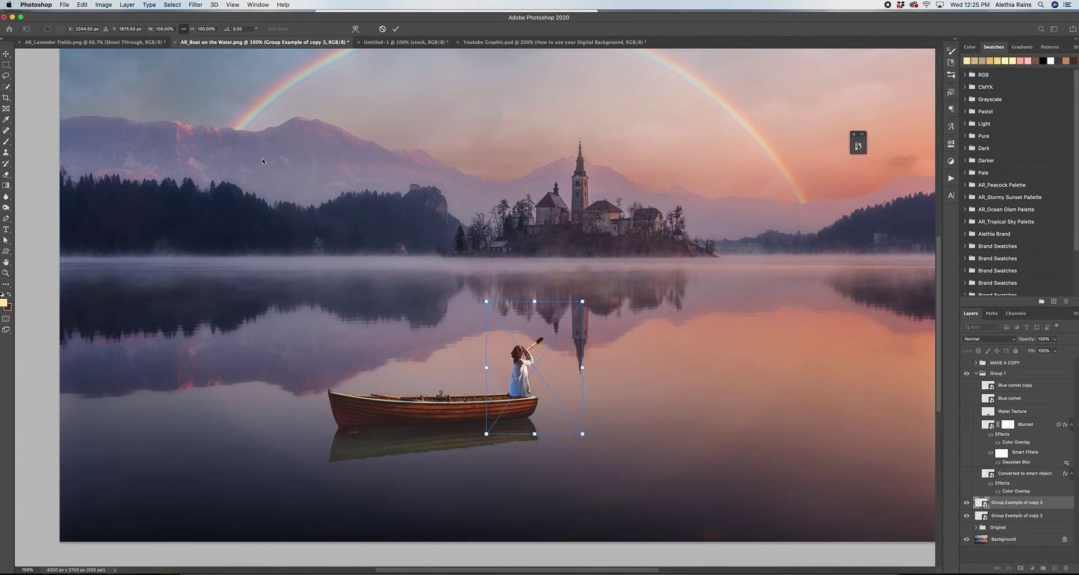
{"action": "left_click", "coordinate": [82, 5]}
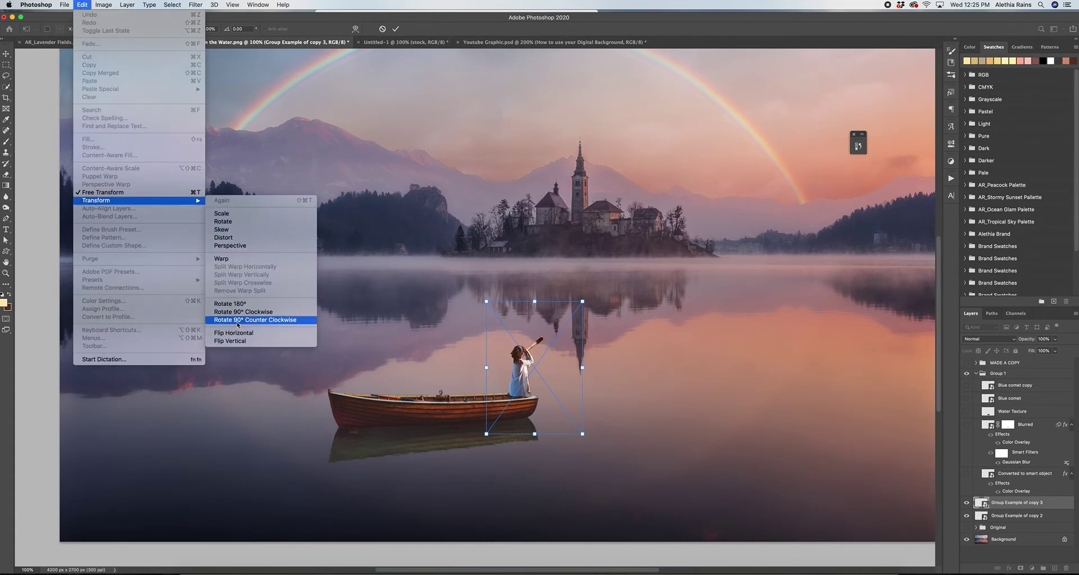
{"action": "key", "text": "Return"}
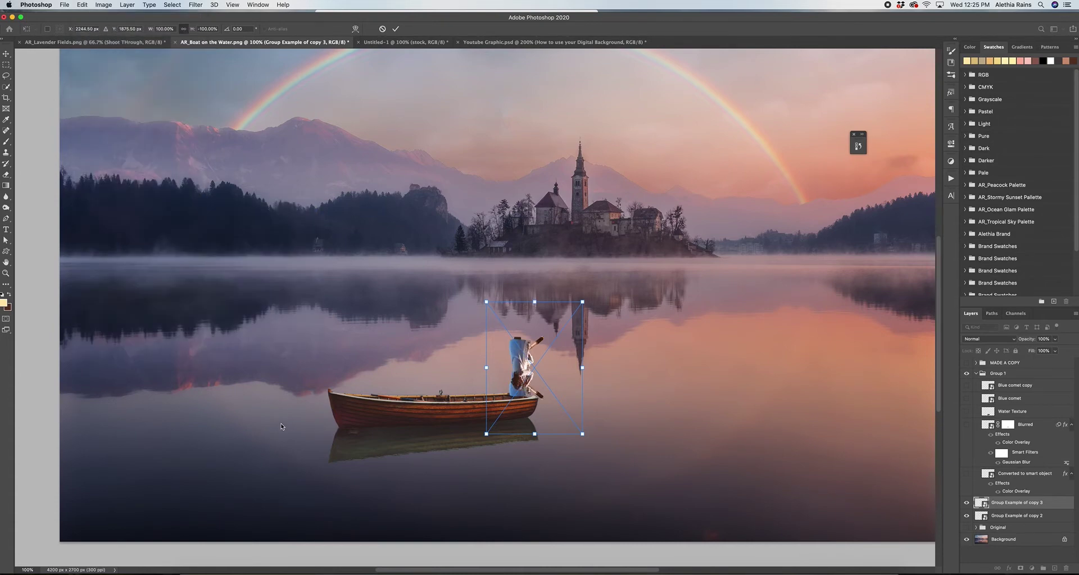
- Move the flipped girl onto the water below the boat, rotate her about -9.6° and apply the transform
{"action": "left_click_drag", "start_coordinate": [563, 346], "coordinate": [566, 444]}
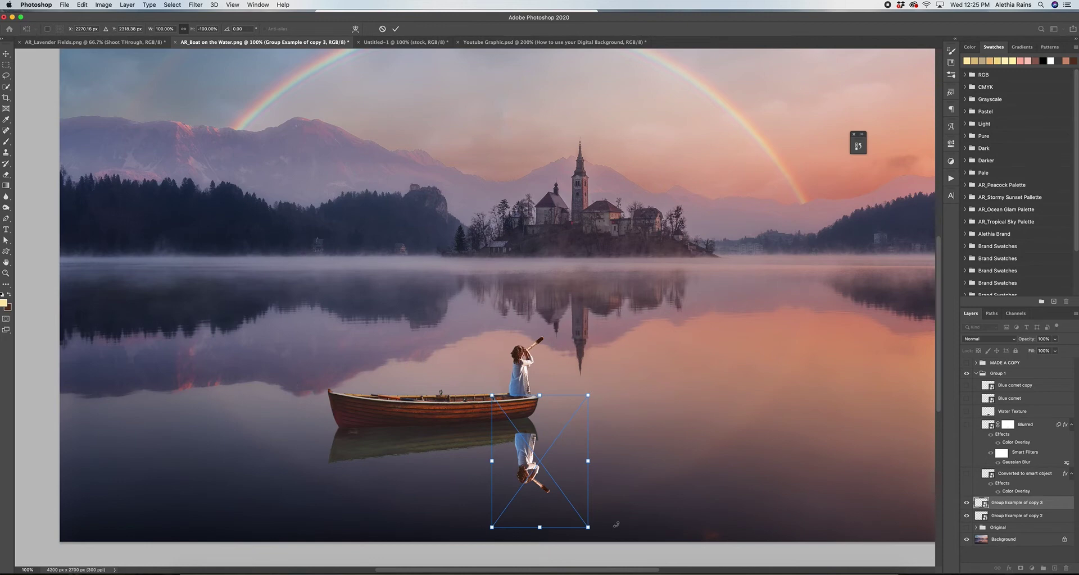
{"action": "left_click_drag", "start_coordinate": [624, 510], "coordinate": [637, 491]}
{"action": "mouse_move", "coordinate": [574, 476]}
{"action": "left_mouse_down"}
{"action": "mouse_move", "coordinate": [559, 442]}
{"action": "mouse_move", "coordinate": [582, 460]}
{"action": "left_mouse_up"}
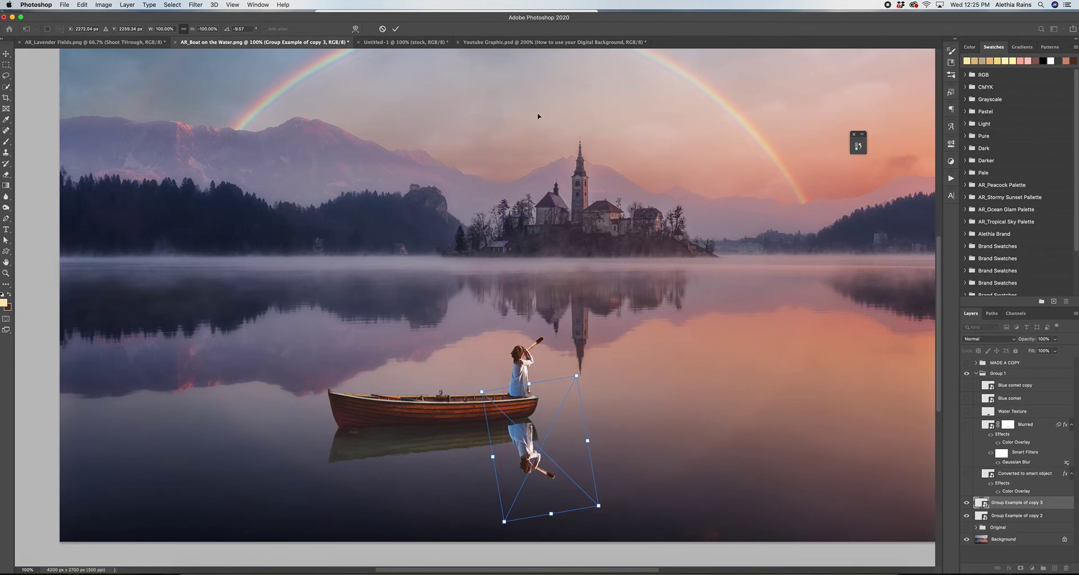
{"action": "left_click", "coordinate": [394, 29]}
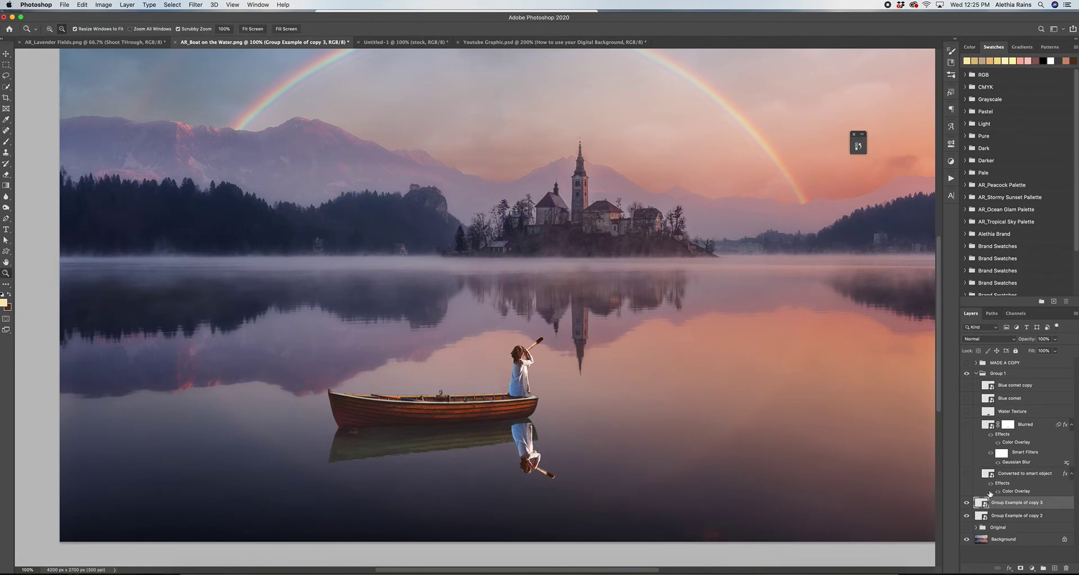
- Add a layer mask to the flipped girl, brush out her part overlapping the boat's reflection, and hide the layer
{"action": "left_click", "coordinate": [1020, 568]}
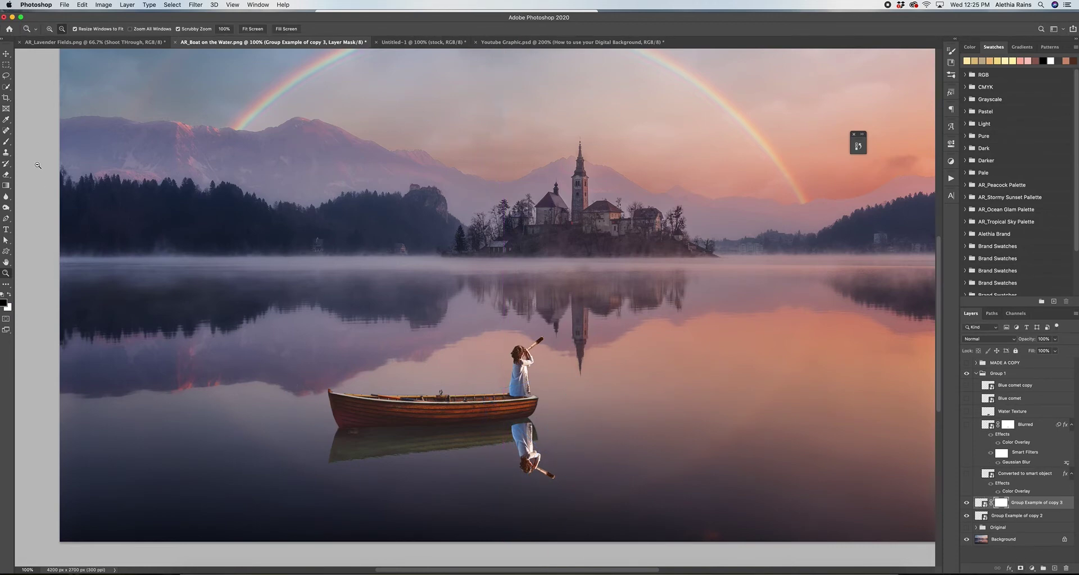
{"action": "left_click", "coordinate": [6, 142]}
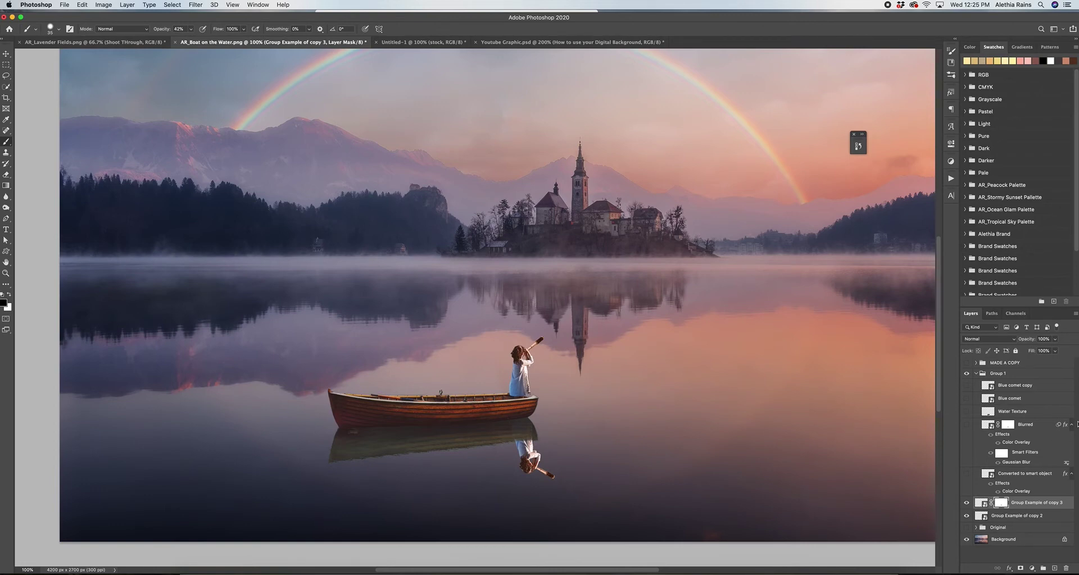
{"action": "left_click", "coordinate": [966, 505]}
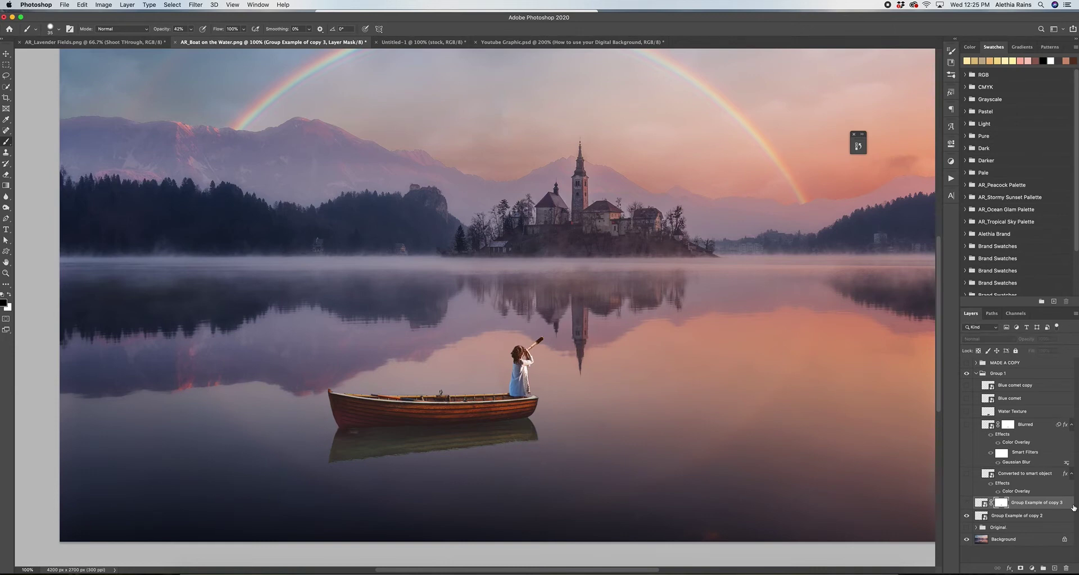
- Show the Converted to smart object reflection, adjust it with Free Transform and add a layer mask
{"action": "left_click", "coordinate": [967, 474]}
{"action": "left_click", "coordinate": [1023, 475]}
{"action": "key", "text": "ctrl+t"}
{"action": "left_click_drag", "start_coordinate": [545, 462], "coordinate": [569, 440]}
{"action": "left_click", "coordinate": [396, 30]}
{"action": "left_click", "coordinate": [1021, 569]}
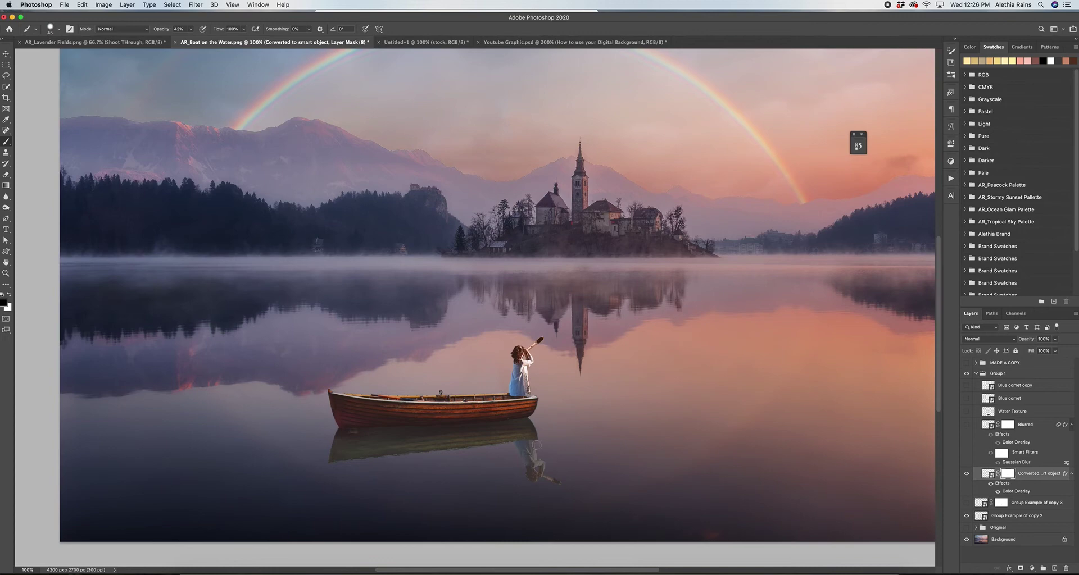
- Adjust the opacity of the Color Overlay on the Converted to smart object reflection and apply the layer style
{"action": "left_click", "coordinate": [987, 474]}
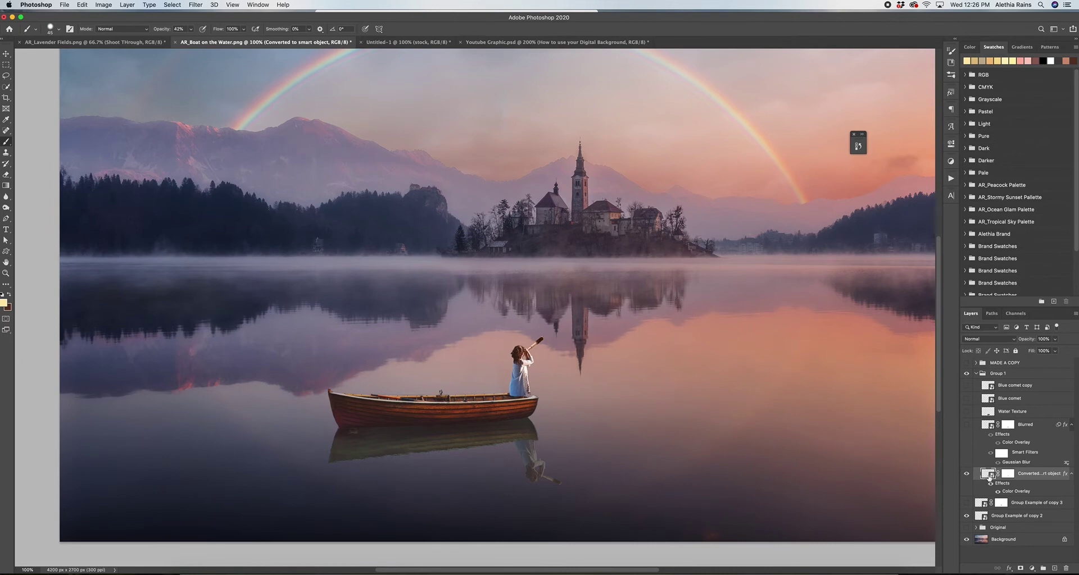
{"action": "left_click", "coordinate": [1008, 569]}
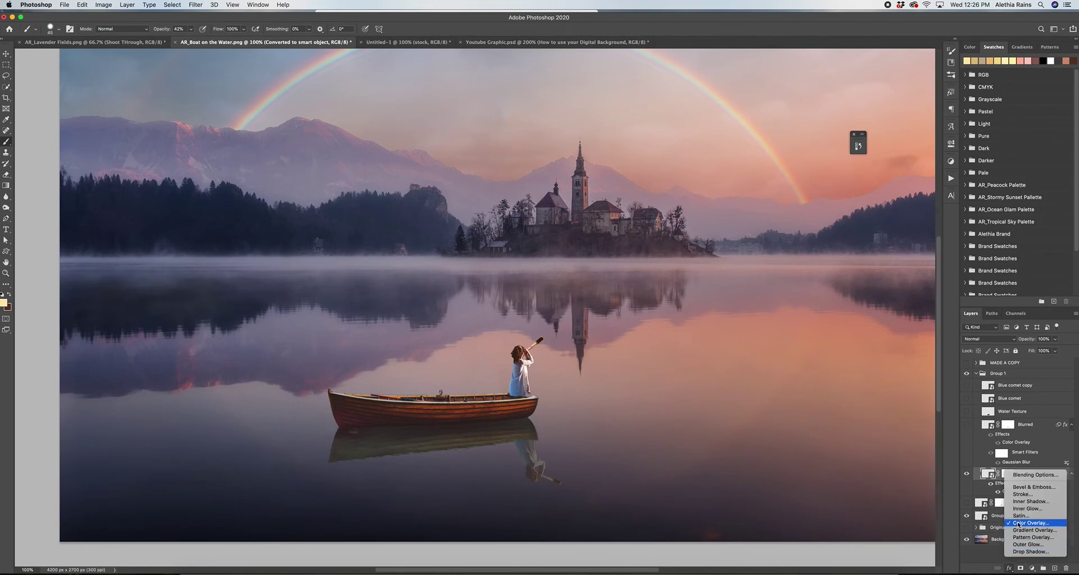
{"action": "left_click", "coordinate": [982, 488]}
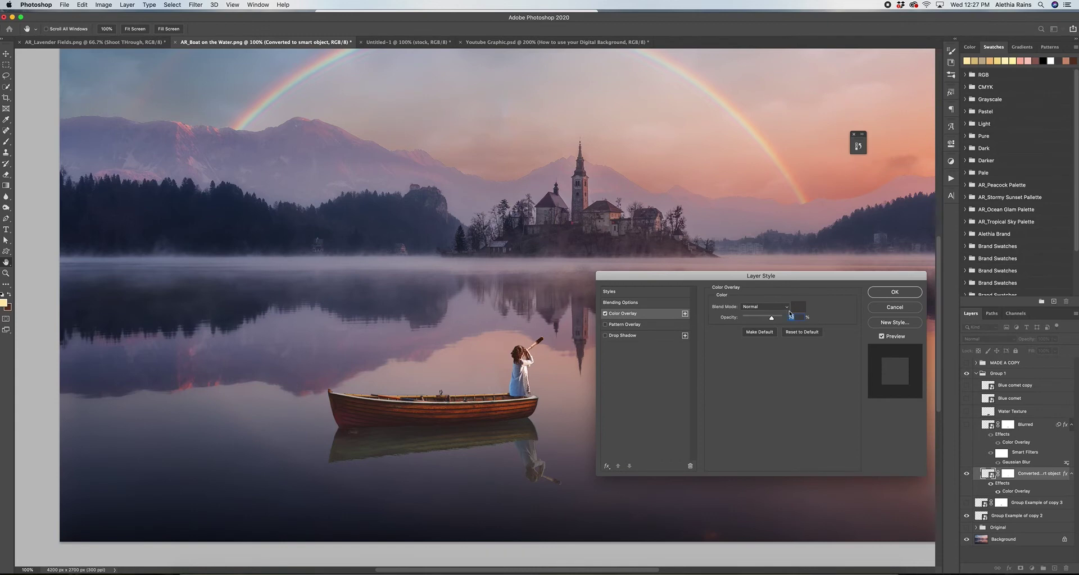
{"action": "left_click_drag", "start_coordinate": [766, 320], "coordinate": [774, 320]}
{"action": "left_click", "coordinate": [893, 292]}
{"action": "key", "text": "b"}
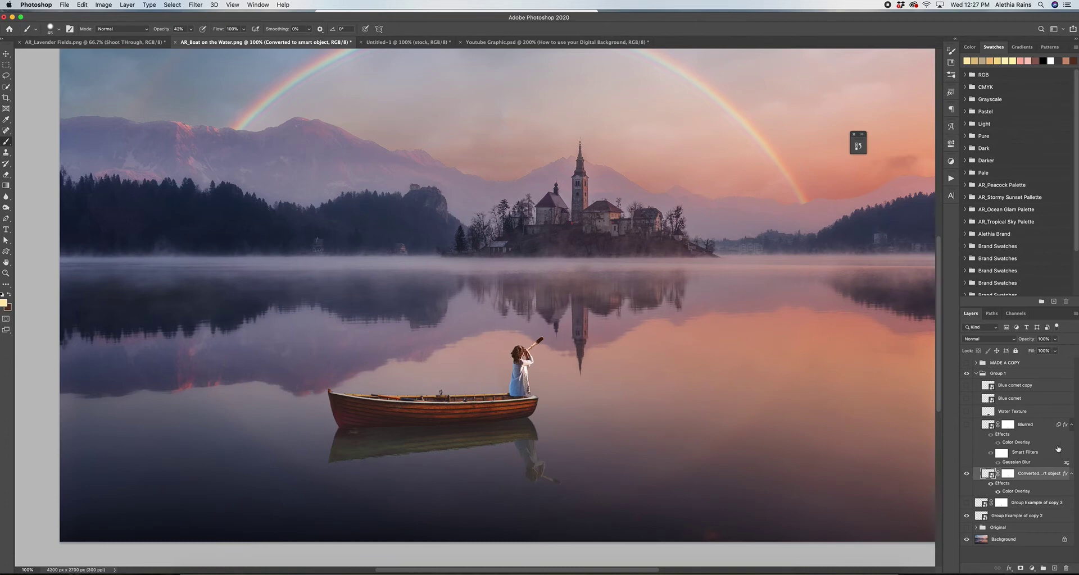
- Show the Blurred reflection in place of the Converted to smart object layer, and turn on the Water Texture layer
{"action": "left_click", "coordinate": [966, 426]}
{"action": "left_click", "coordinate": [966, 476]}
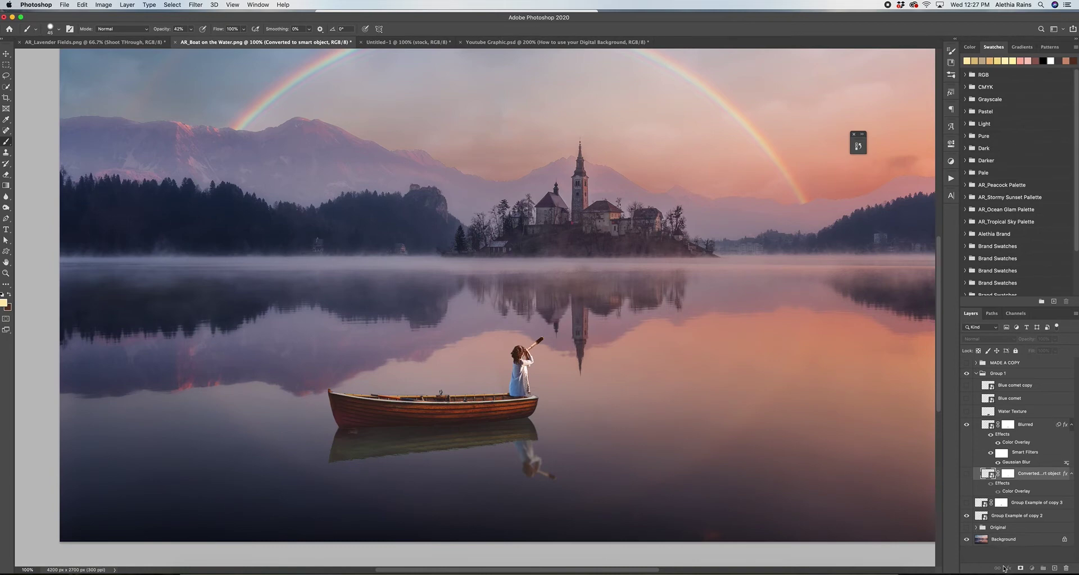
{"action": "left_click", "coordinate": [991, 543]}
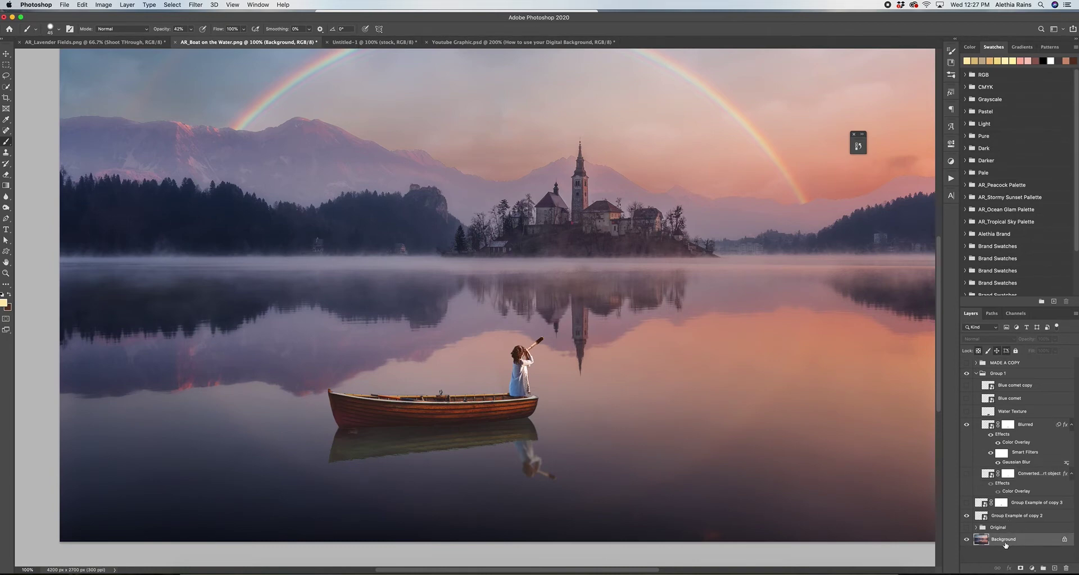
{"action": "left_click", "coordinate": [6, 75]}
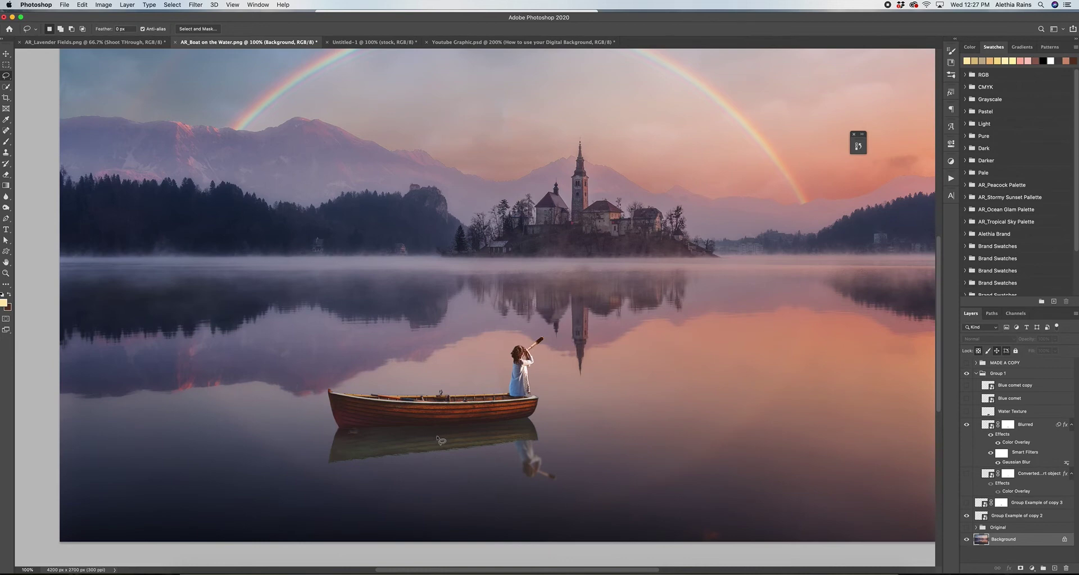
{"action": "left_click", "coordinate": [967, 412]}
{"action": "left_click", "coordinate": [1006, 412]}
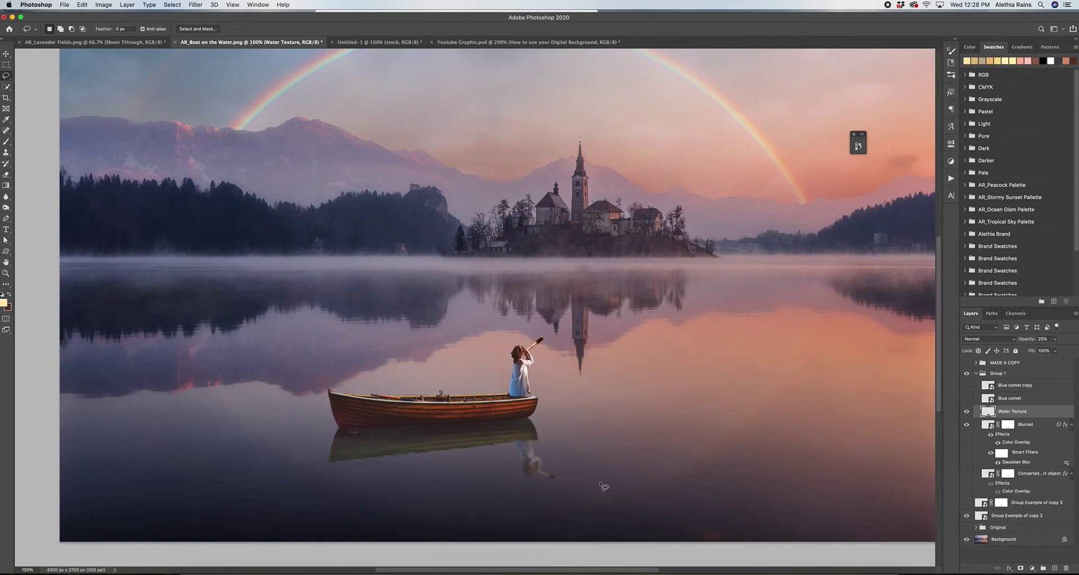
- Show the Blue comet layer in the sky and the Blue comet copy layer as its reflection on the water
{"action": "left_click", "coordinate": [7, 273]}
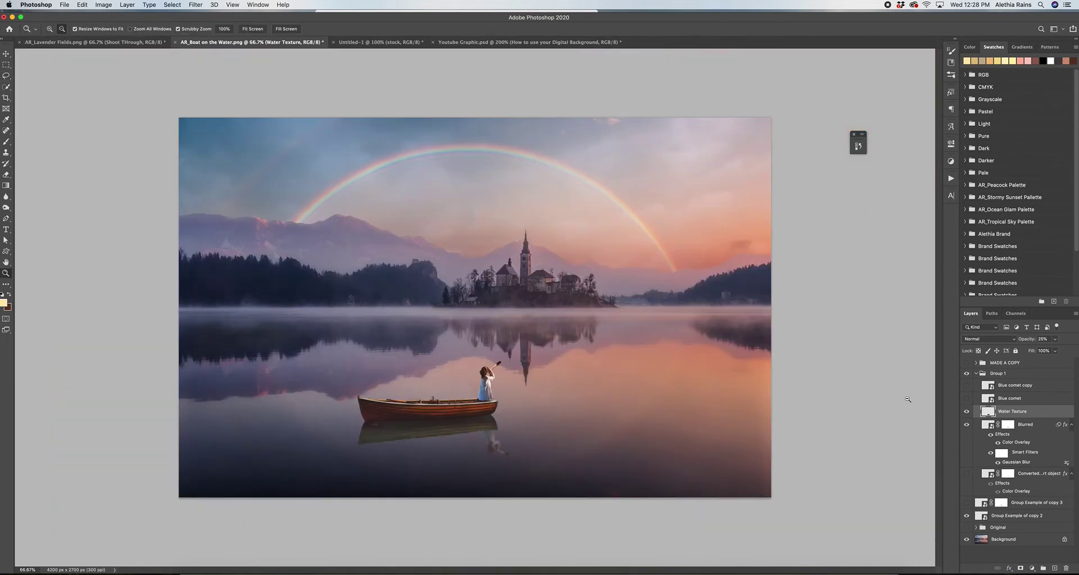
{"action": "left_click", "coordinate": [597, 324], "text": "alt"}
{"action": "left_click", "coordinate": [966, 399]}
{"action": "left_click", "coordinate": [1003, 400]}
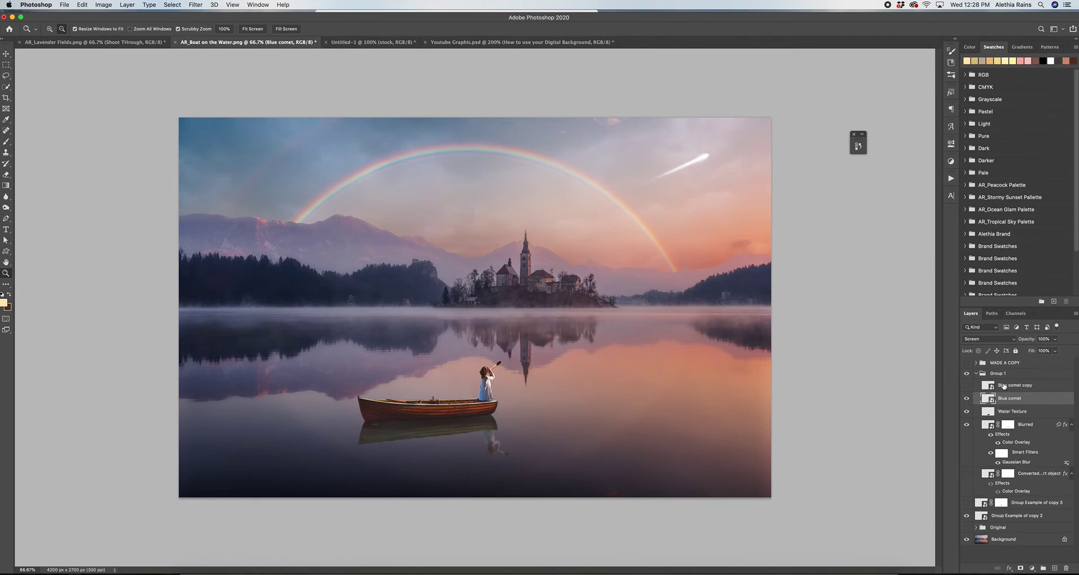
{"action": "left_click", "coordinate": [967, 386]}
{"action": "left_click", "coordinate": [1002, 386]}
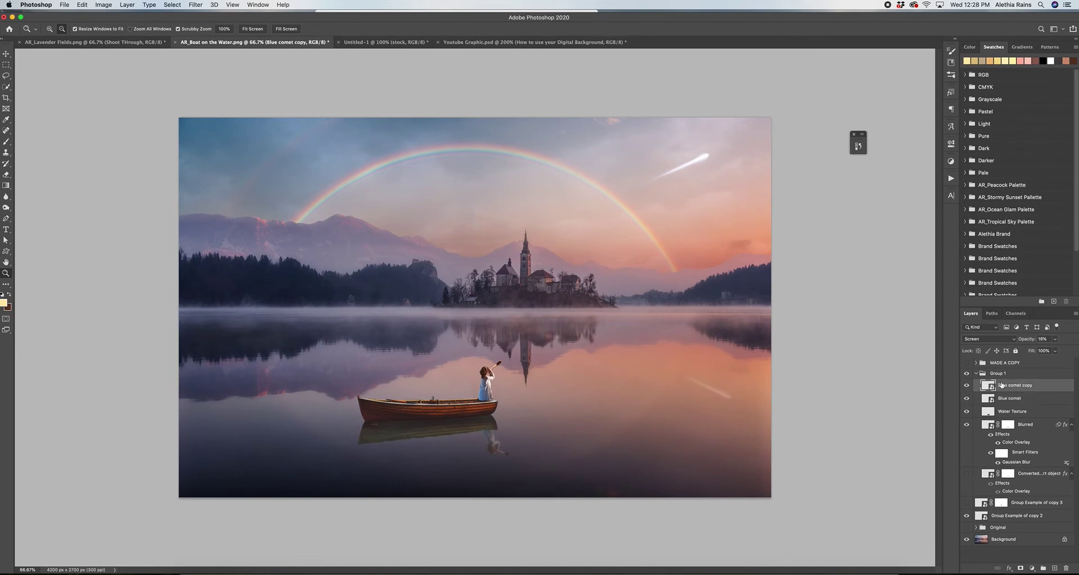
- Locate the Flip Vertical transform for the Blue comet copy layer without applying it
{"action": "left_click", "coordinate": [83, 5]}
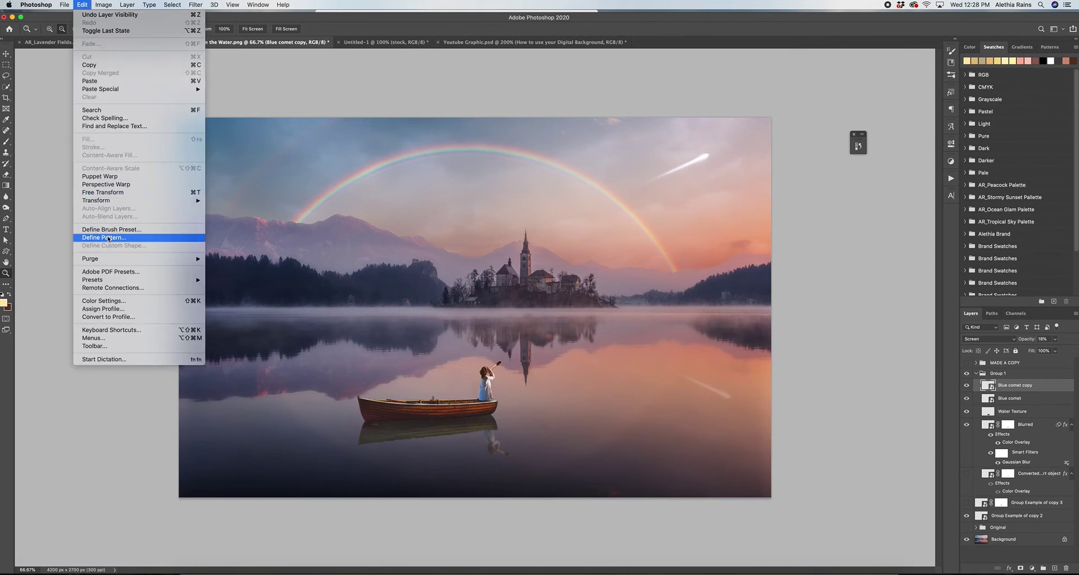
{"action": "mouse_move", "coordinate": [101, 200]}
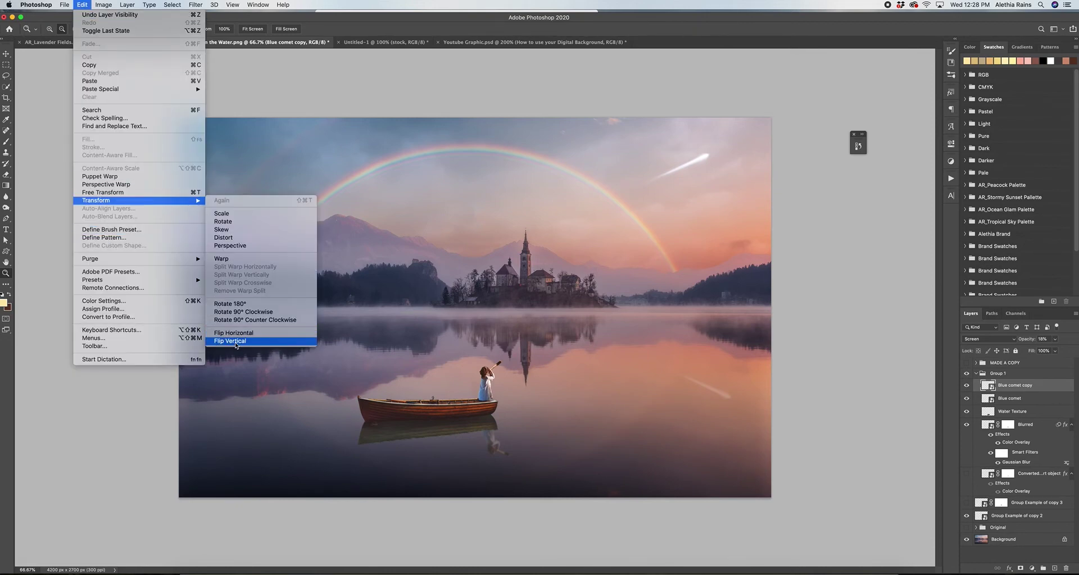
{"action": "left_click", "coordinate": [312, 101]}
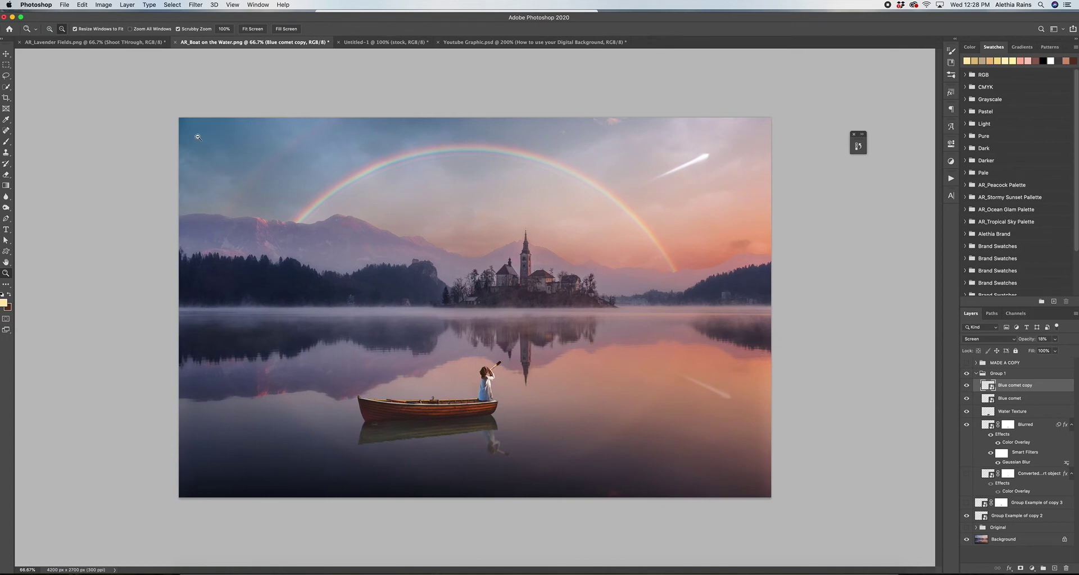
- Switch to the Untitled-1 document and show only the stock photo of the woman in the field
{"action": "left_click", "coordinate": [76, 42]}
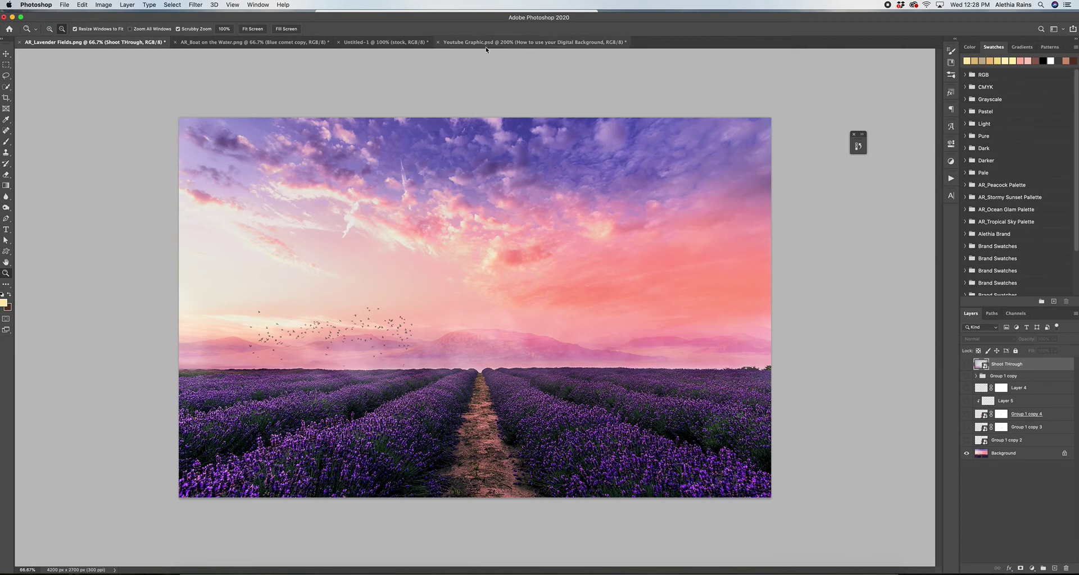
{"action": "left_click", "coordinate": [377, 43]}
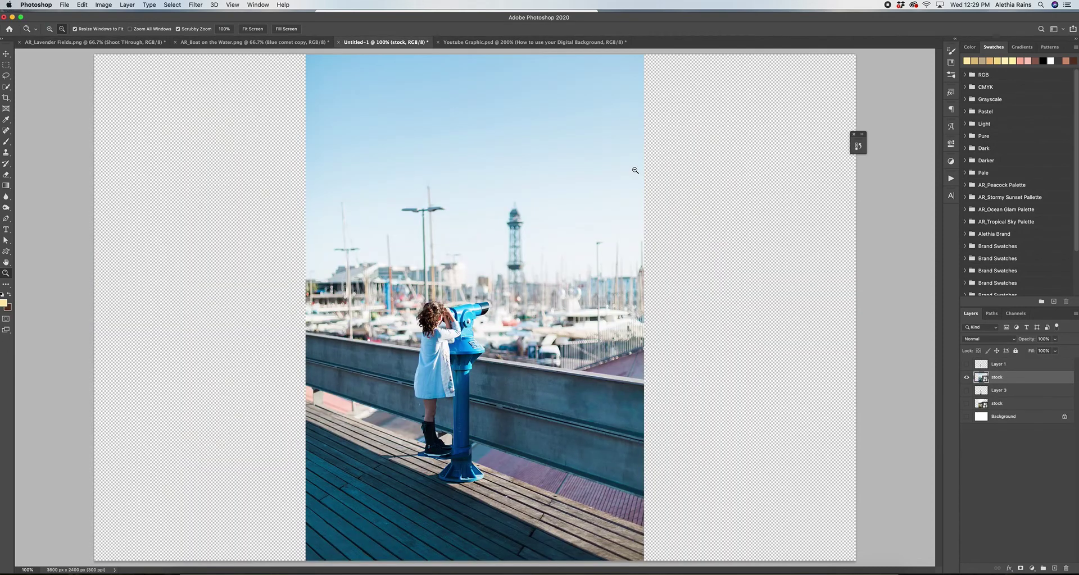
{"action": "left_click", "coordinate": [967, 403], "text": "alt"}
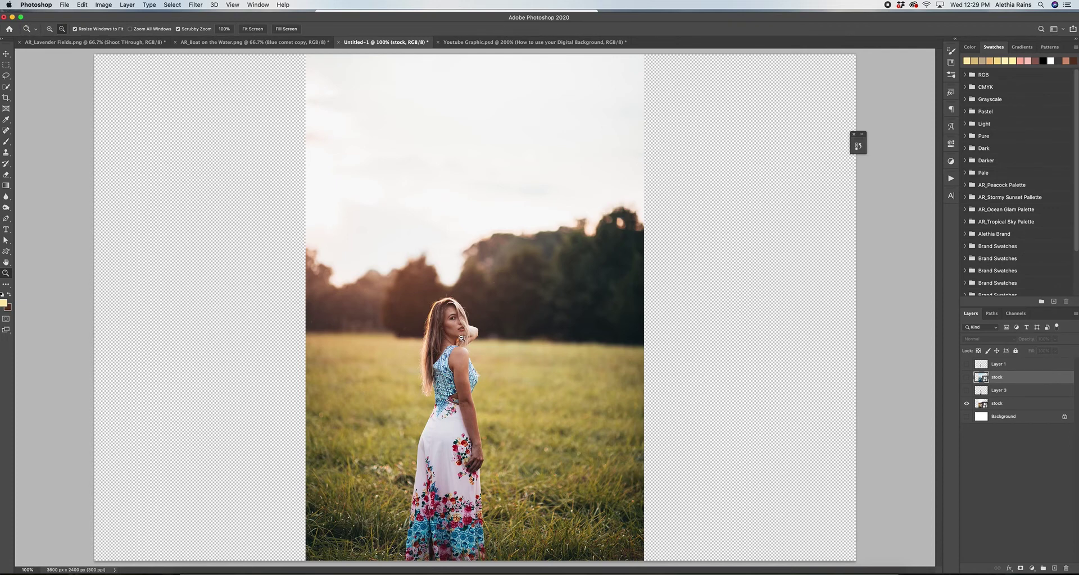
{"action": "left_click", "coordinate": [996, 403]}
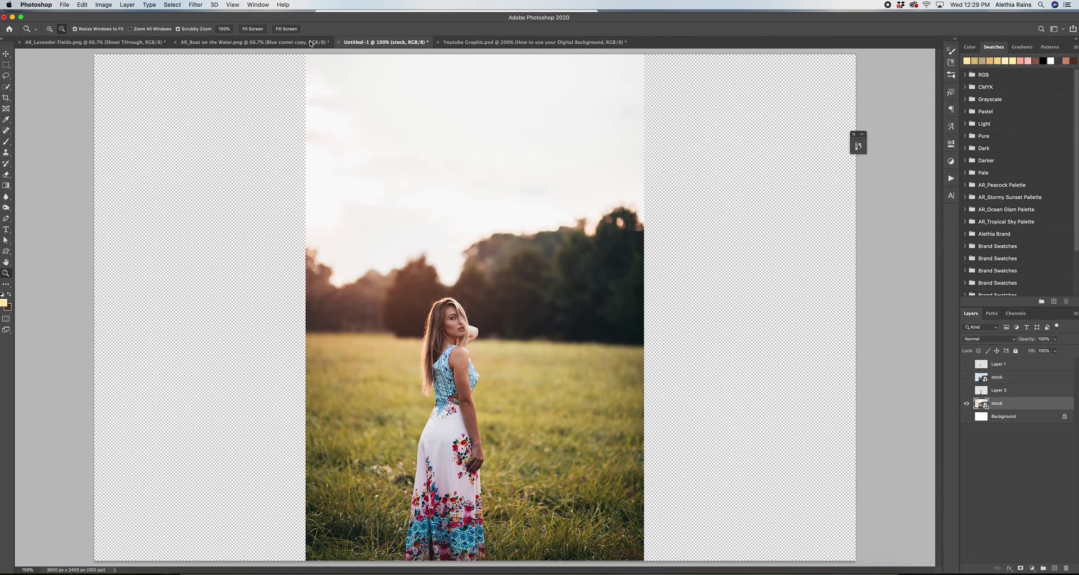
- Review the selection commands, and show only the woman's cutout on Layer 3
{"action": "left_click", "coordinate": [171, 4]}
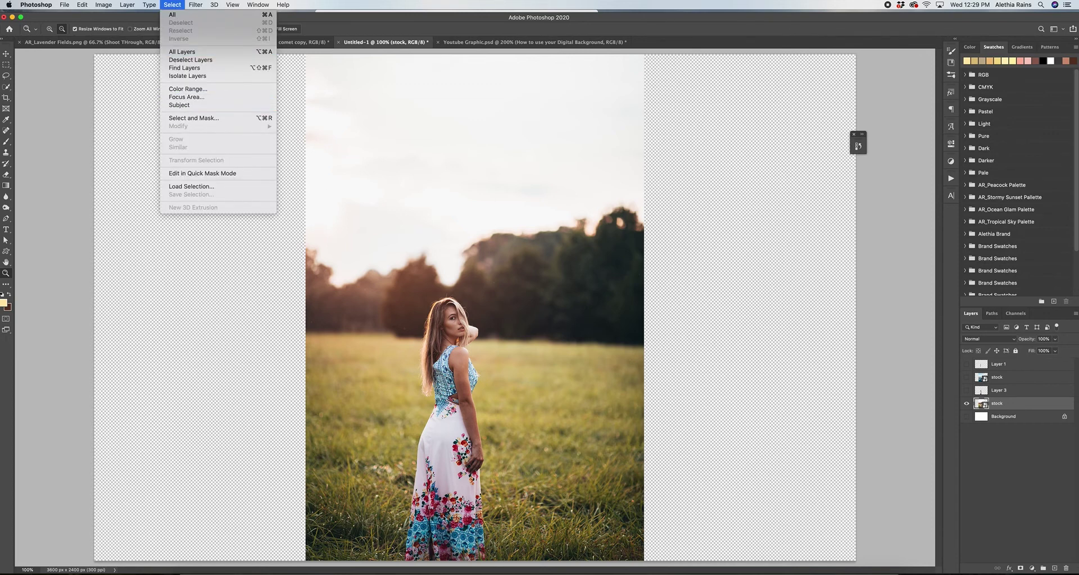
{"action": "left_click", "coordinate": [967, 400]}
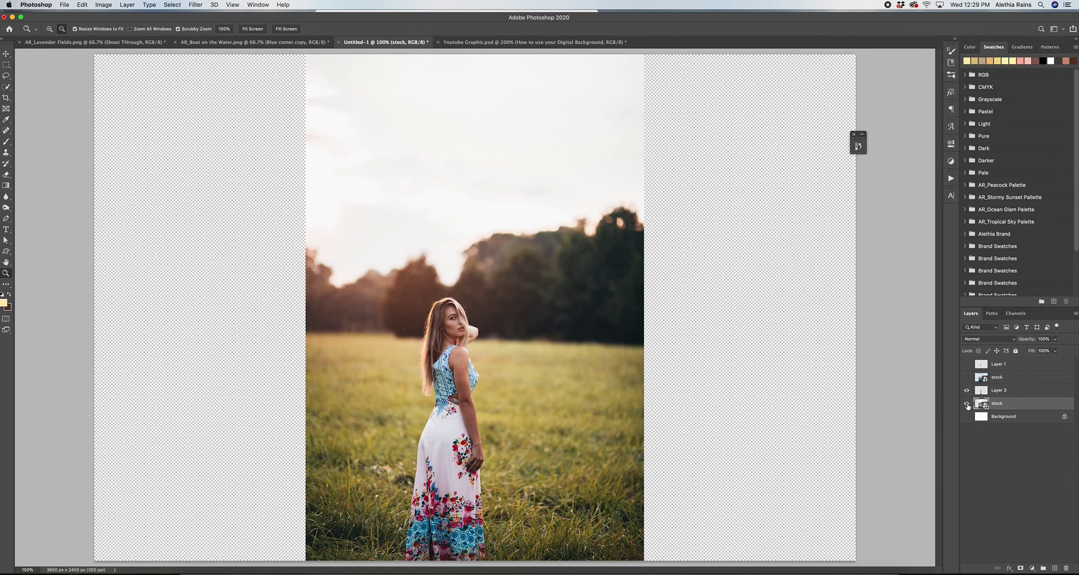
{"action": "left_click", "coordinate": [966, 390], "text": "alt"}
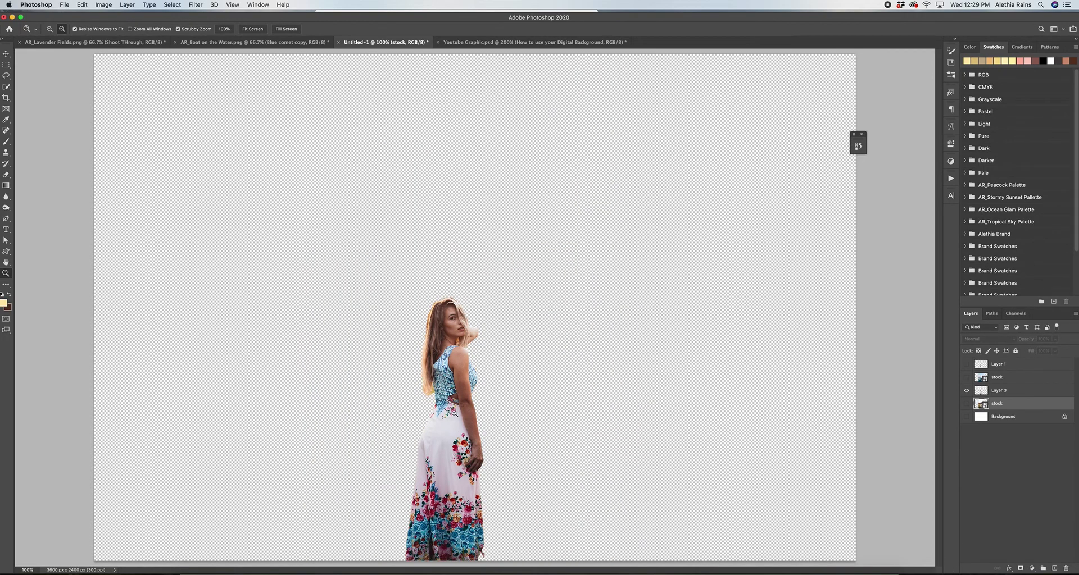
- Switch to the AR_Lavender Fields document and compare the woman on Group 1 copy 2 with Group 1 copy 3
{"action": "left_click", "coordinate": [90, 43]}
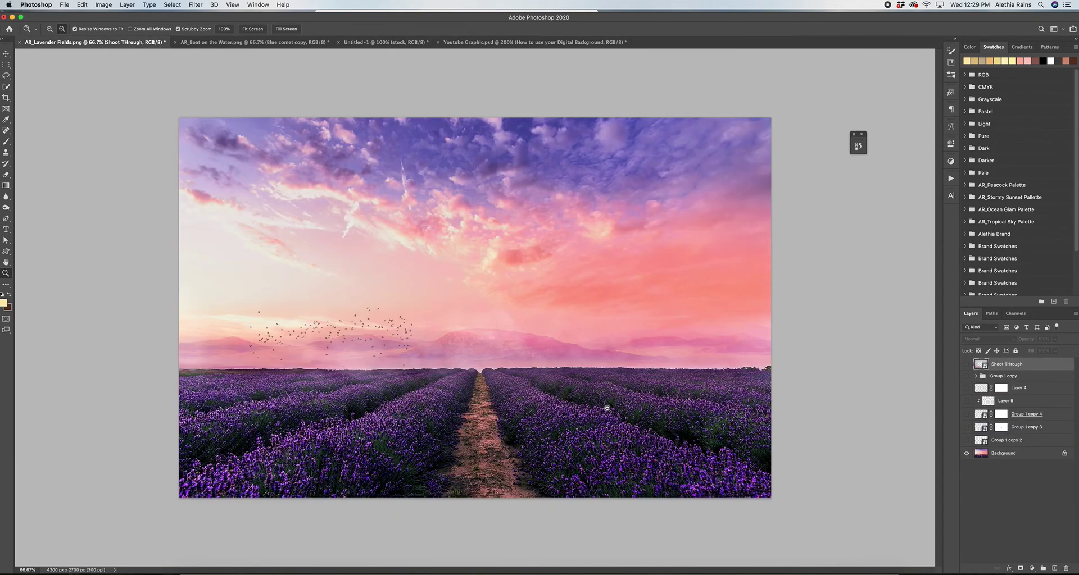
{"action": "left_click", "coordinate": [966, 440]}
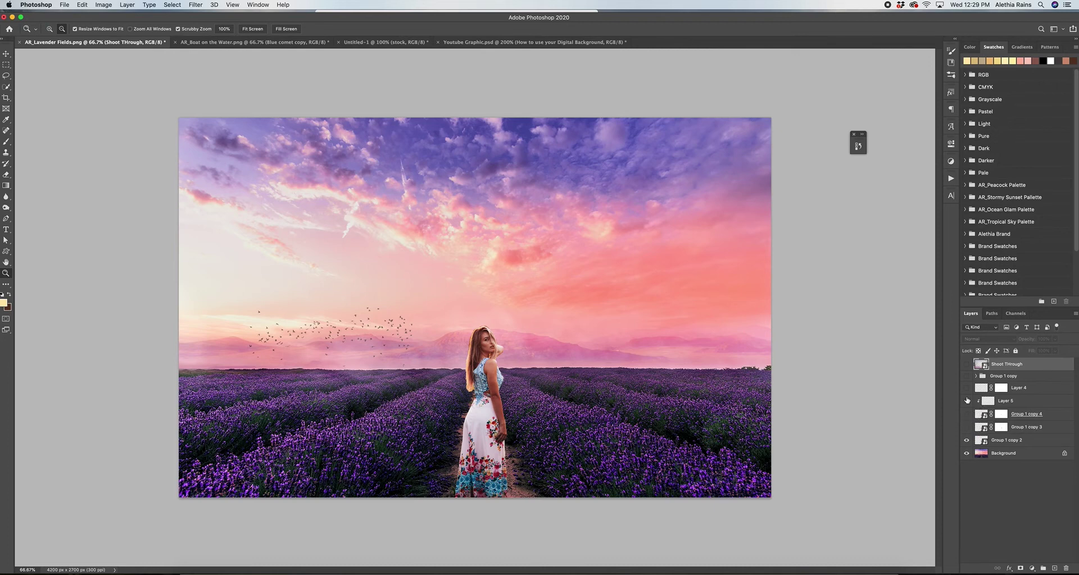
{"action": "left_click", "coordinate": [967, 440]}
{"action": "left_click", "coordinate": [966, 427]}
{"action": "left_click", "coordinate": [967, 440]}
{"action": "left_click", "coordinate": [966, 428]}
- Disable the layer mask on Group 1 copy 3 to view her unmasked with Group 1 copy 2 hidden, and enable it again
{"action": "left_click", "coordinate": [1001, 428]}
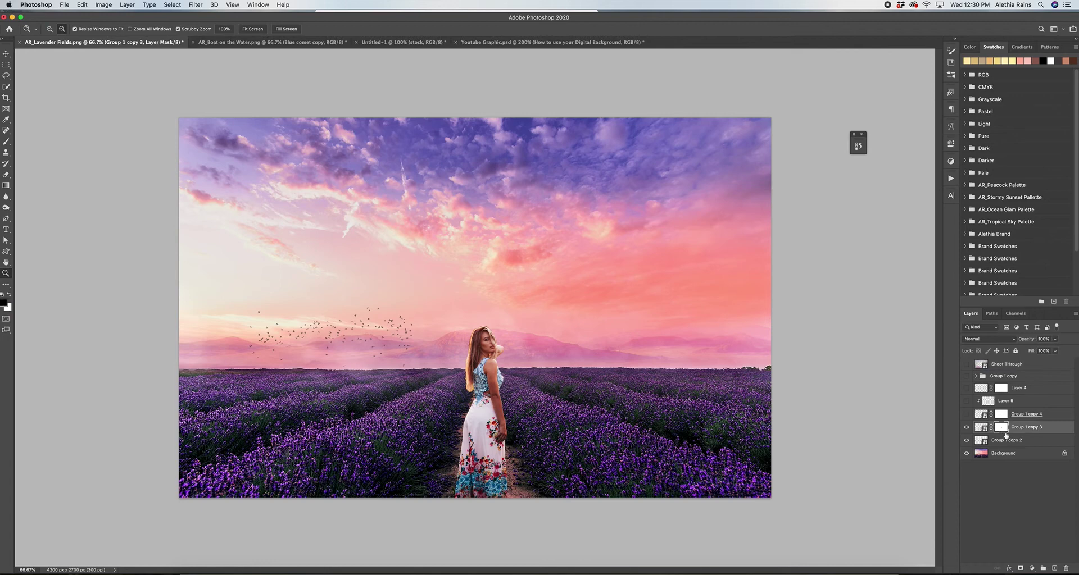
{"action": "right_click", "coordinate": [1000, 430]}
{"action": "left_click", "coordinate": [950, 432]}
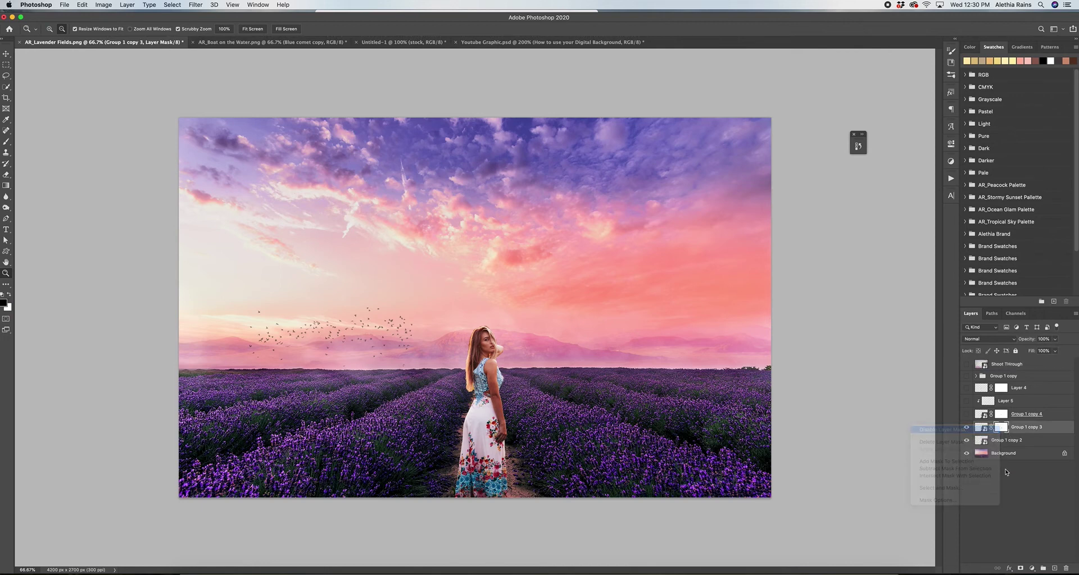
{"action": "left_click", "coordinate": [966, 440]}
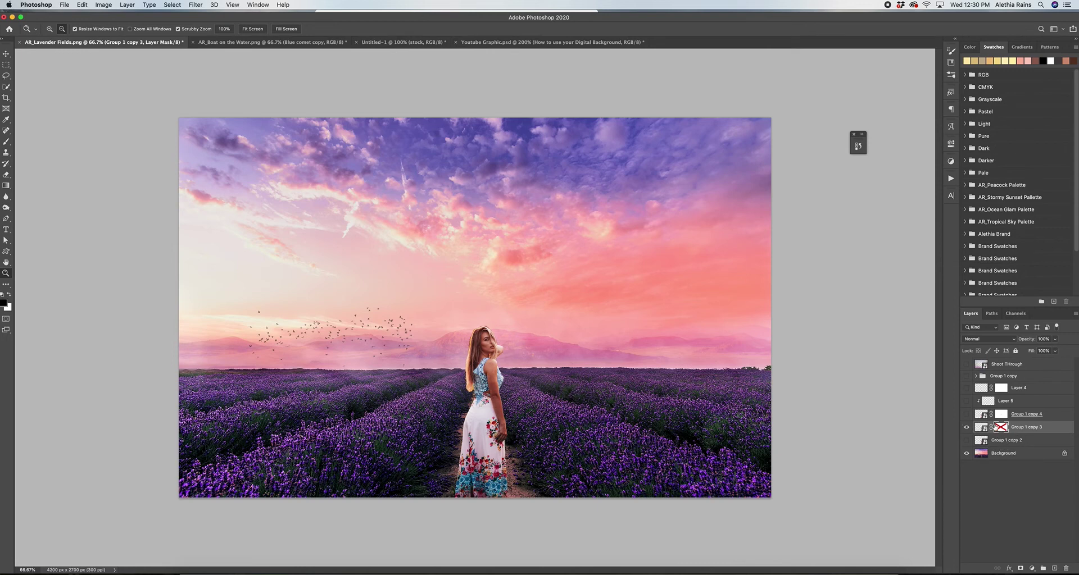
{"action": "left_click", "coordinate": [966, 427]}
{"action": "left_click", "coordinate": [967, 427]}
{"action": "right_click", "coordinate": [1000, 427]}
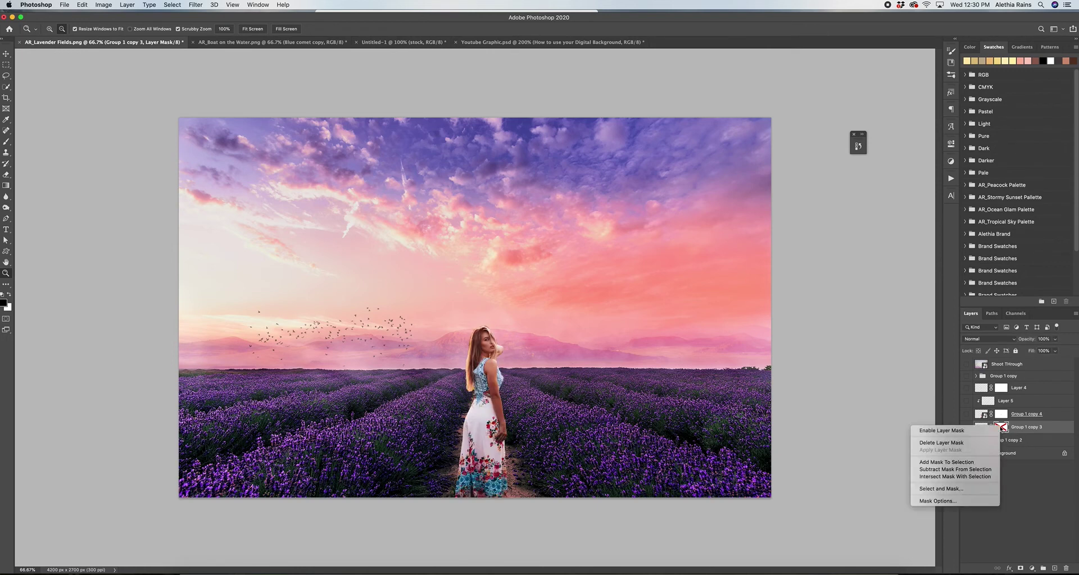
{"action": "left_click", "coordinate": [956, 431]}
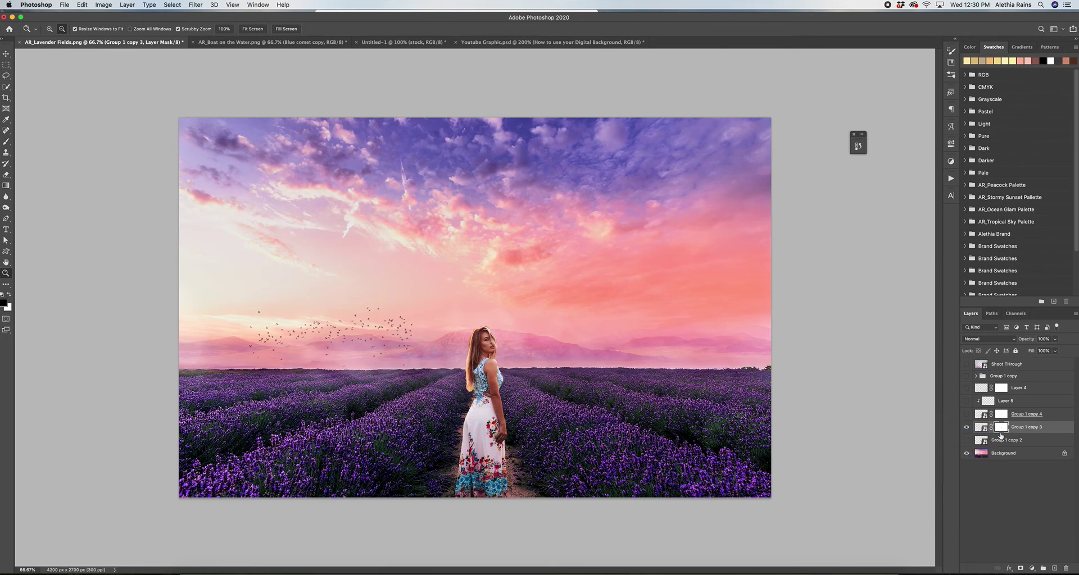
- Compare the woman's dress on Group 1 copy 2 and the masked Group 1 copy 3, and hide both layers
{"action": "left_click", "coordinate": [966, 427]}
{"action": "left_click", "coordinate": [967, 441]}
{"action": "left_click", "coordinate": [966, 428]}
{"action": "left_click", "coordinate": [966, 441]}
{"action": "left_click", "coordinate": [967, 427]}
{"action": "left_click", "coordinate": [967, 427]}
{"action": "left_click", "coordinate": [966, 429]}
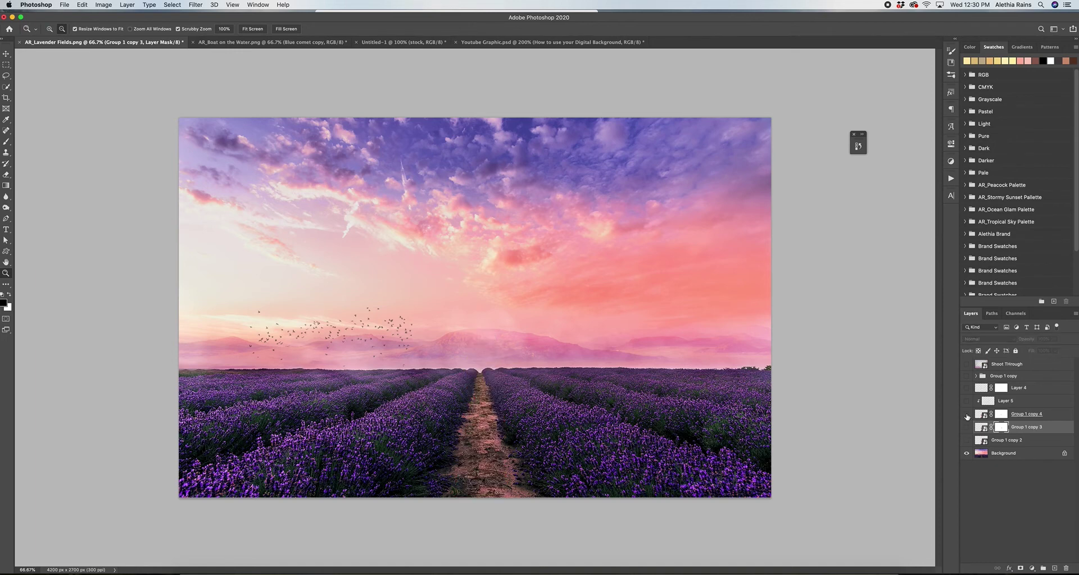
- Compare Group 1 copy 4 with Group 1 copy 3, keep copy 4 shown, and preview Layer 4
{"action": "left_click", "coordinate": [966, 415]}
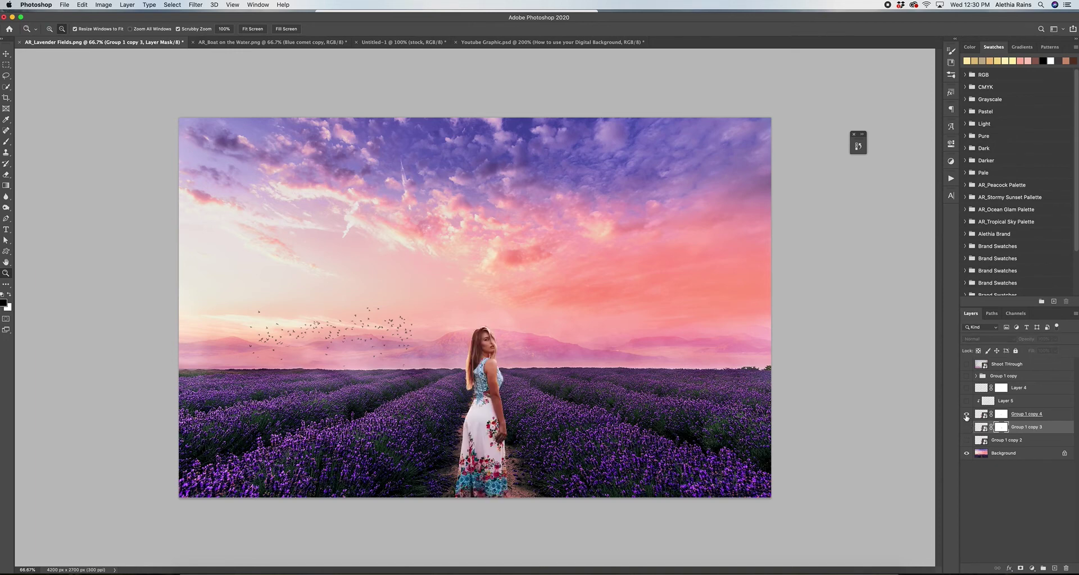
{"action": "left_click", "coordinate": [966, 415]}
{"action": "left_click", "coordinate": [966, 427]}
{"action": "left_click", "coordinate": [966, 414]}
{"action": "left_click", "coordinate": [966, 428]}
{"action": "left_click", "coordinate": [966, 388]}
{"action": "left_click", "coordinate": [966, 388]}
- Select Group 1 copy 4 and the Lasso tool for the woman's hair, and show the Layer 4 hair piece in its place
{"action": "left_click", "coordinate": [982, 415]}
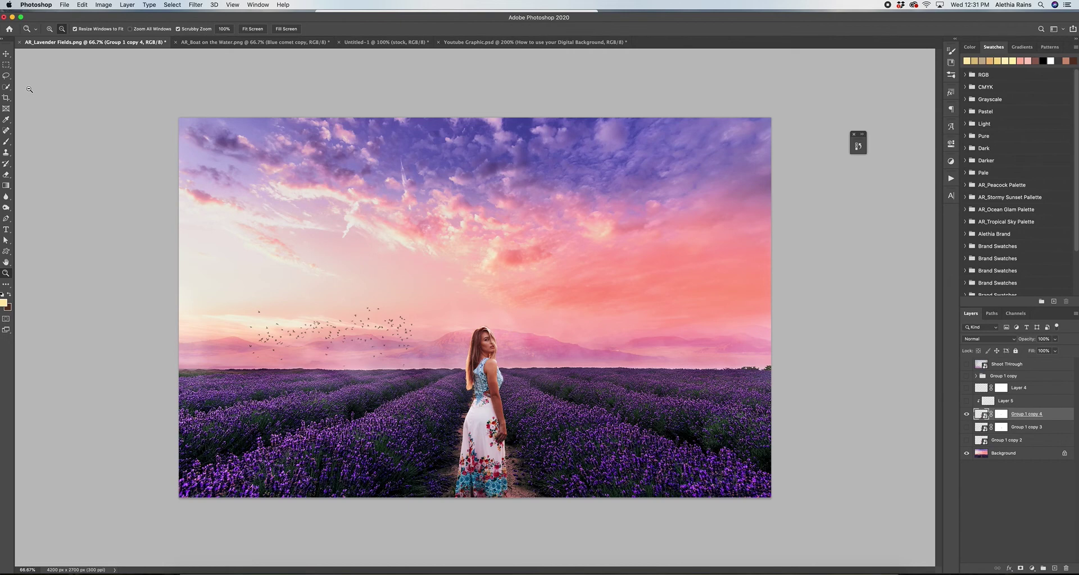
{"action": "left_click", "coordinate": [49, 31]}
{"action": "left_click", "coordinate": [476, 314]}
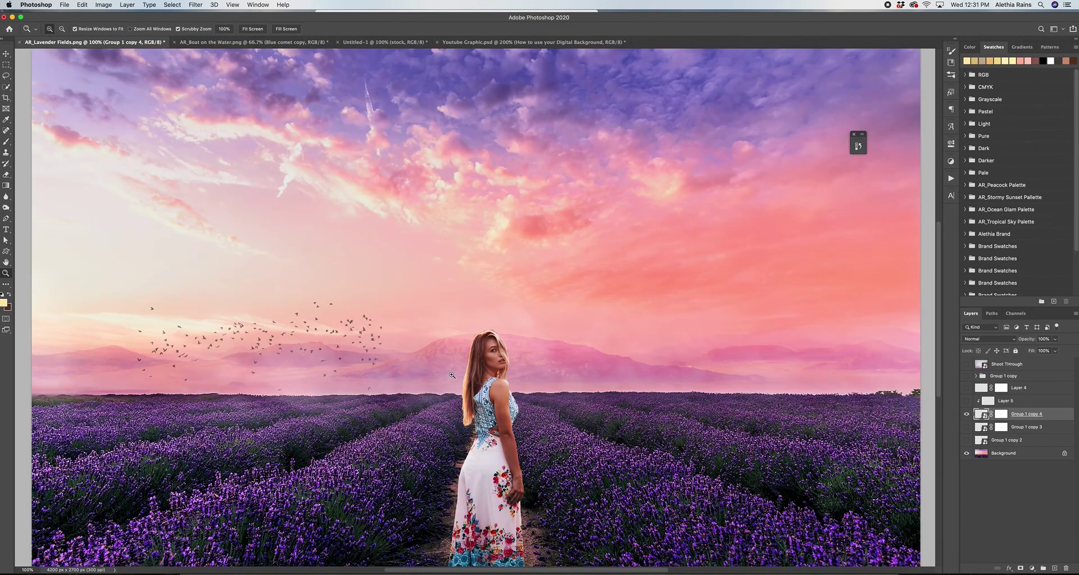
{"action": "left_click", "coordinate": [6, 75]}
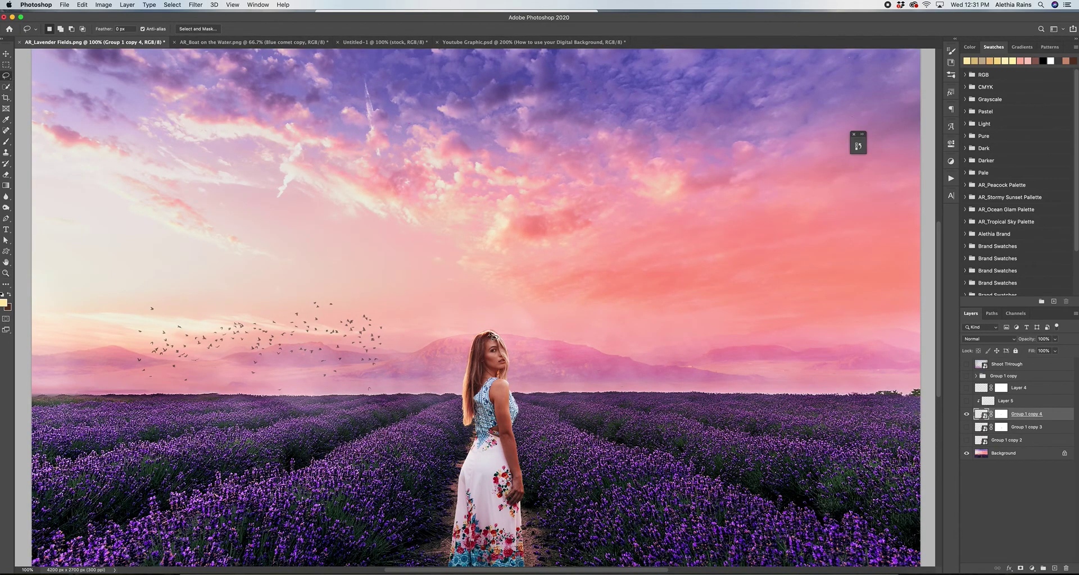
{"action": "left_click", "coordinate": [966, 414]}
{"action": "left_click", "coordinate": [966, 388]}
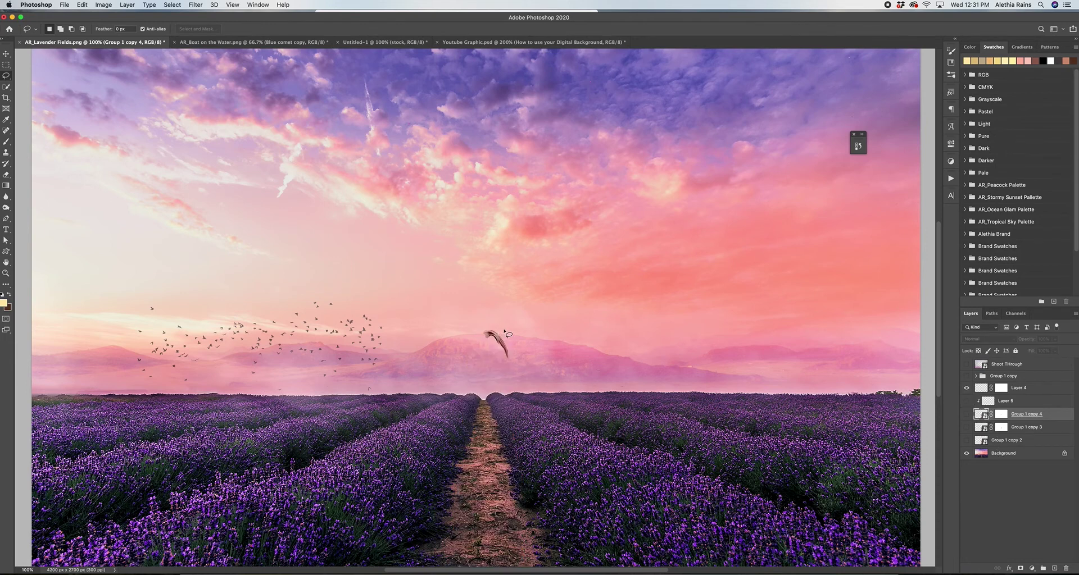
- Show Group 1 copy 4 and compare the woman's hair with the Layer 4 hair piece hidden and shown
{"action": "left_click", "coordinate": [966, 414]}
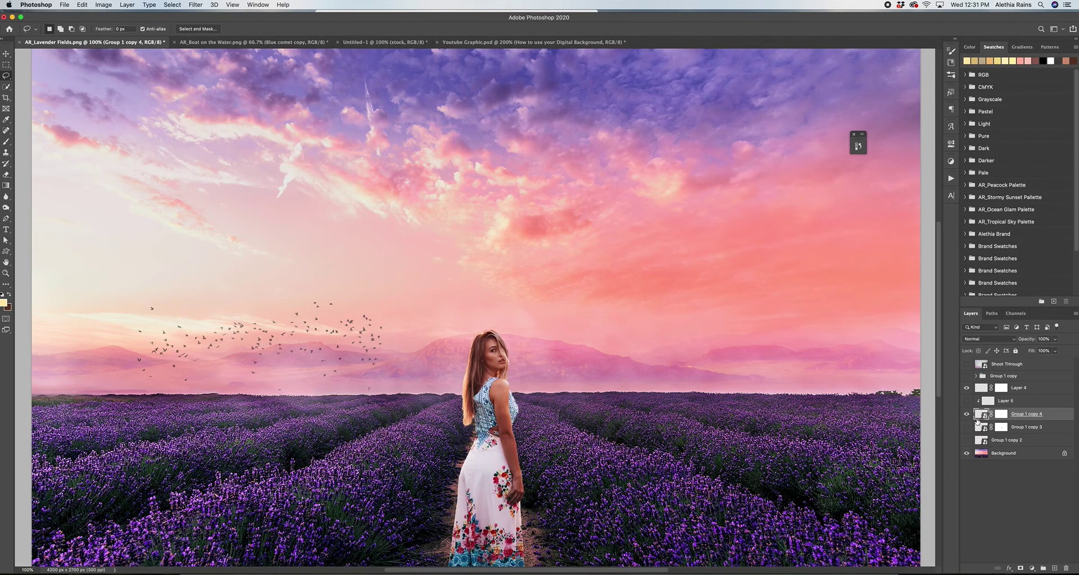
{"action": "left_click", "coordinate": [966, 389]}
{"action": "left_click", "coordinate": [966, 388]}
- Darken the Layer 4 hair piece with a Brightness/Contrast adjustment, setting Brightness to -11
{"action": "left_click", "coordinate": [982, 389]}
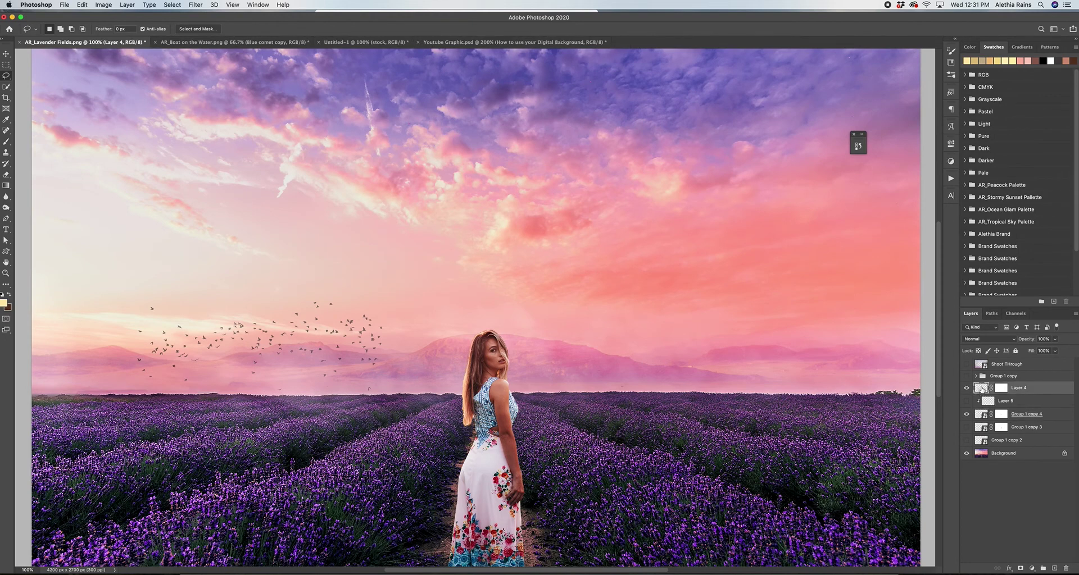
{"action": "left_click", "coordinate": [103, 5]}
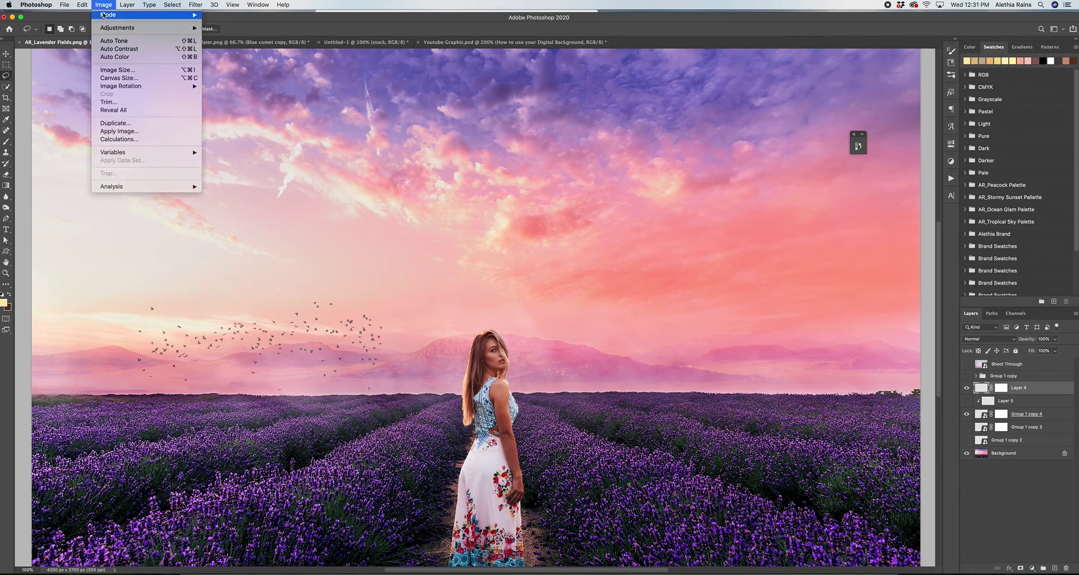
{"action": "mouse_move", "coordinate": [109, 29]}
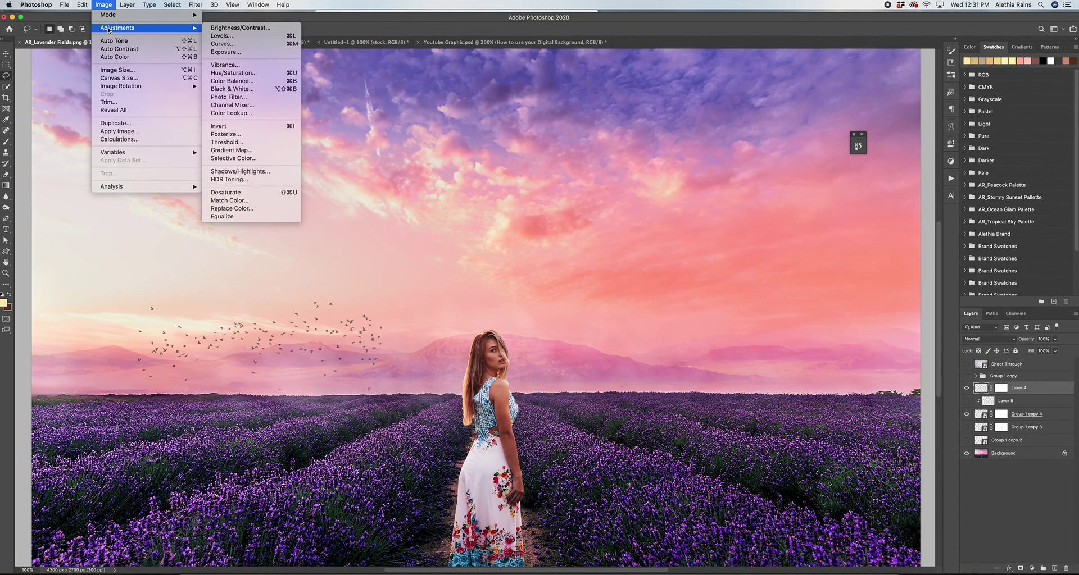
{"action": "left_click", "coordinate": [245, 29]}
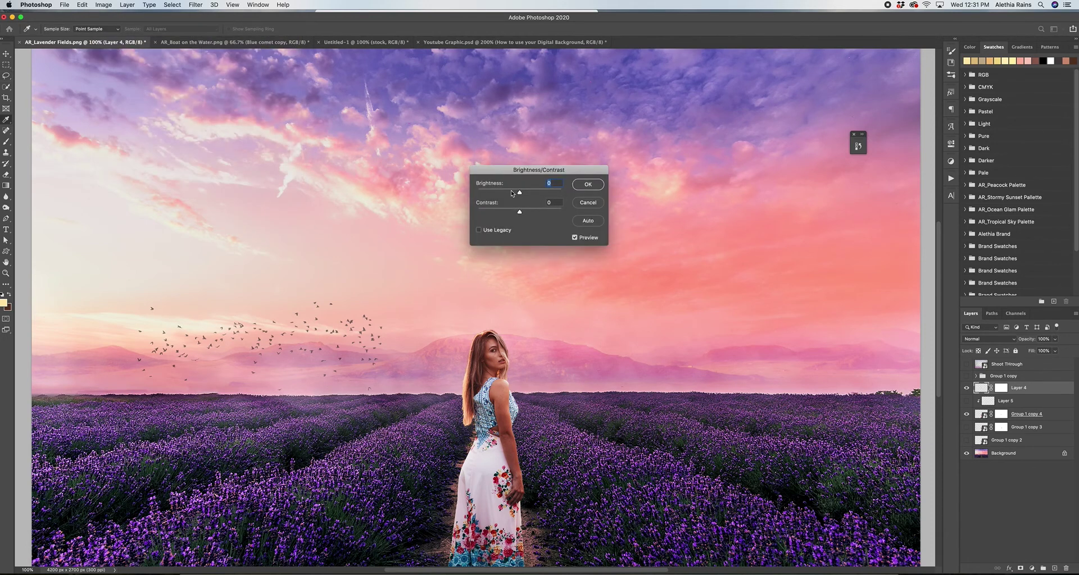
{"action": "mouse_move", "coordinate": [514, 194]}
{"action": "left_mouse_down"}
{"action": "mouse_move", "coordinate": [490, 192]}
{"action": "mouse_move", "coordinate": [512, 193]}
{"action": "left_mouse_up"}
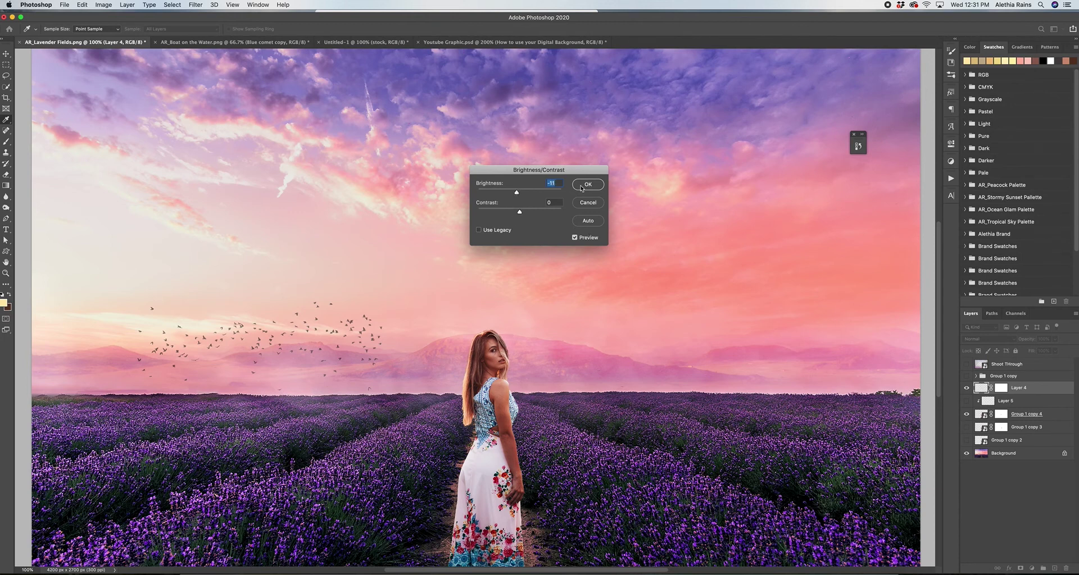
{"action": "key", "text": "Return"}
{"action": "key", "text": "l"}
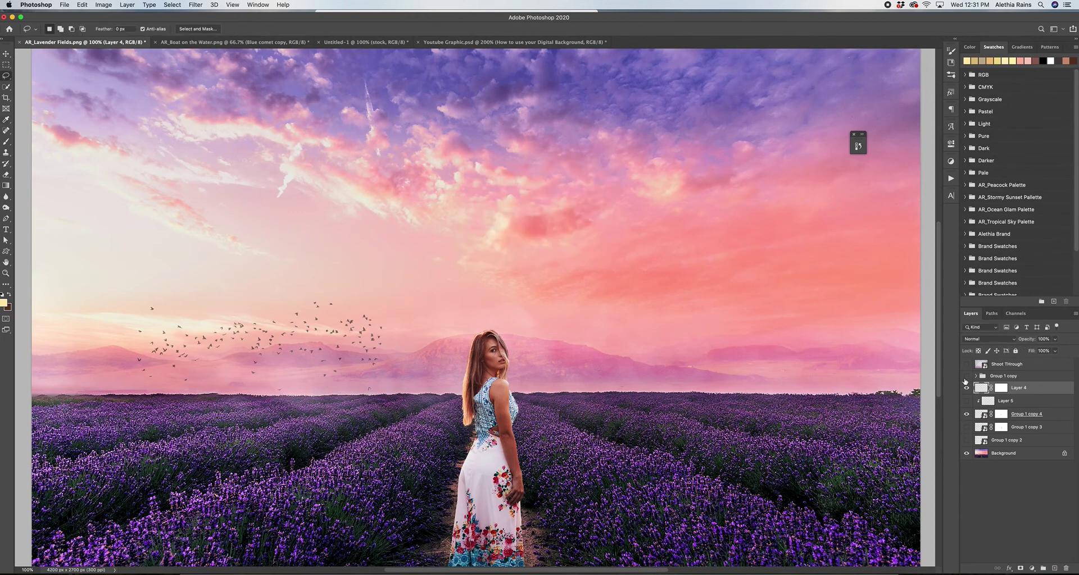
- Activate Layer 4's mask, show and select the Soft Light Layer 5, and compare it with Group 1 copy 4 hidden and shown
{"action": "left_click", "coordinate": [1001, 388]}
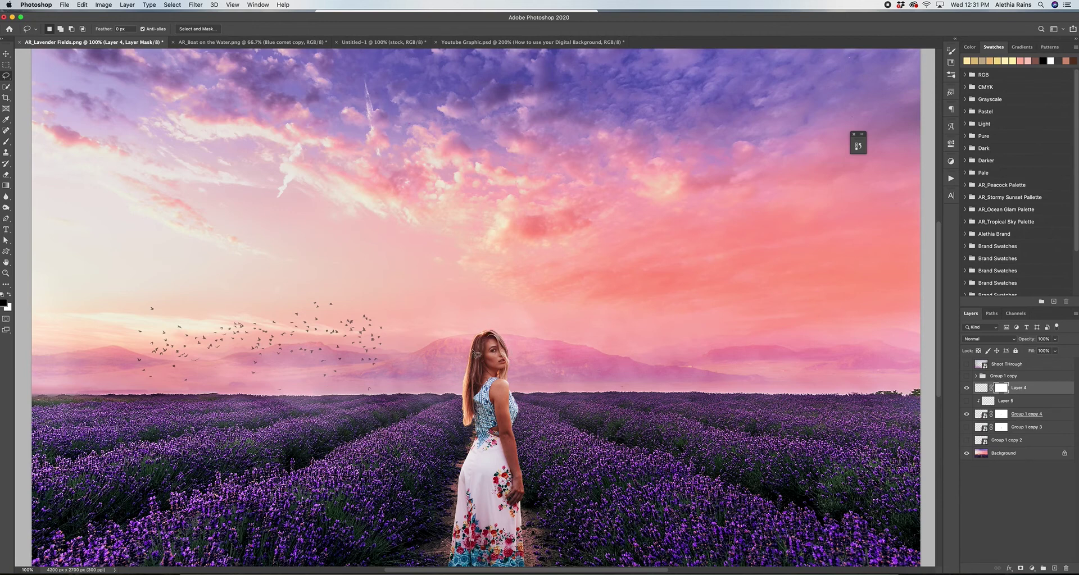
{"action": "left_click", "coordinate": [967, 401]}
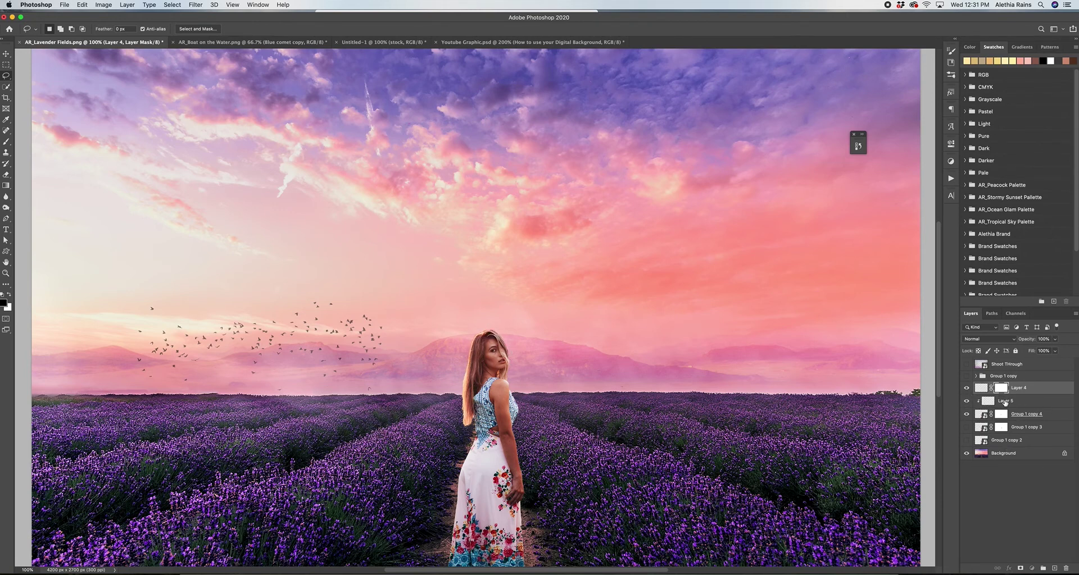
{"action": "left_click", "coordinate": [1008, 401]}
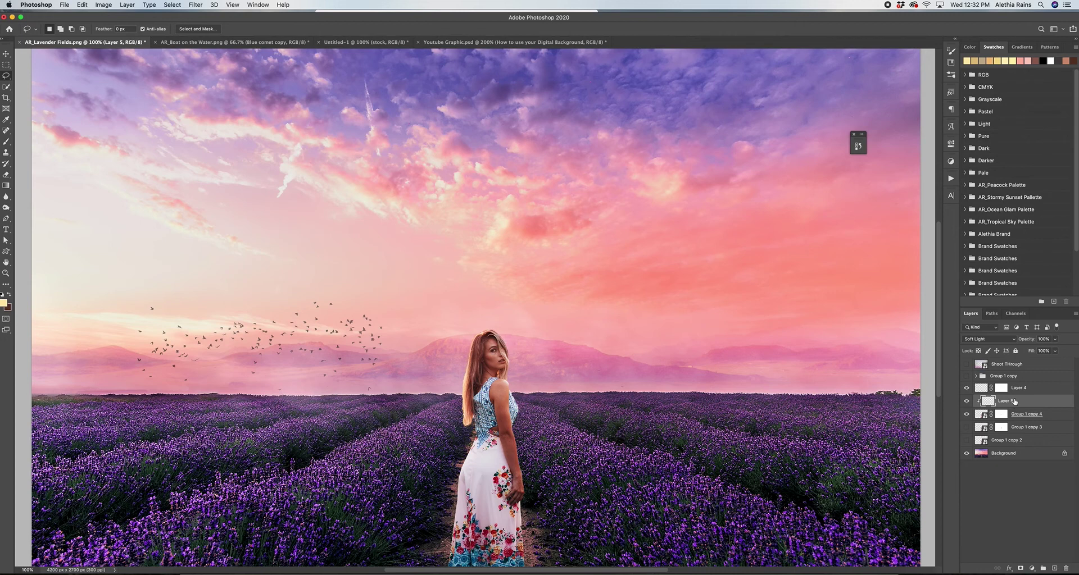
{"action": "left_click", "coordinate": [967, 416]}
{"action": "left_click", "coordinate": [967, 415]}
- Release Layer 5's clipping mask and clip it to Group 1 copy 4 again
{"action": "right_click", "coordinate": [1011, 400]}
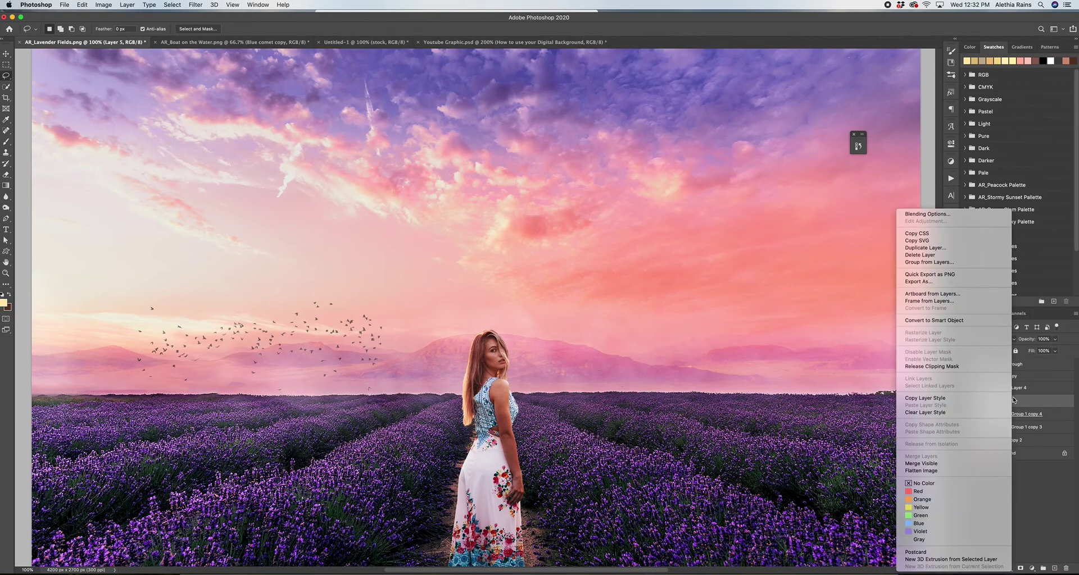
{"action": "left_click", "coordinate": [927, 366]}
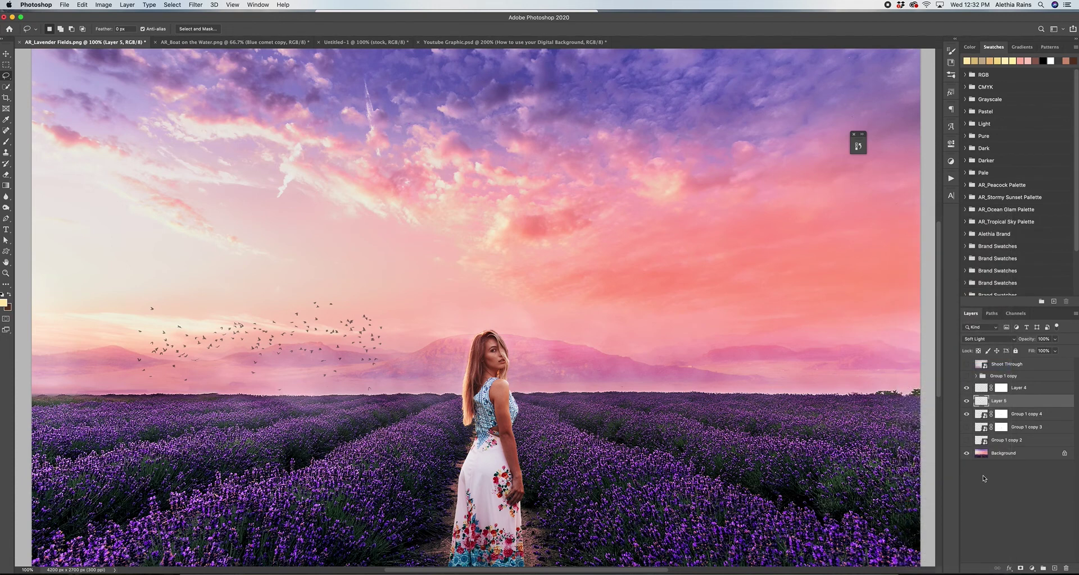
{"action": "right_click", "coordinate": [1025, 404]}
{"action": "left_click", "coordinate": [927, 366]}
- Compare the woman with and without Layer 5, and with and without the Group 1 copy, leaving Group 1 copy hidden
{"action": "left_click", "coordinate": [967, 401]}
{"action": "left_click", "coordinate": [967, 401]}
{"action": "left_click", "coordinate": [967, 376]}
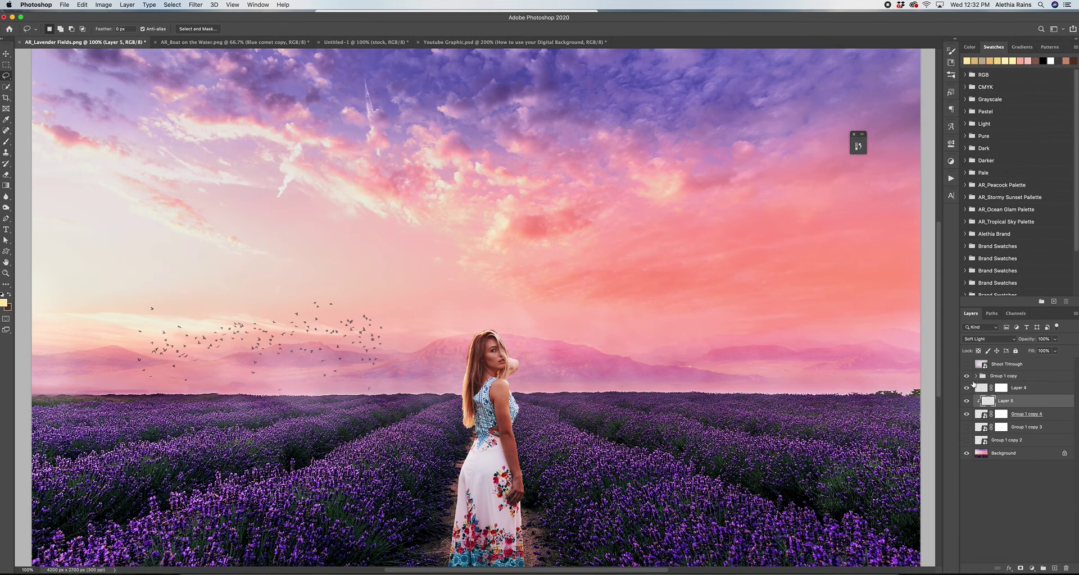
{"action": "left_click", "coordinate": [967, 377]}
{"action": "left_click", "coordinate": [967, 376]}
{"action": "left_click", "coordinate": [966, 377]}
{"action": "left_click", "coordinate": [966, 377]}
{"action": "left_click", "coordinate": [966, 377]}
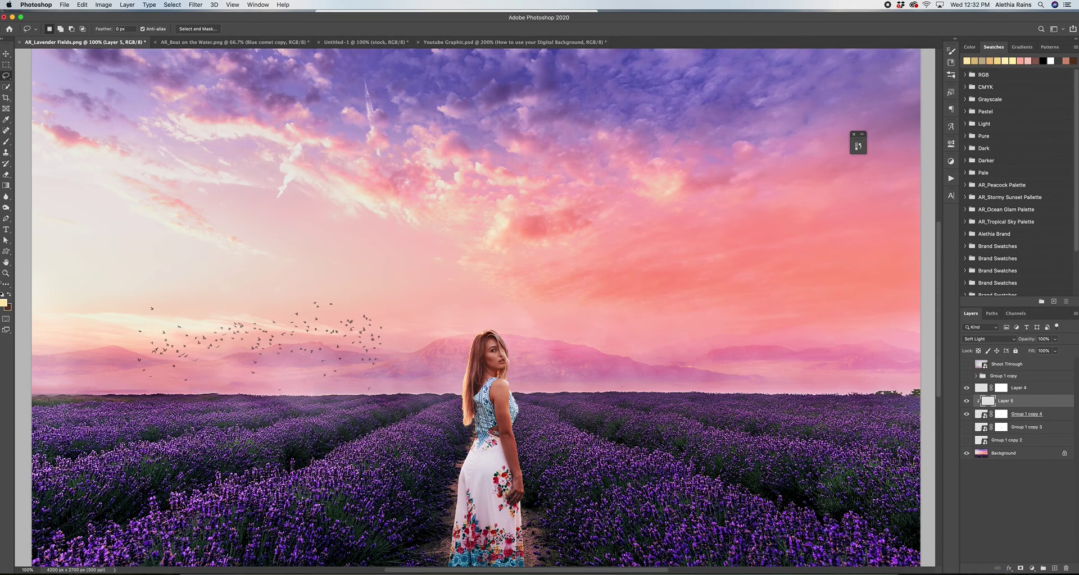
- Preview the Shoot Through layer over the whole lavender scene and hide it again
{"action": "left_click", "coordinate": [7, 274]}
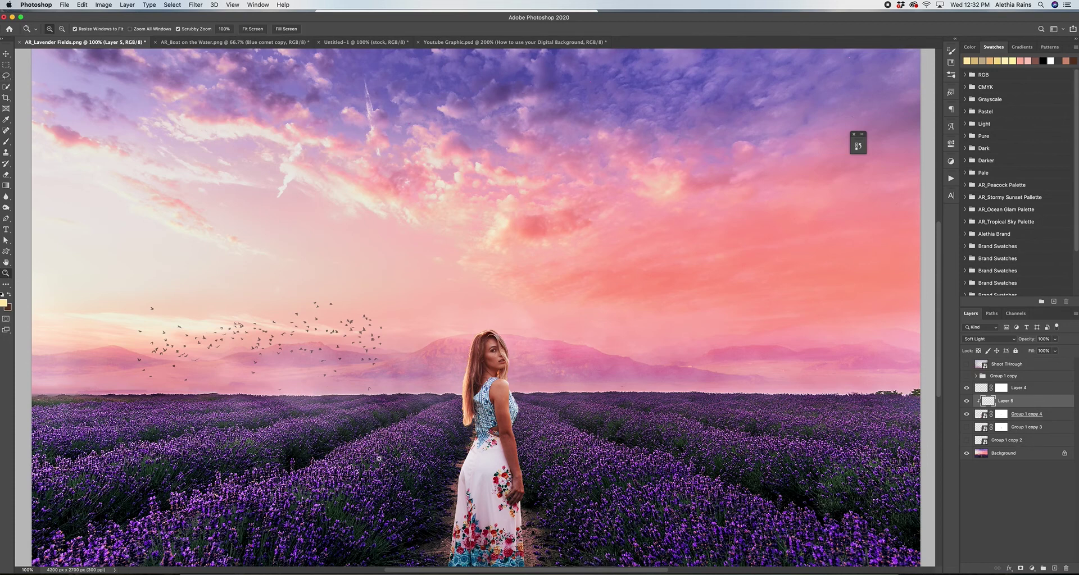
{"action": "key", "text": "alt"}
{"action": "left_click", "coordinate": [549, 358], "text": "alt"}
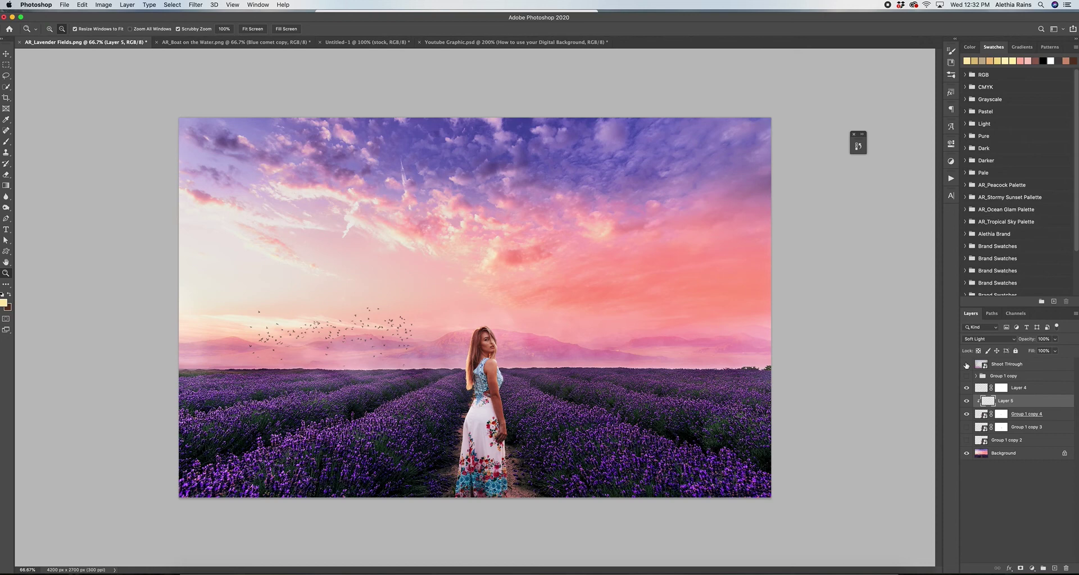
{"action": "left_click", "coordinate": [966, 364]}
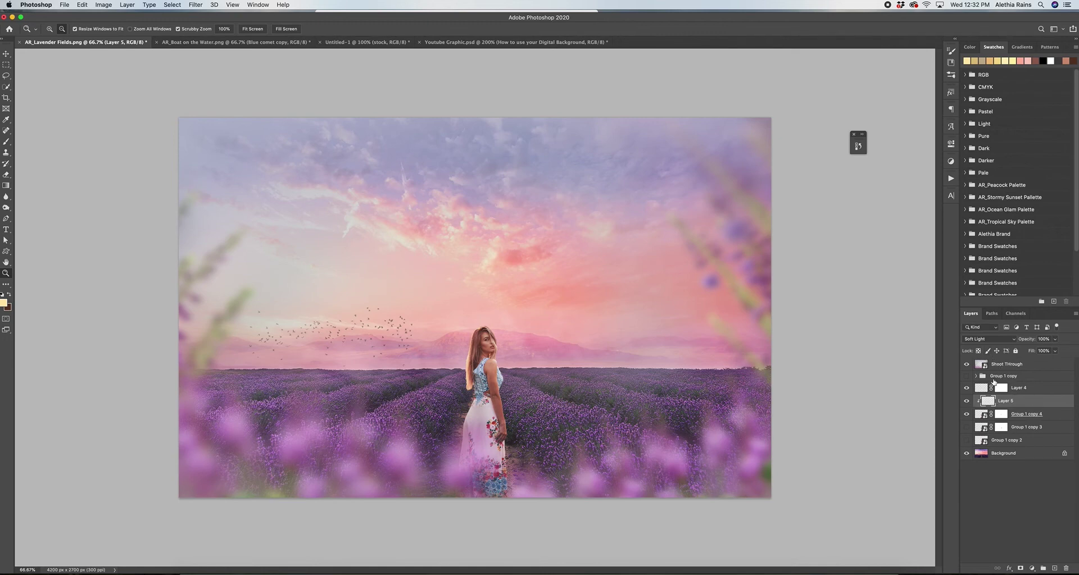
{"action": "left_click", "coordinate": [967, 364]}
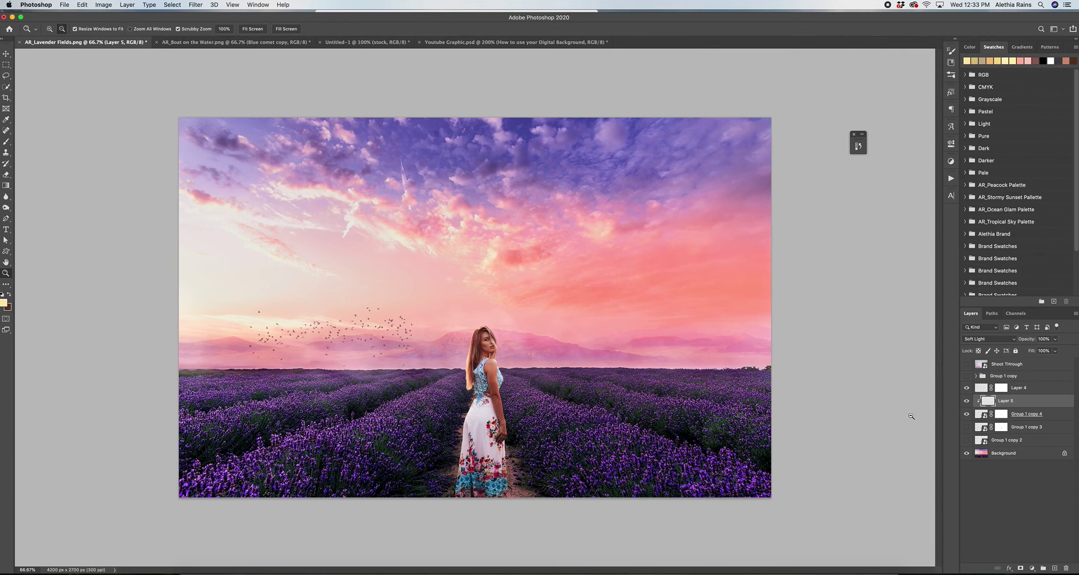
- Lasso the foreground lavender at the lower left of the Background and copy it to a new layer
{"action": "left_click", "coordinate": [1002, 454]}
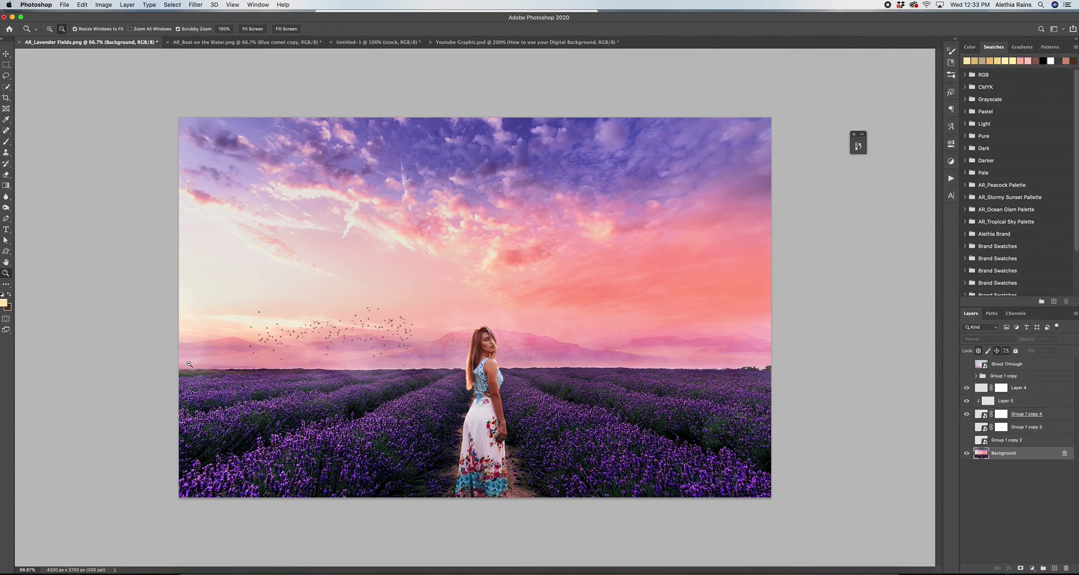
{"action": "left_click", "coordinate": [6, 77]}
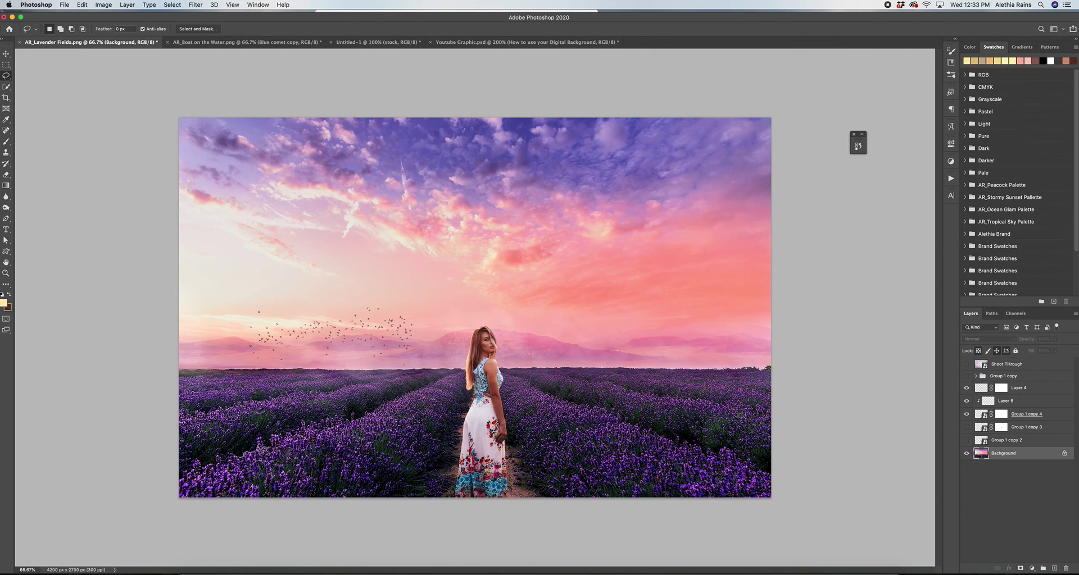
{"action": "mouse_move", "coordinate": [264, 444]}
{"action": "left_mouse_down"}
{"action": "mouse_move", "coordinate": [289, 448]}
{"action": "mouse_move", "coordinate": [289, 436]}
{"action": "mouse_move", "coordinate": [333, 421]}
{"action": "mouse_move", "coordinate": [406, 473]}
{"action": "mouse_move", "coordinate": [396, 500]}
{"action": "mouse_move", "coordinate": [166, 499]}
{"action": "mouse_move", "coordinate": [171, 469]}
{"action": "mouse_move", "coordinate": [190, 477]}
{"action": "mouse_move", "coordinate": [202, 463]}
{"action": "mouse_move", "coordinate": [250, 462]}
{"action": "left_mouse_up"}
{"action": "key", "text": "super+j"}
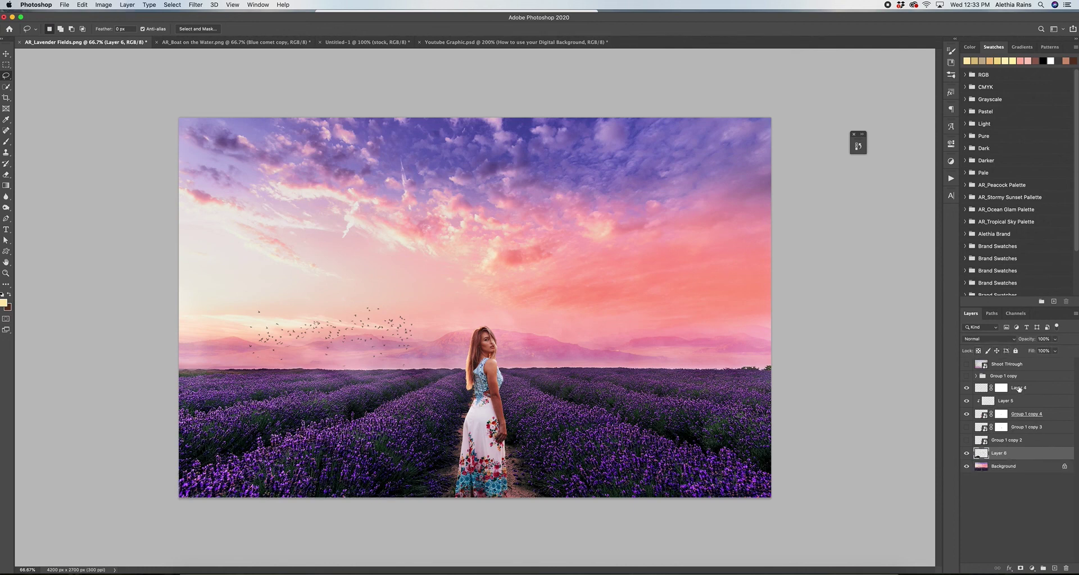
- Group Layer 4, Layer 5 and Group 1 copies 4, 3 and 2, and place the group below Layer 6
{"action": "left_click", "coordinate": [1018, 389]}
{"action": "left_click", "coordinate": [1011, 401], "text": "shift"}
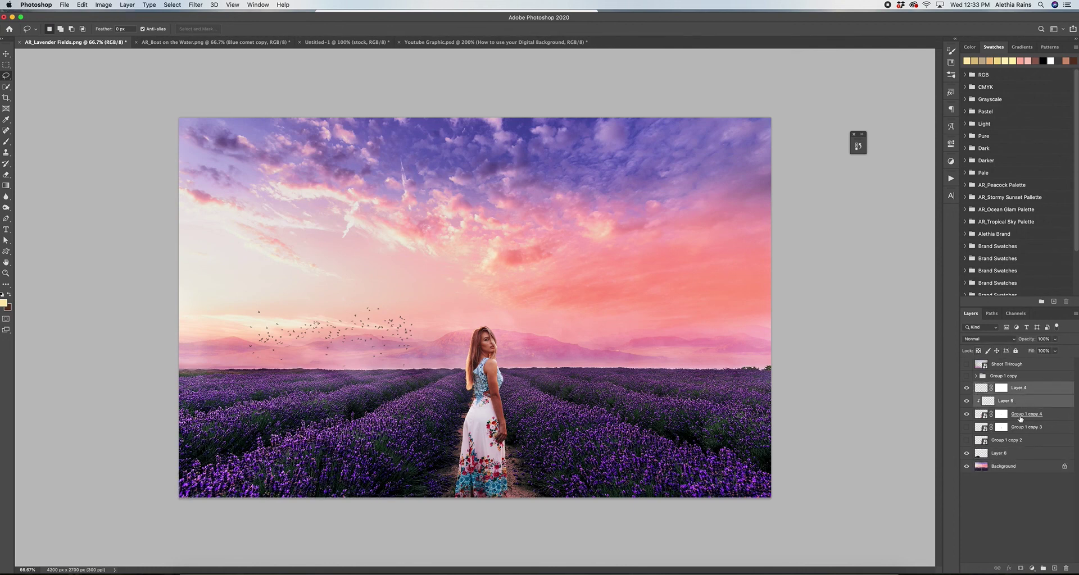
{"action": "left_click", "coordinate": [1019, 419], "text": "shift"}
{"action": "left_click", "coordinate": [1017, 428], "text": "shift"}
{"action": "left_click", "coordinate": [1014, 441], "text": "shift"}
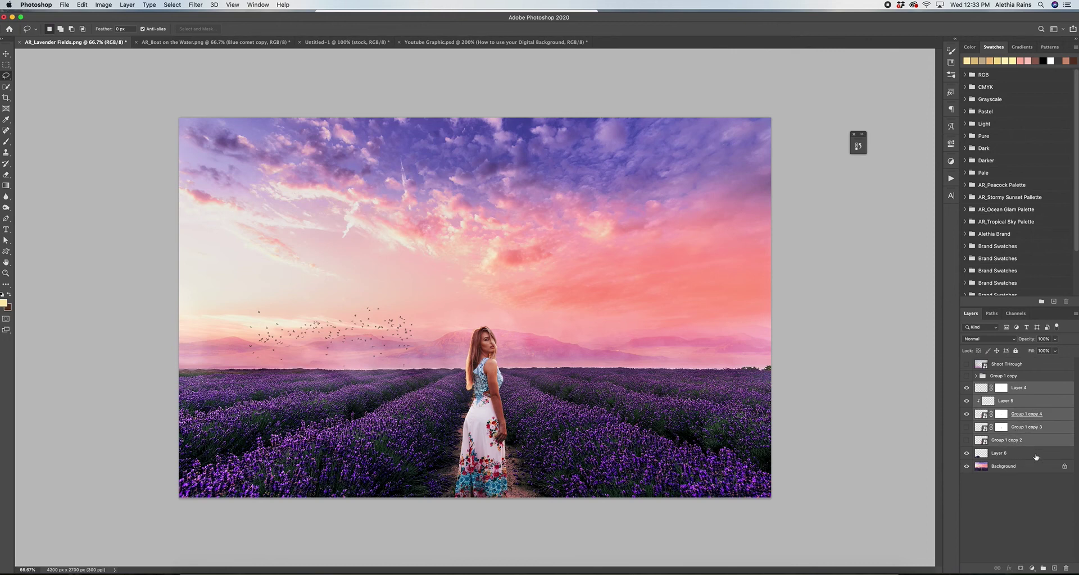
{"action": "left_click", "coordinate": [1043, 567]}
{"action": "left_click_drag", "start_coordinate": [1000, 390], "coordinate": [1003, 406]}
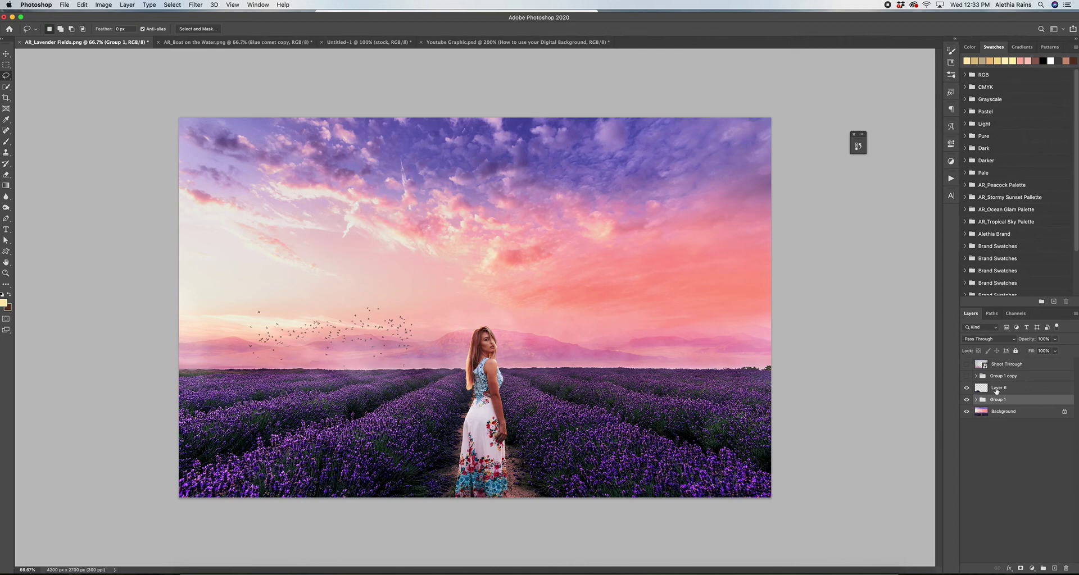
- Move the woman's Group 1 from the path to the left lavender rows, behind the copied flowers
{"action": "key", "text": "super+t"}
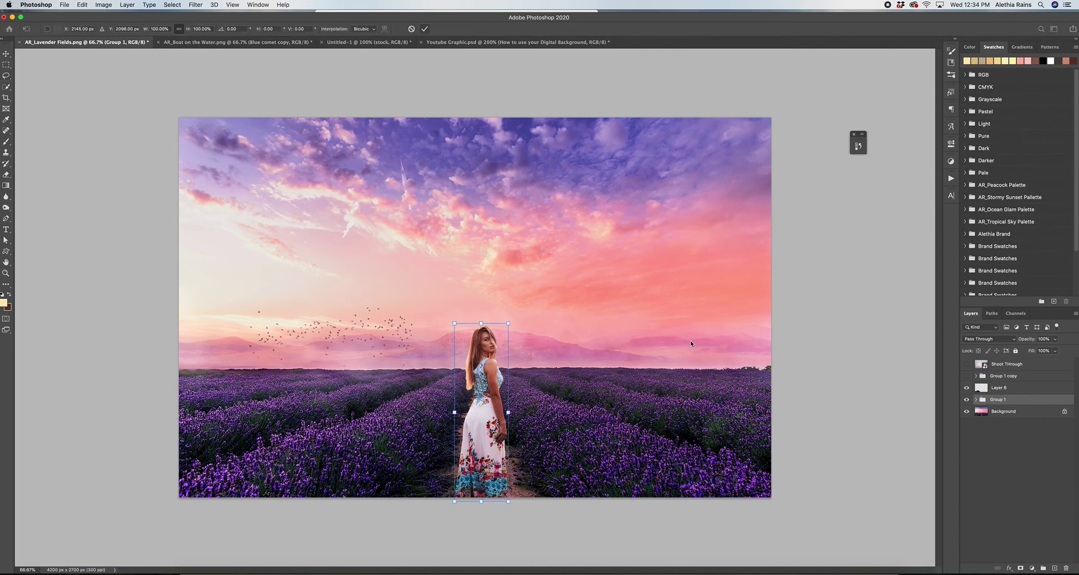
{"action": "left_click_drag", "start_coordinate": [487, 388], "coordinate": [285, 370]}
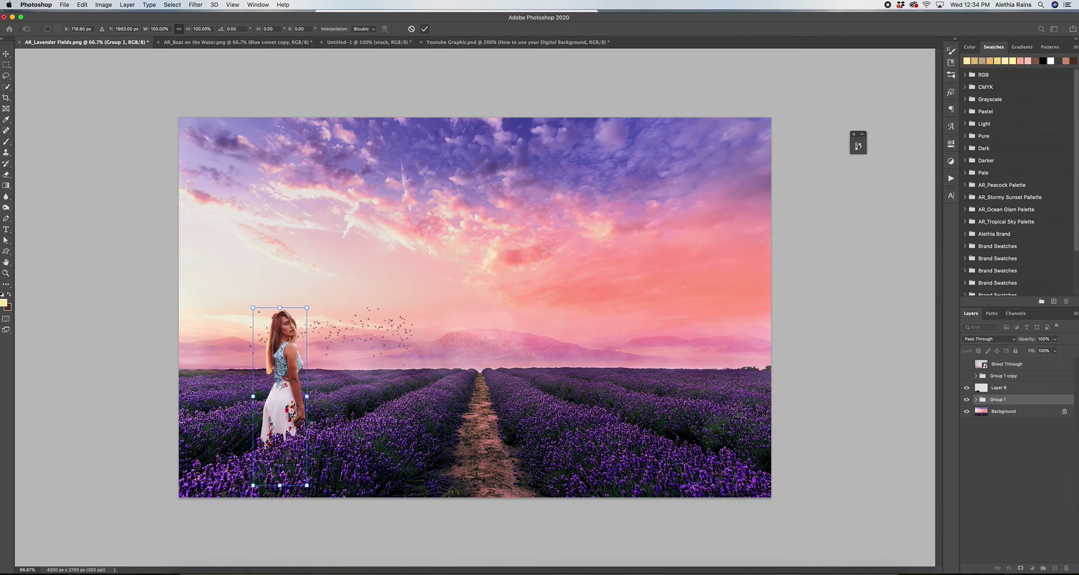
{"action": "left_click", "coordinate": [425, 29]}
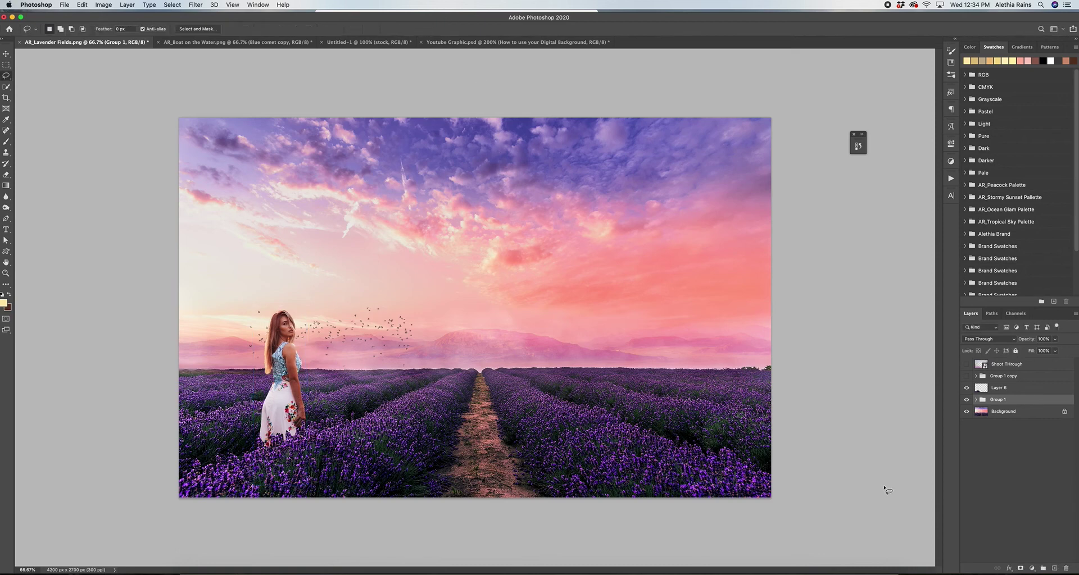
- Add a layer mask to the copied lavender on Layer 6
{"action": "left_click", "coordinate": [982, 389]}
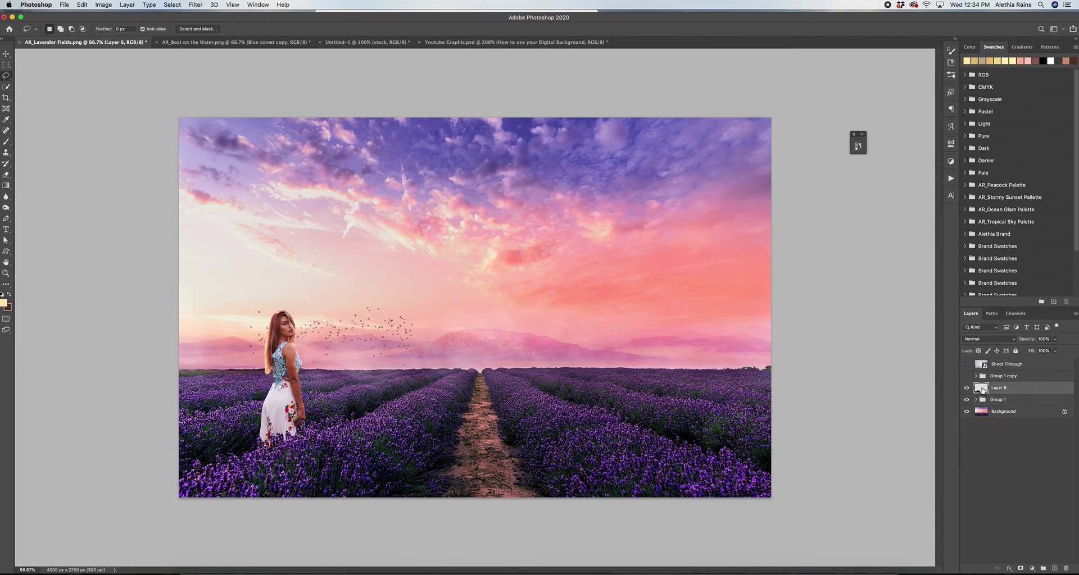
{"action": "left_click", "coordinate": [1020, 569]}
{"action": "key", "text": "z"}
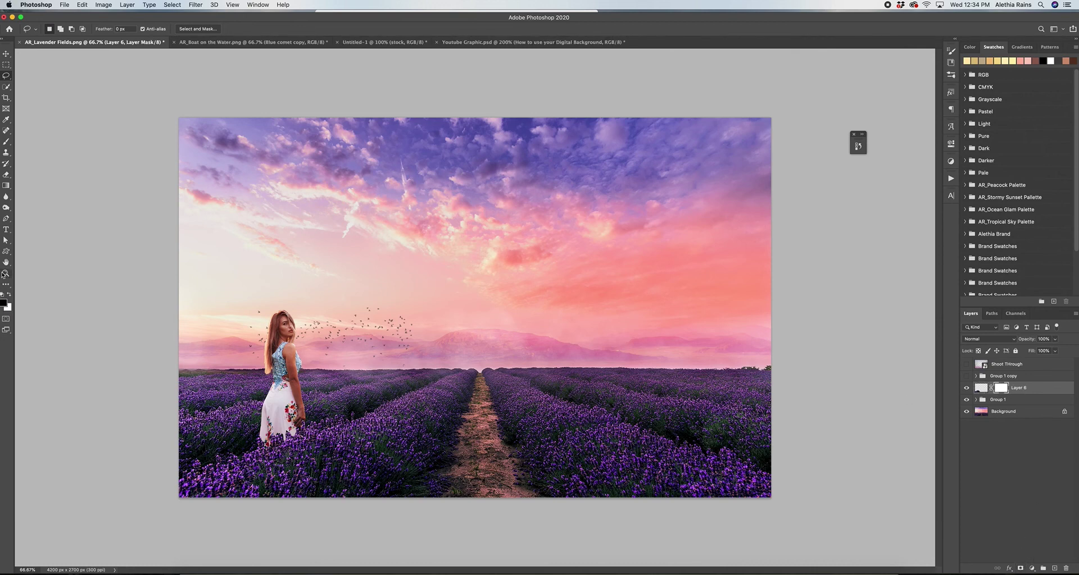
{"action": "left_click", "coordinate": [50, 29]}
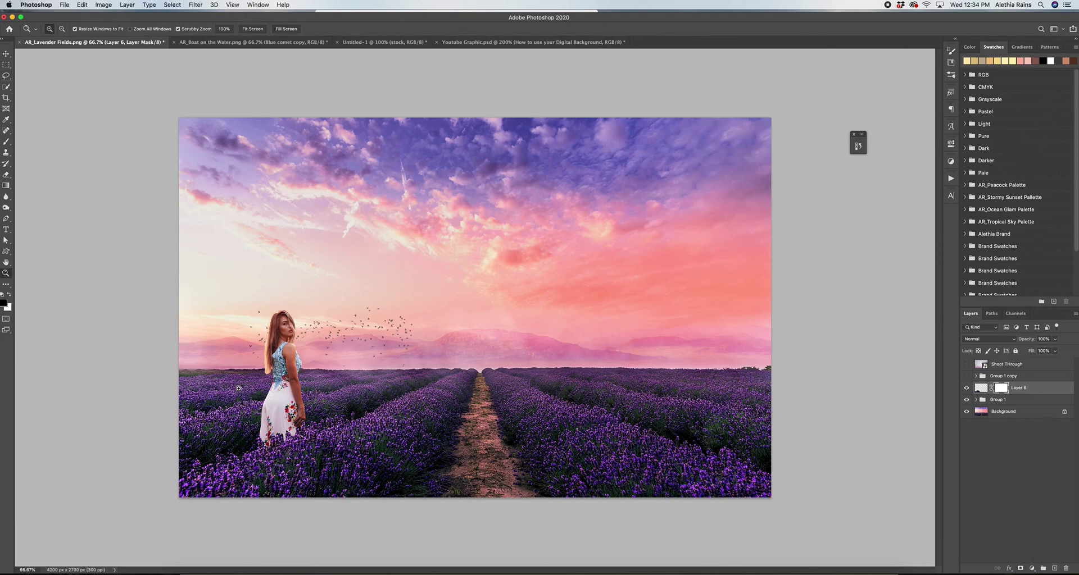
{"action": "left_click", "coordinate": [267, 467]}
{"action": "left_click", "coordinate": [266, 466]}
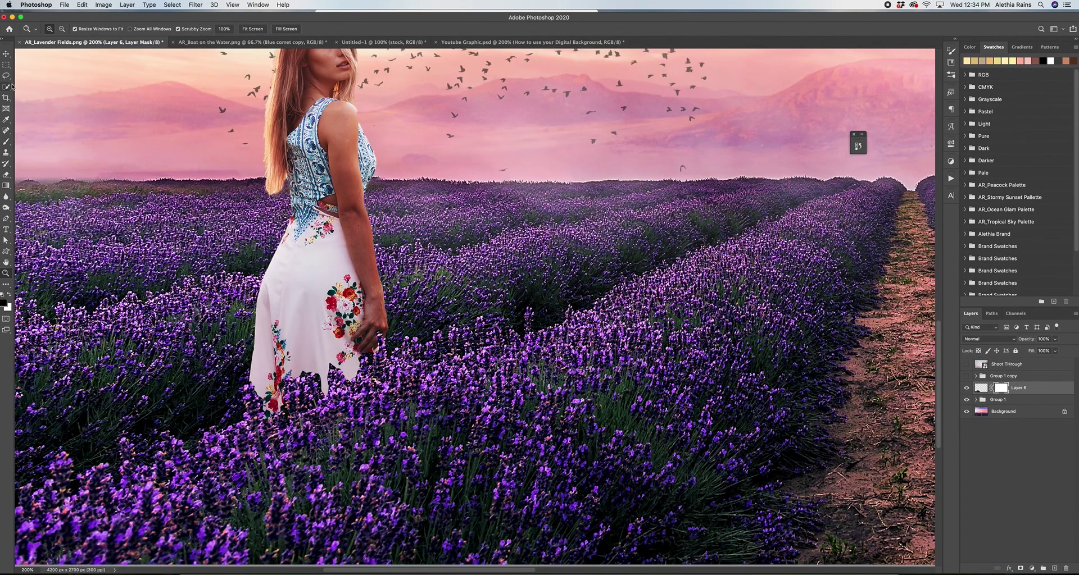
- Paint black on Layer 6's mask with a smaller brush at 100% opacity to clean up the lavender edge over the woman's skirt
{"action": "left_click", "coordinate": [6, 141]}
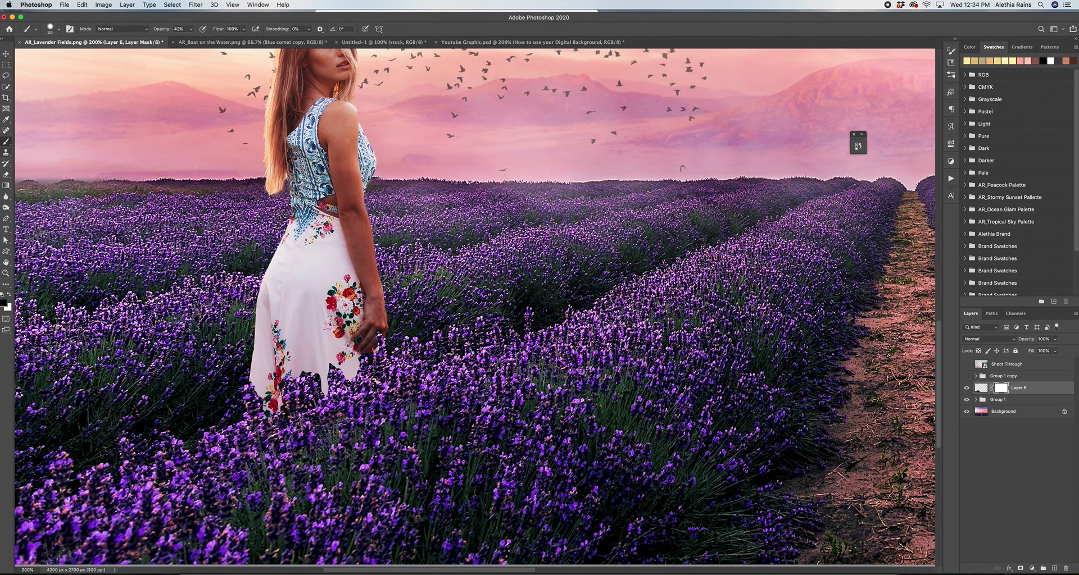
{"action": "key", "text": "bracketleft"}
{"action": "key", "text": "bracketleft"}
{"action": "key", "text": "bracketleft"}
{"action": "key", "text": "bracketleft"}
{"action": "left_click", "coordinate": [190, 29]}
{"action": "left_click_drag", "start_coordinate": [190, 40], "coordinate": [221, 47]}
{"action": "left_click", "coordinate": [331, 366]}
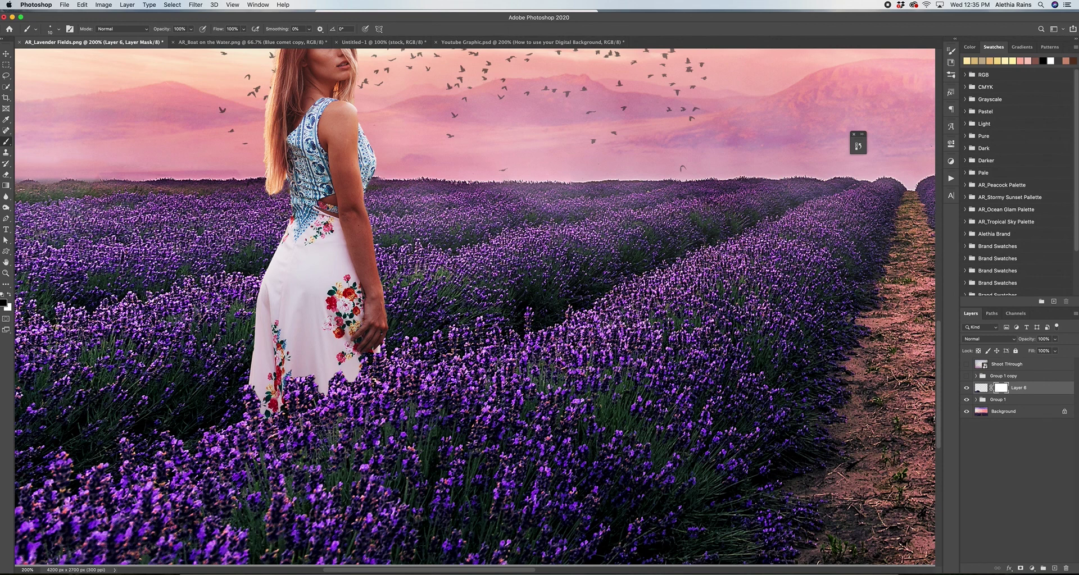
{"action": "left_click", "coordinate": [7, 273]}
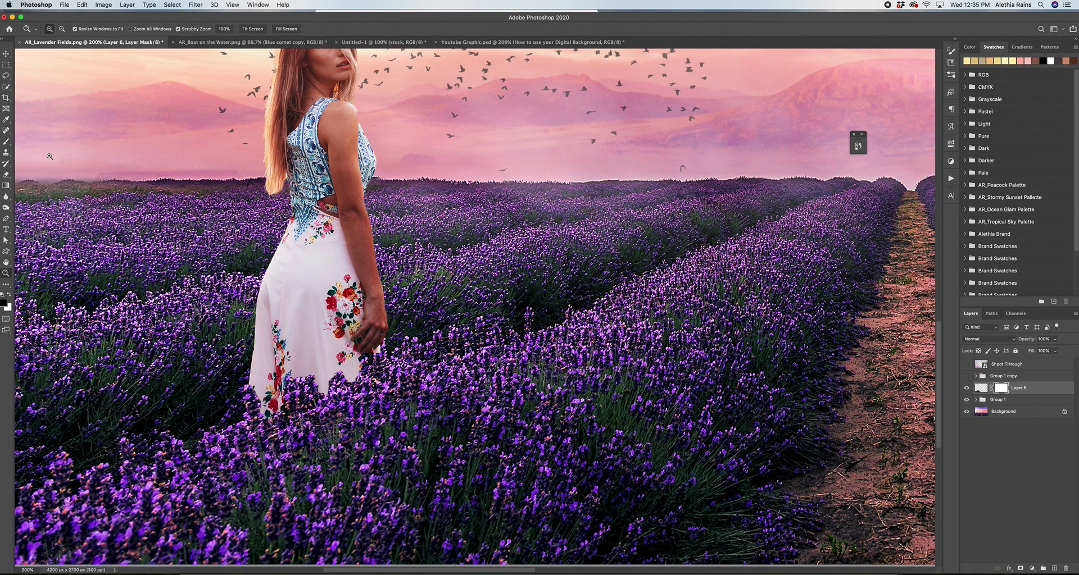
{"action": "left_click", "coordinate": [61, 29]}
{"action": "left_click", "coordinate": [494, 413]}
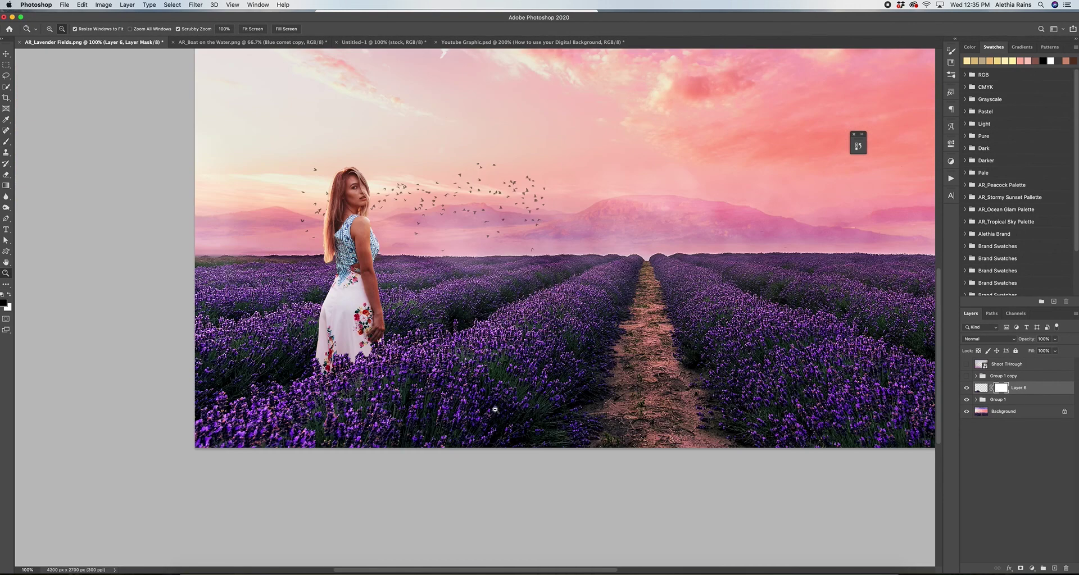
{"action": "left_click", "coordinate": [483, 402]}
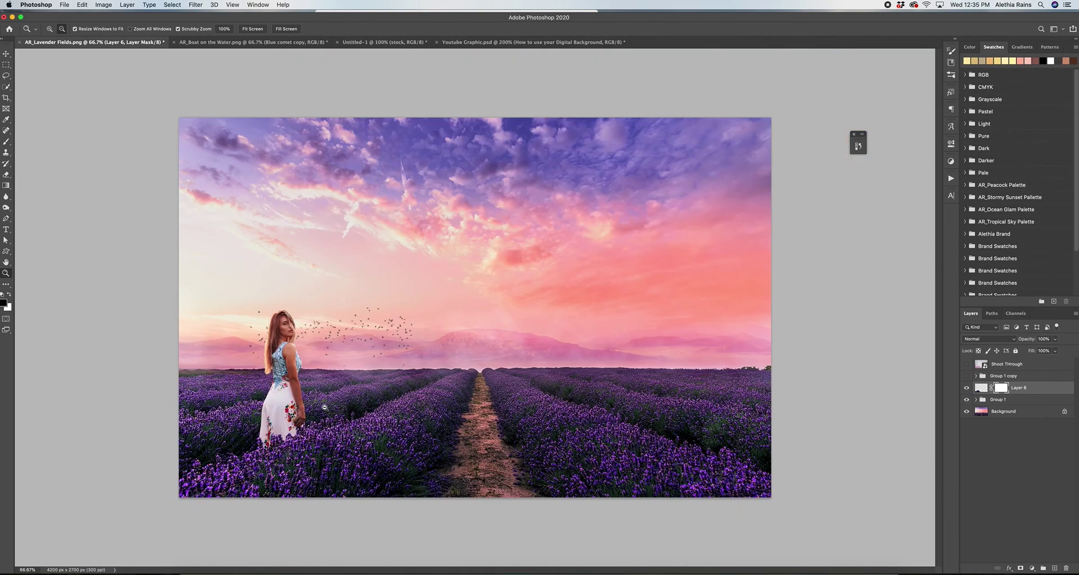